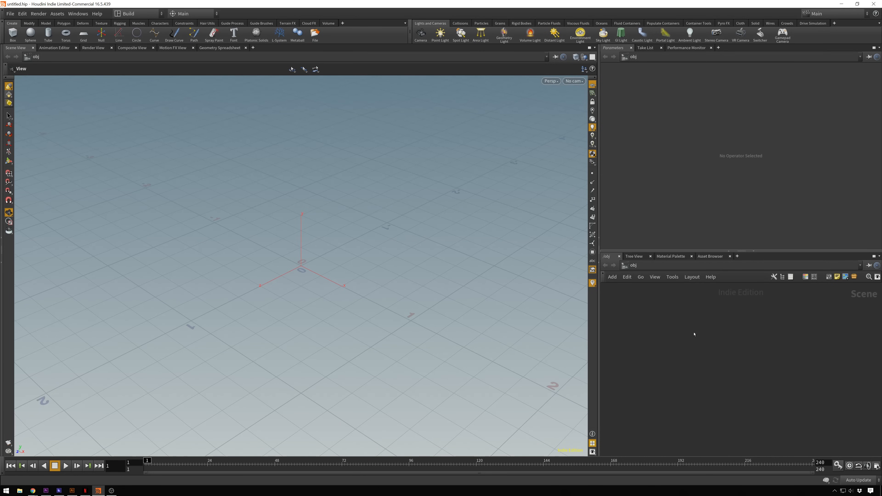
- Add a Geometry object to the scene network
left_click(678, 336)
key("Tab")
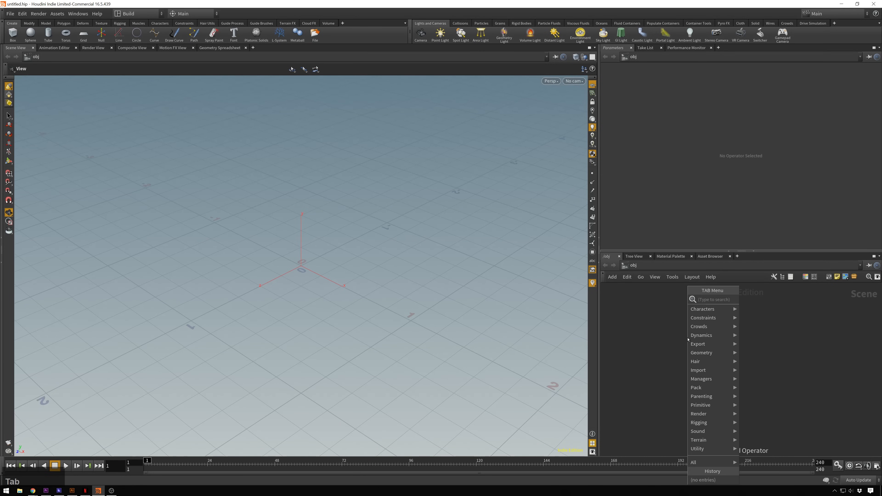
type("geo")
key("Return")
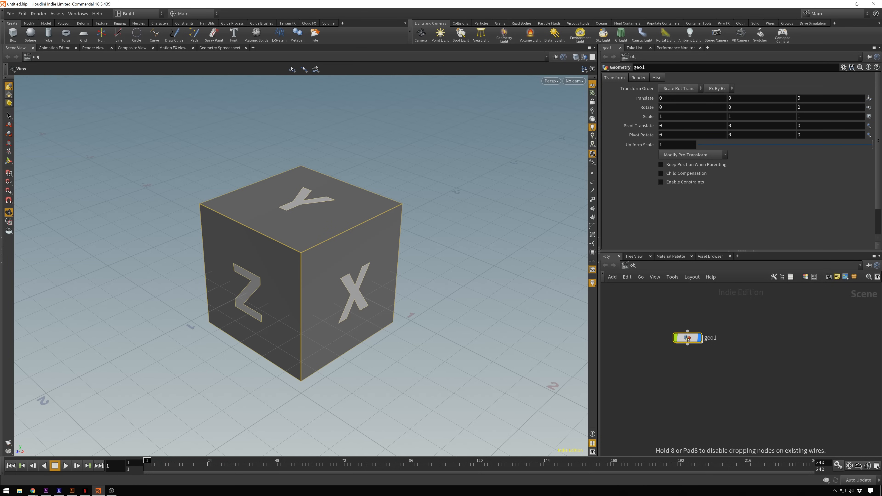
- Enter the new Geometry object and delete the default file node inside it
double_click(688, 339)
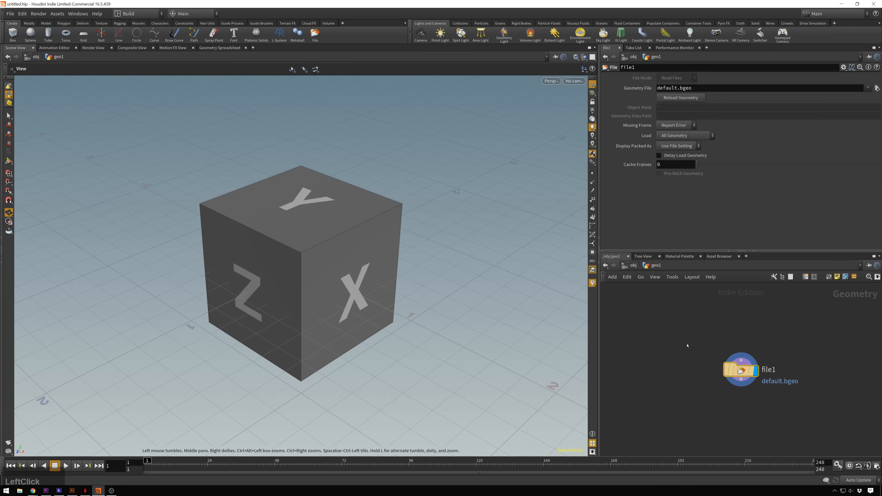
left_click_drag(687, 344, 741, 376)
key("Delete")
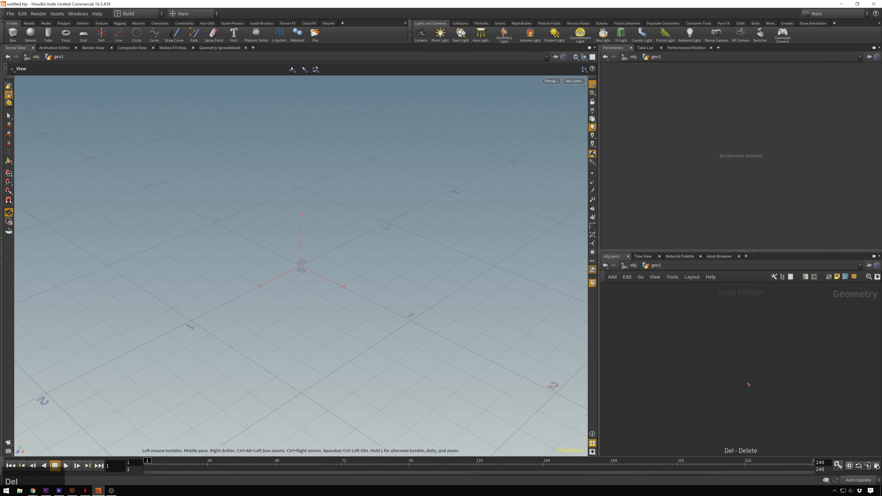
- Add a Font node to the geometry network and replace its text with a single letter "T"
left_click(687, 339)
key("Tab")
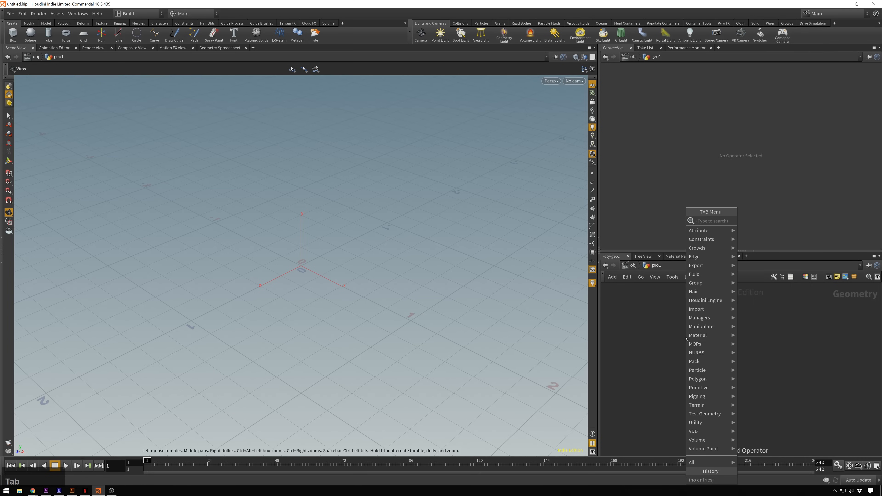
key("Return")
left_click(686, 338)
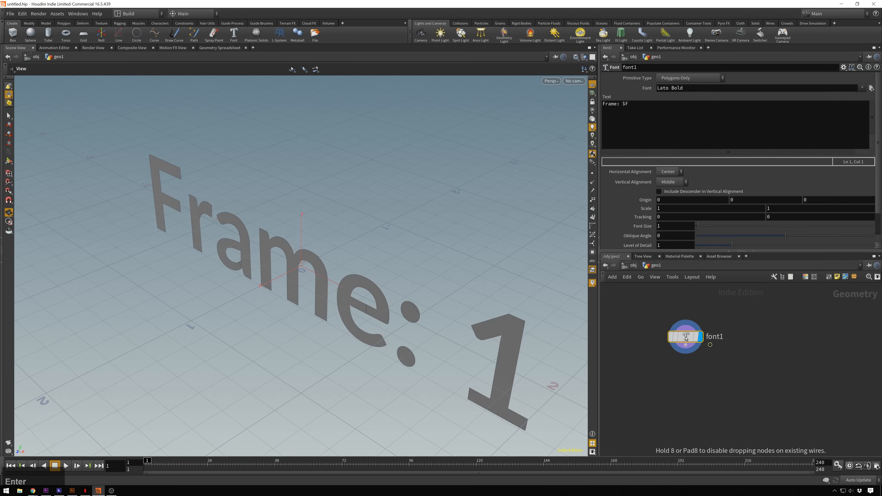
left_click_drag(637, 106, 527, 108)
type("T")
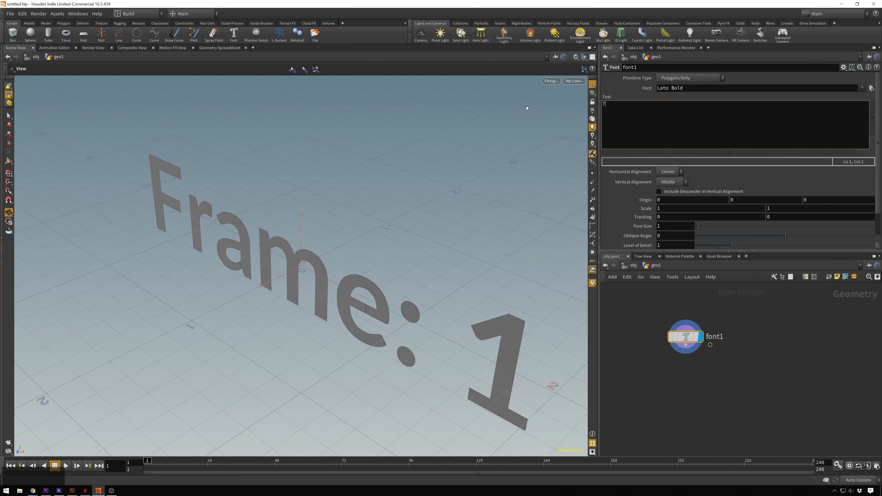
key("BackSpace")
left_click(766, 405)
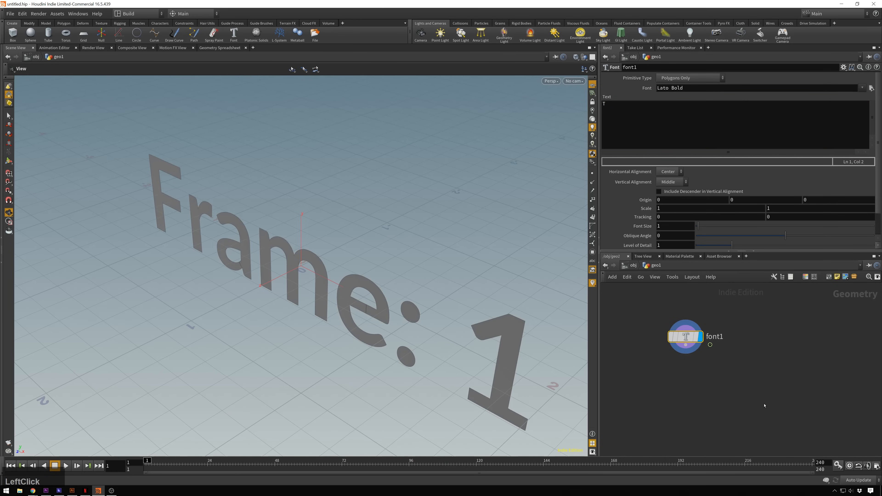
- Examine the flat letter T from several angles and look through the remaining Font node settings
scroll(347, 187, "down", 3)
left_click_drag(393, 223, 441, 191, "alt")
scroll(337, 222, "down", 1)
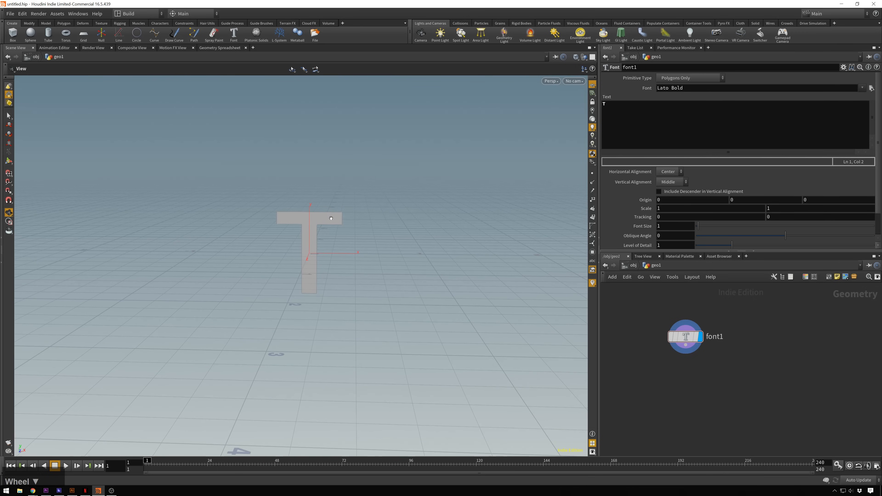
mouse_move(338, 222)
left_mouse_down("alt")
mouse_move(336, 212)
mouse_move(340, 230)
left_mouse_up("alt")
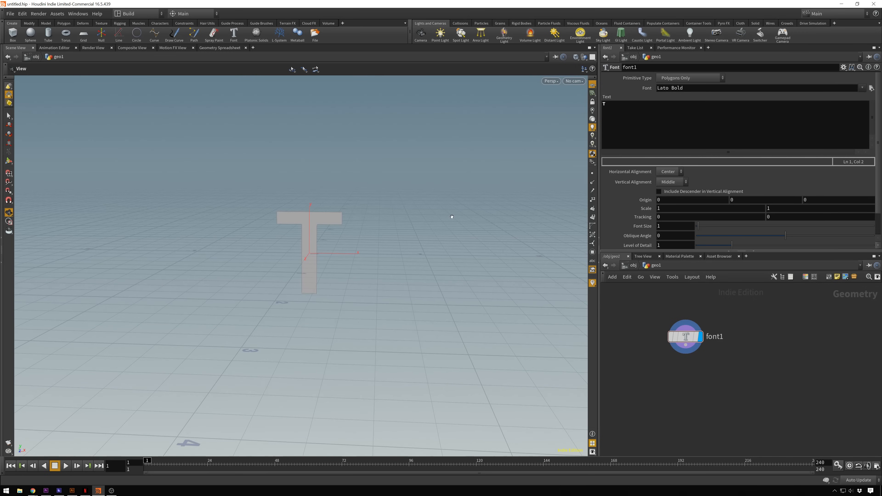
left_click_drag(400, 223, 305, 248)
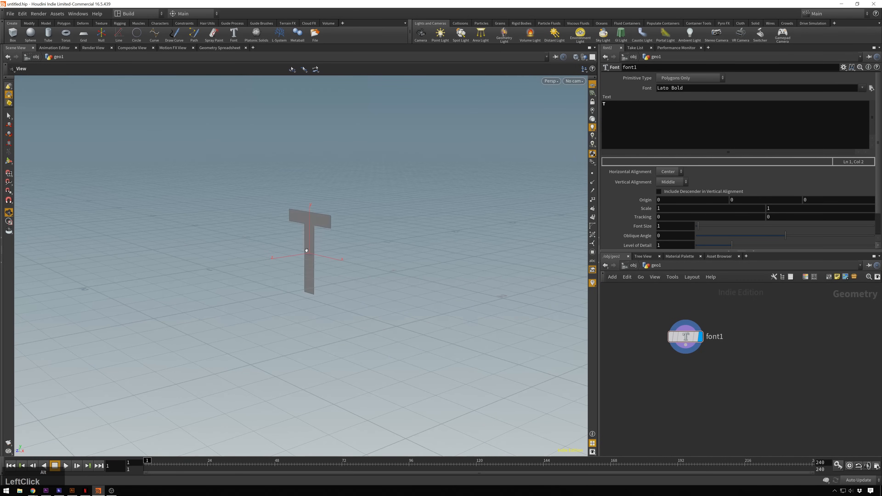
scroll(335, 231, "up", 2)
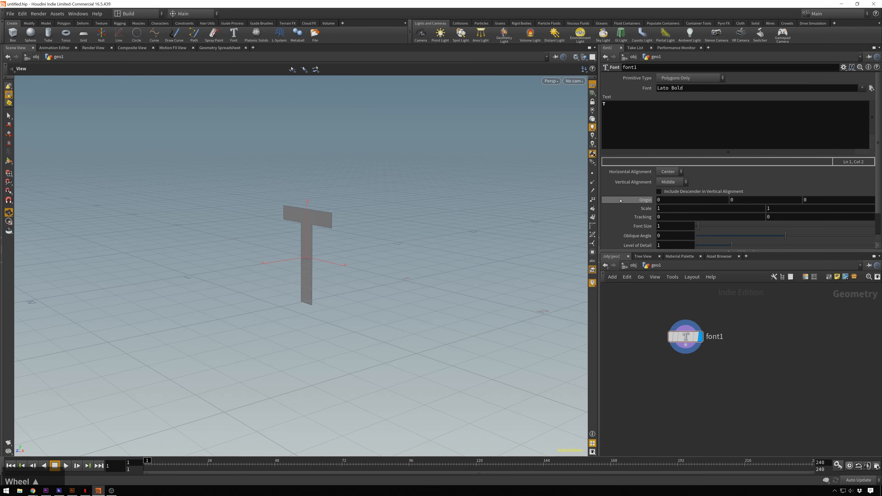
scroll(626, 200, "down", 3)
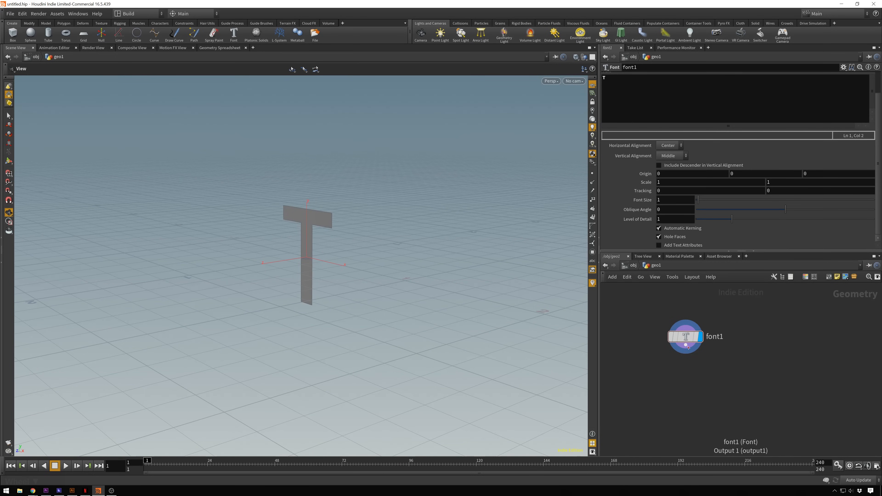
- Add a PolyExtrude node connected below font1 and set its Distance to about 0.218
left_click_drag(701, 342, 690, 333)
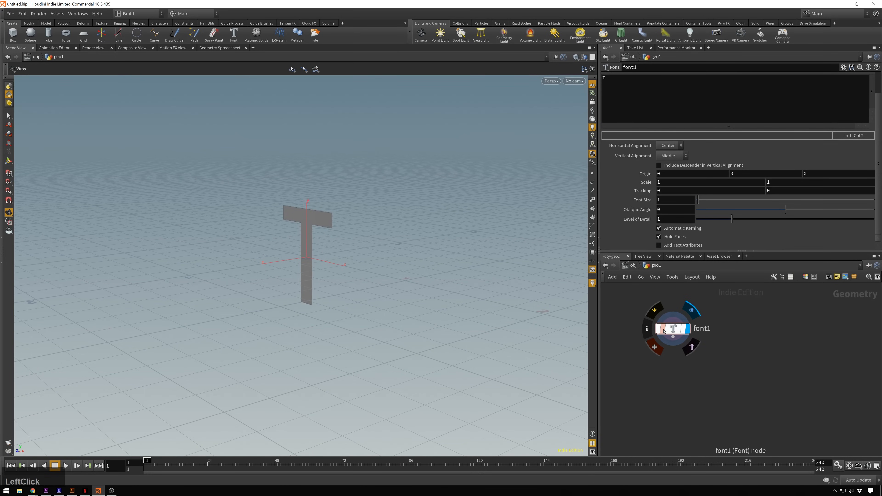
key("Tab")
type("extru")
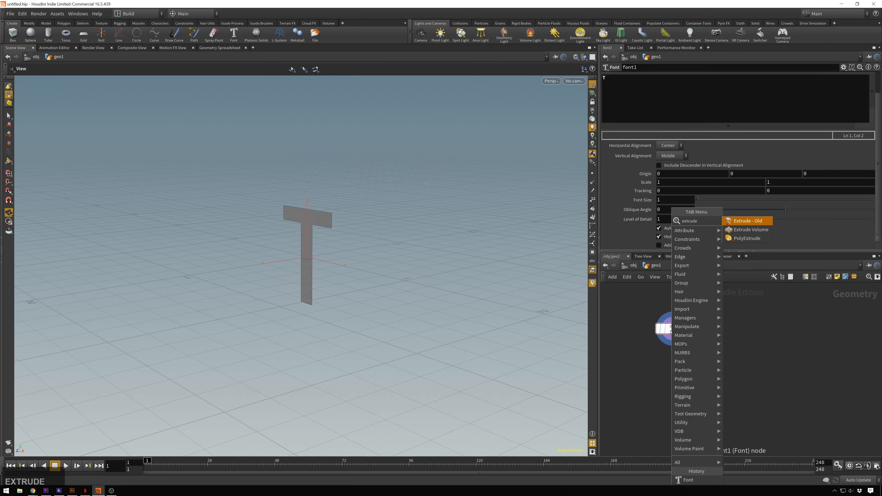
key("Down")
key("Down")
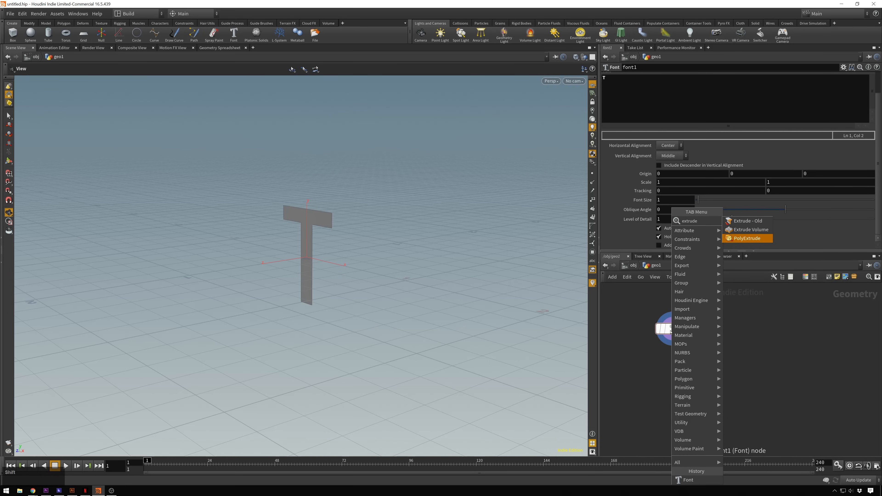
key("Return")
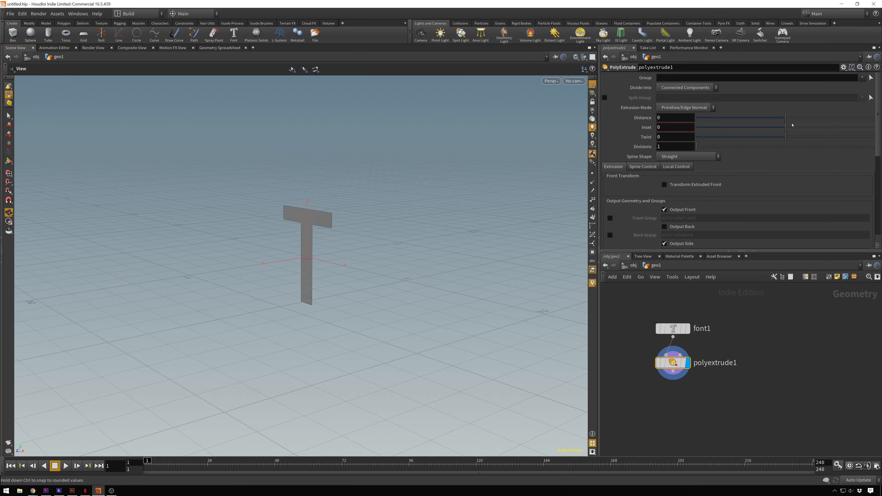
left_click_drag(792, 118, 805, 116)
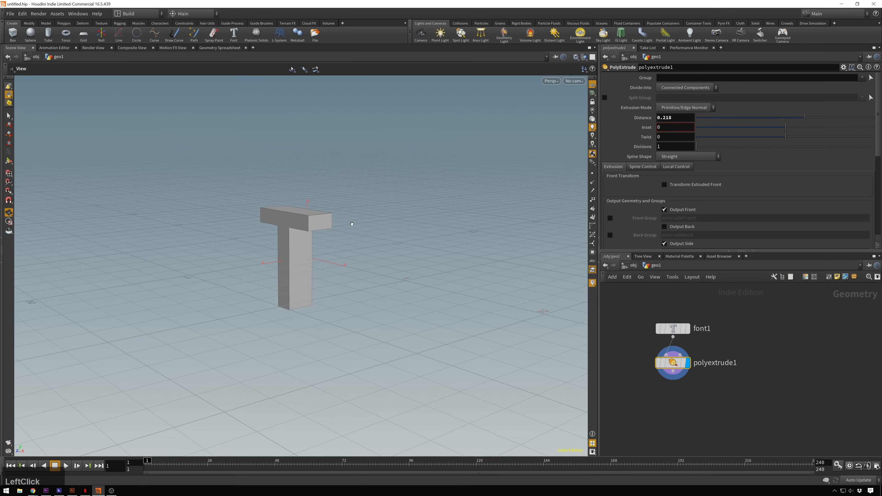
mouse_move(352, 224)
left_mouse_down("alt")
mouse_move(424, 213)
mouse_move(469, 227)
mouse_move(494, 249)
mouse_move(423, 228)
mouse_move(425, 197)
mouse_move(384, 211)
mouse_move(368, 197)
mouse_move(380, 203)
mouse_move(354, 235)
left_mouse_up("alt")
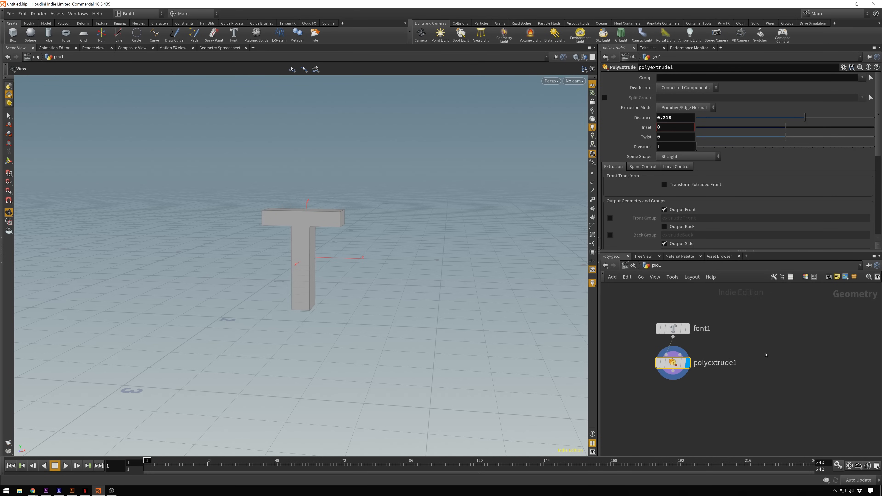
- Add a Sphere node to the network beside the font and extrude nodes
middle_click_drag(769, 398, 754, 390)
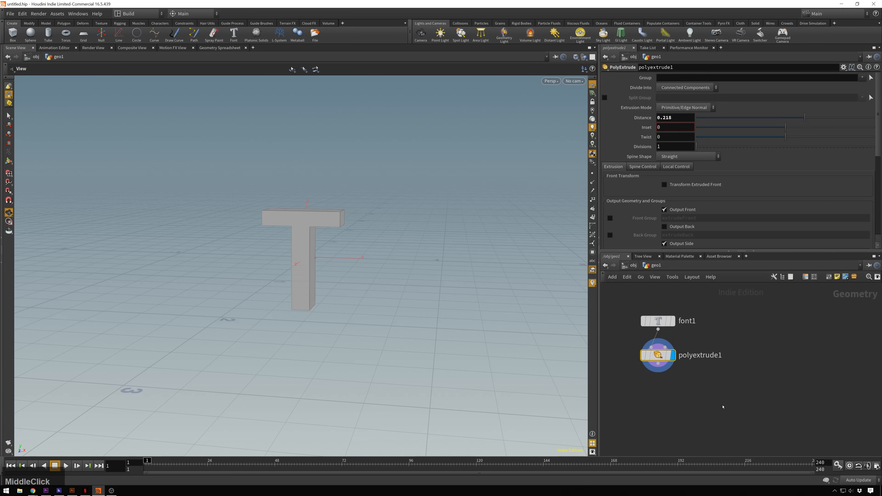
left_click(764, 337)
key("Tab")
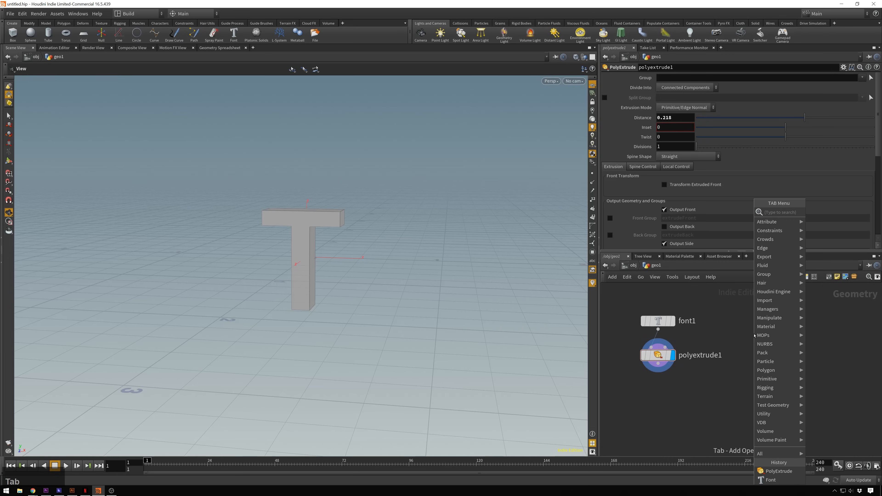
type("sphere")
key("Return")
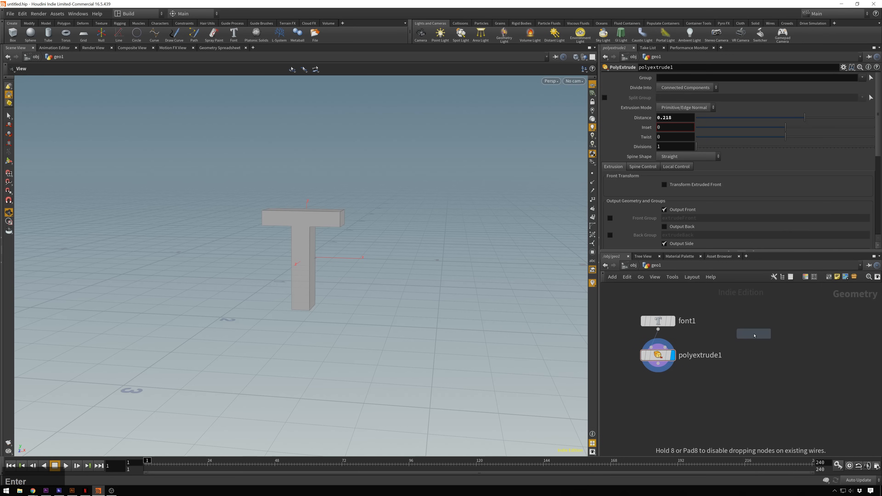
left_click(755, 335)
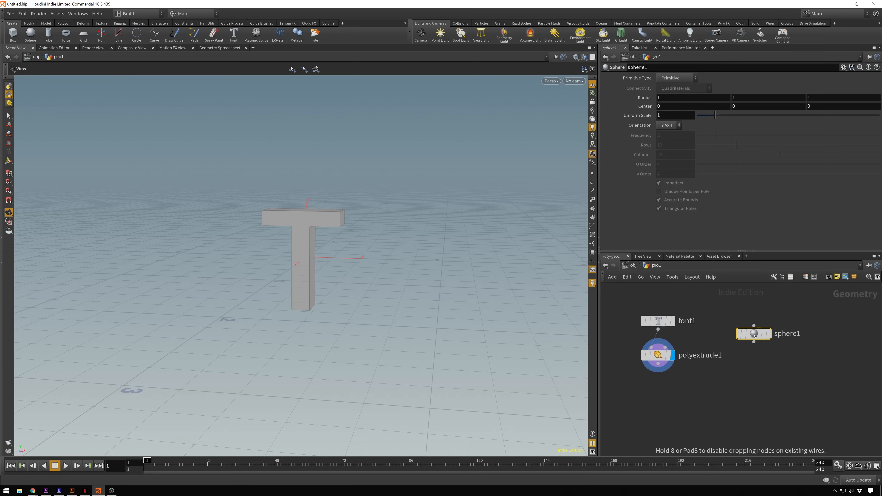
- Change the sphere's primitive type to Polygon, display it, and set its Frequency to 7
left_click(675, 79)
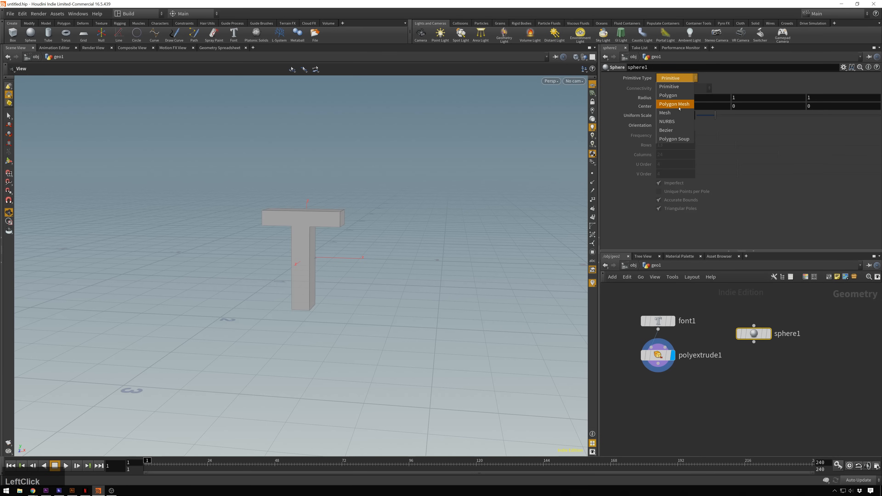
left_click(668, 95)
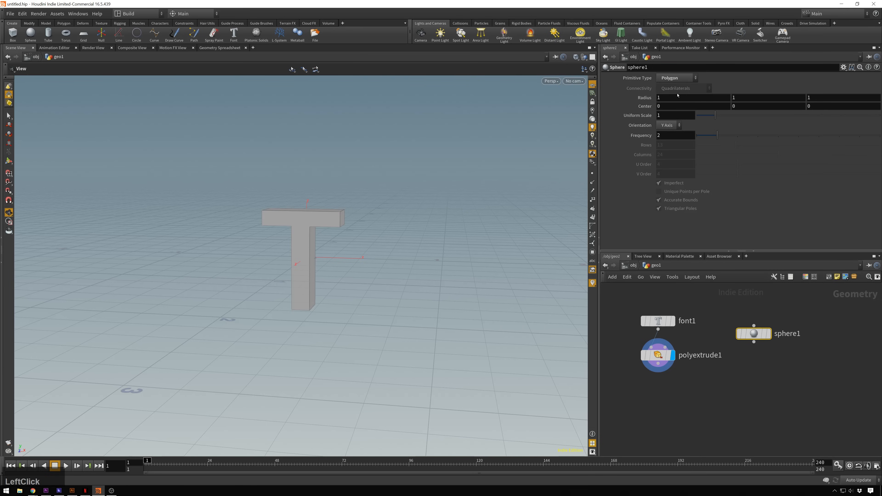
left_click(767, 334)
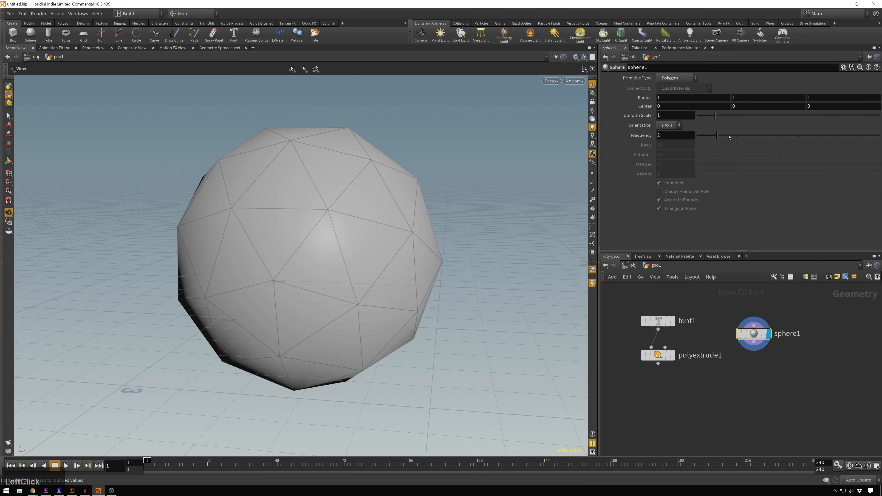
left_click_drag(717, 135, 827, 139)
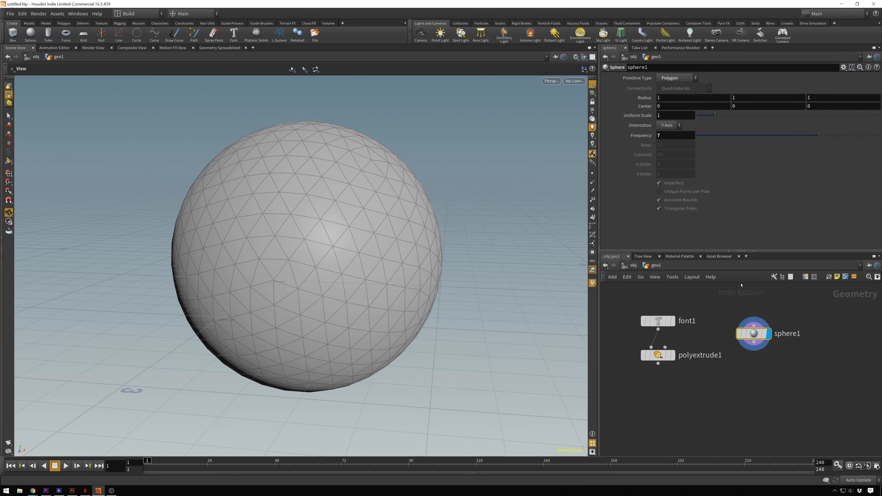
- Align sphere1 with the font node's row and add a Mountain node connected below it
mouse_move(754, 356)
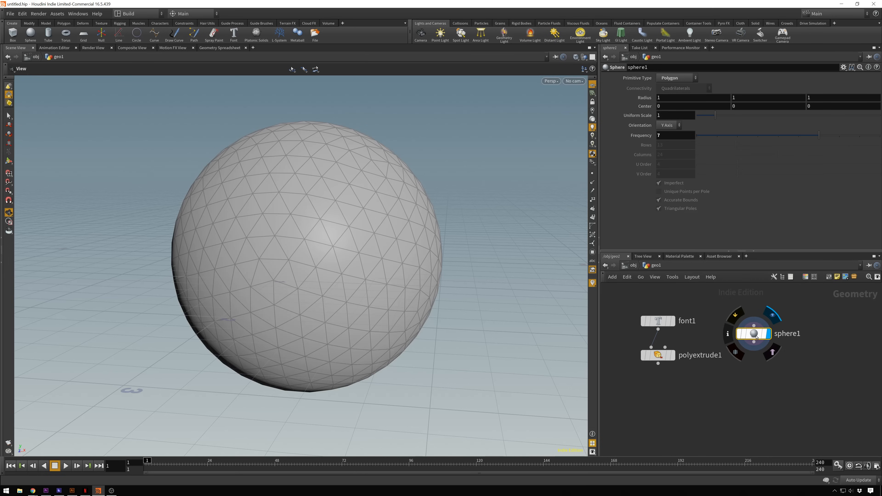
left_click_drag(757, 337, 768, 324)
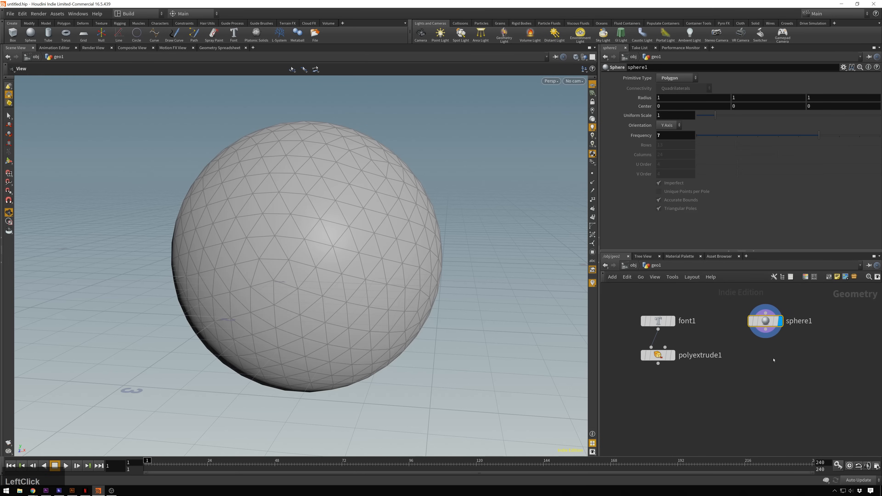
left_click(792, 374)
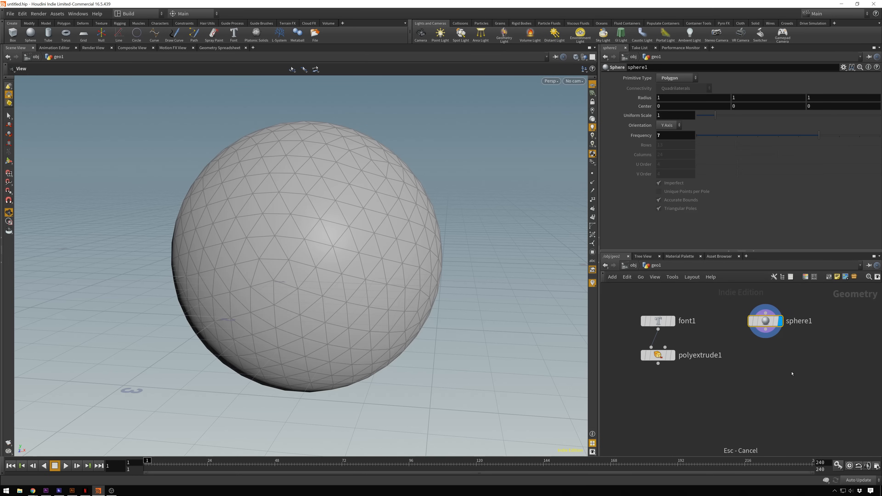
key("Tab")
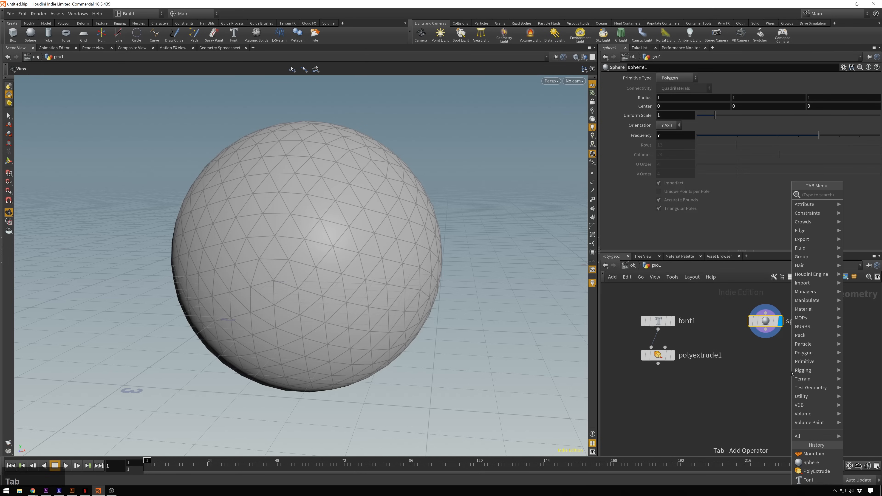
type("mountain")
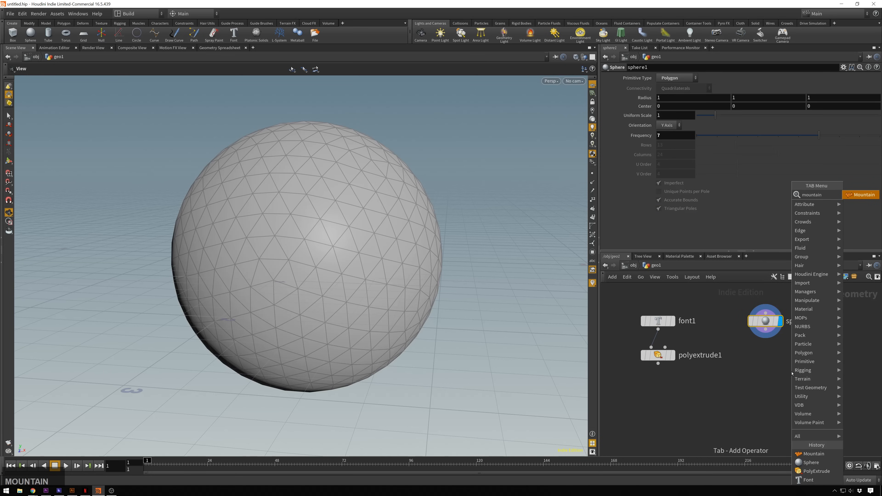
key("Return")
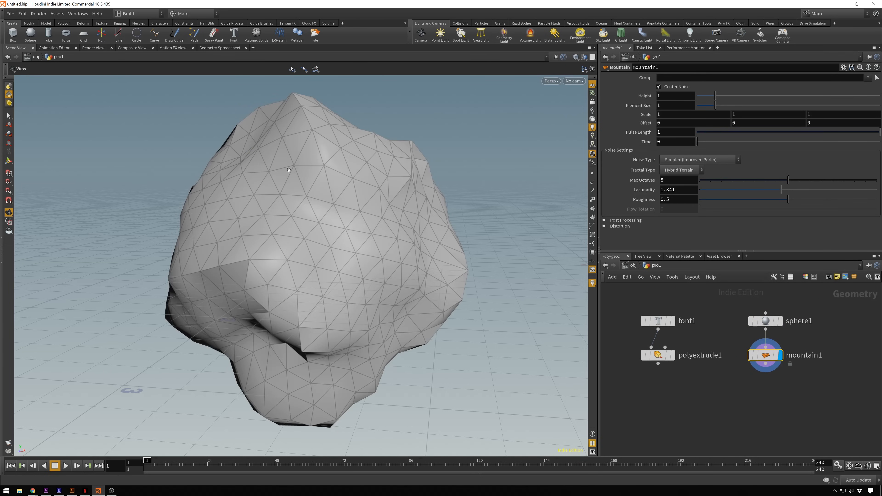
- Set the Mountain node's Height to about 1.38 and its Element Size to about 0.73
scroll(289, 170, "down", 3)
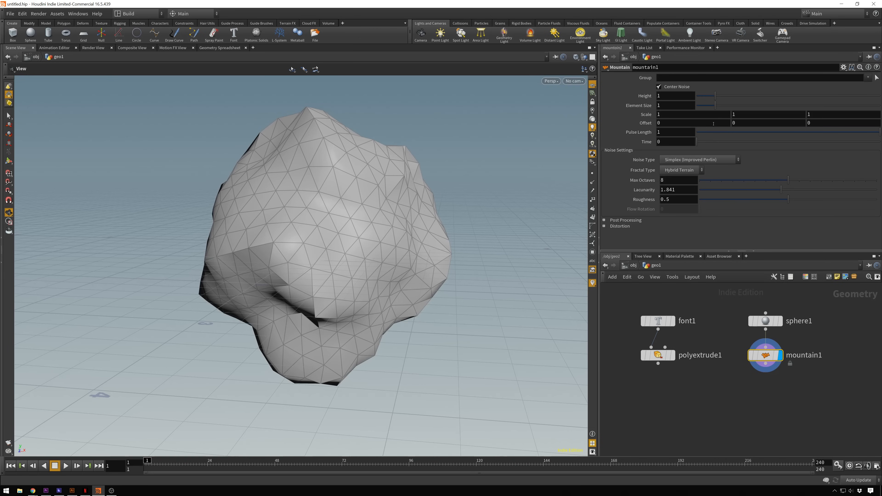
left_click_drag(718, 94, 711, 105)
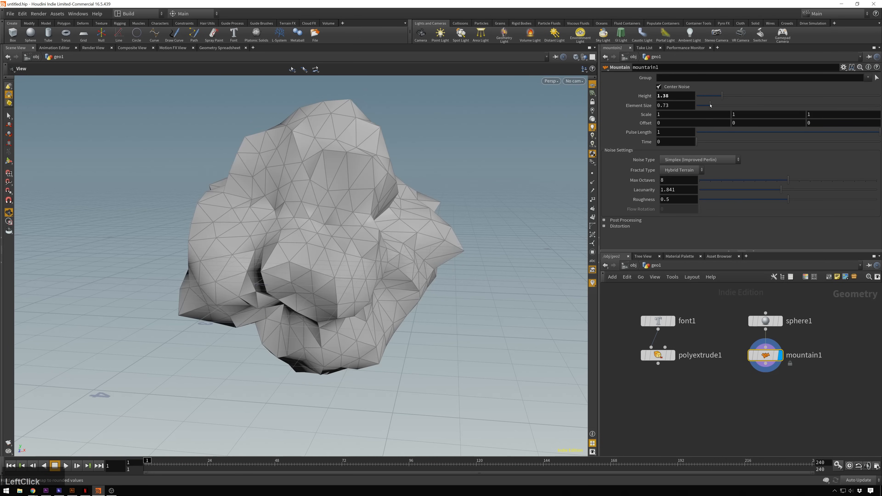
scroll(380, 193, "down", 3)
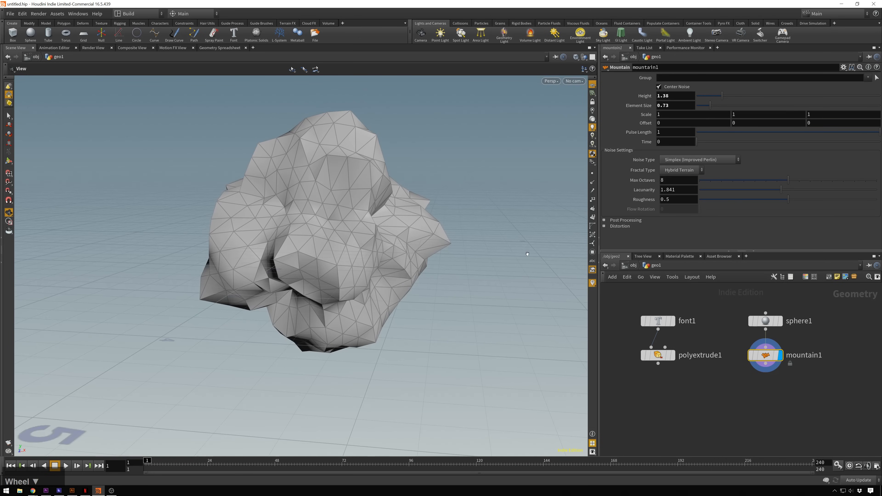
- Add a Transform node connected below mountain1 and display it
mouse_move(763, 358)
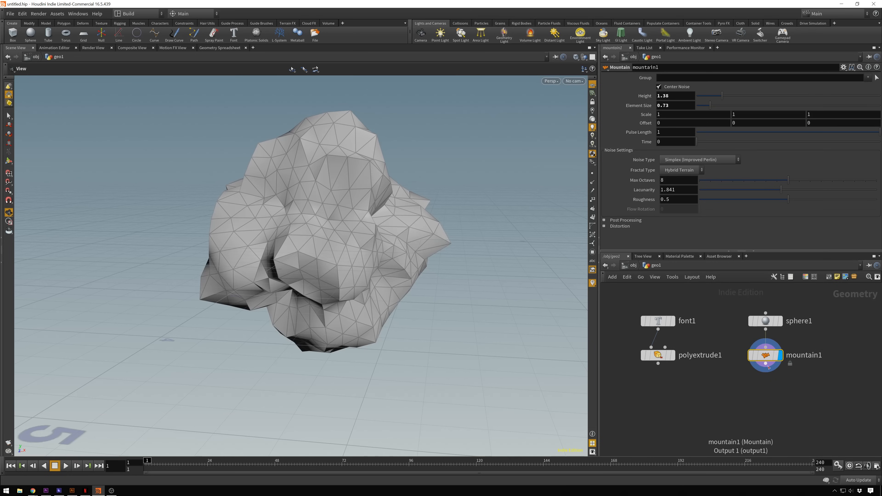
key("Tab")
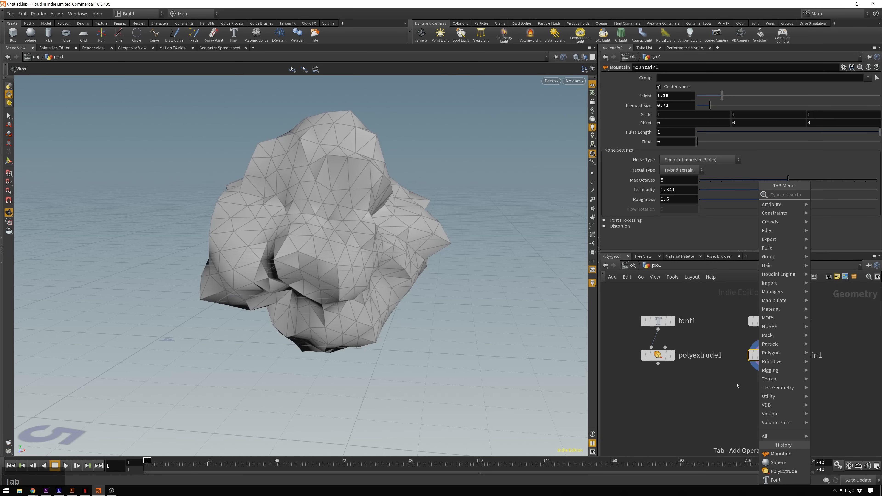
type("transfor")
key("Return")
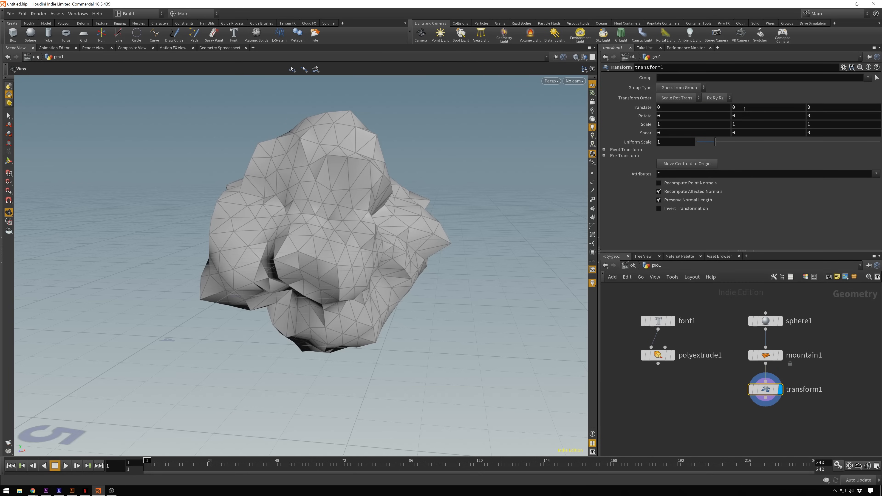
- Translate the deformed sphere to X -1.1 and Y 1.3, with polyextrude1 shown as a template for reference
middle_click_drag(738, 104, 622, 111)
left_click(667, 336)
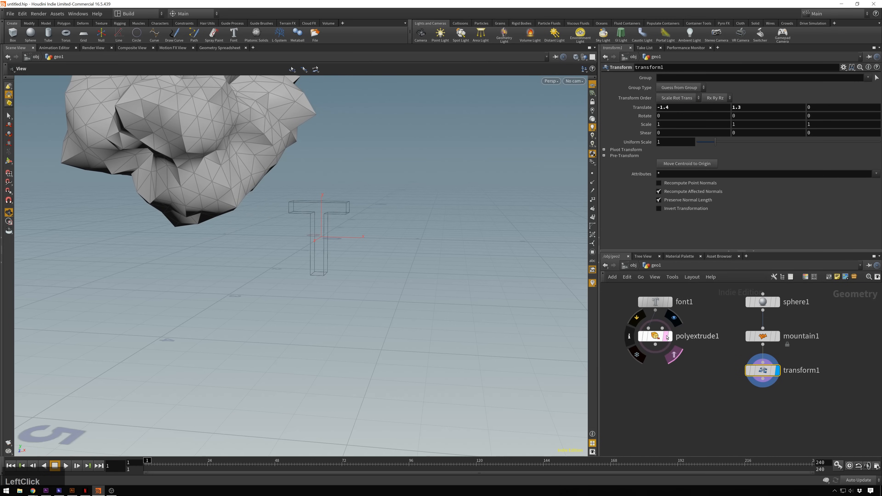
middle_click_drag(365, 273, 378, 267)
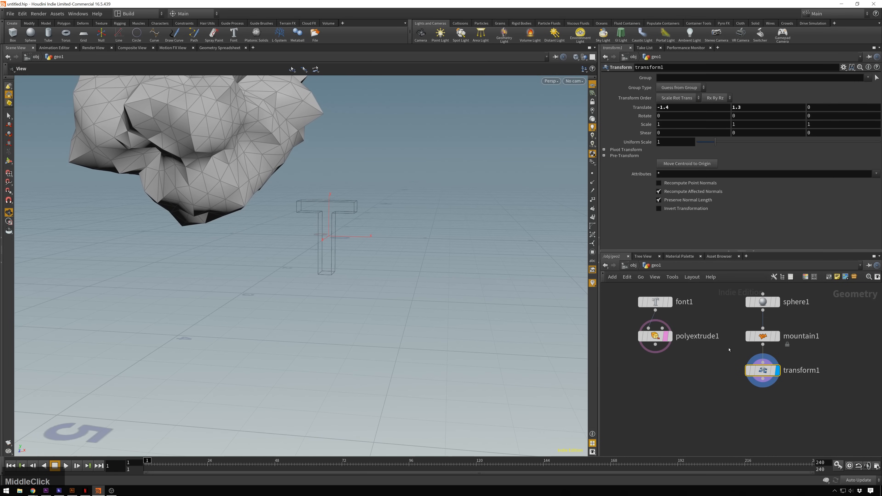
left_click(763, 370)
middle_click_drag(702, 111, 720, 110)
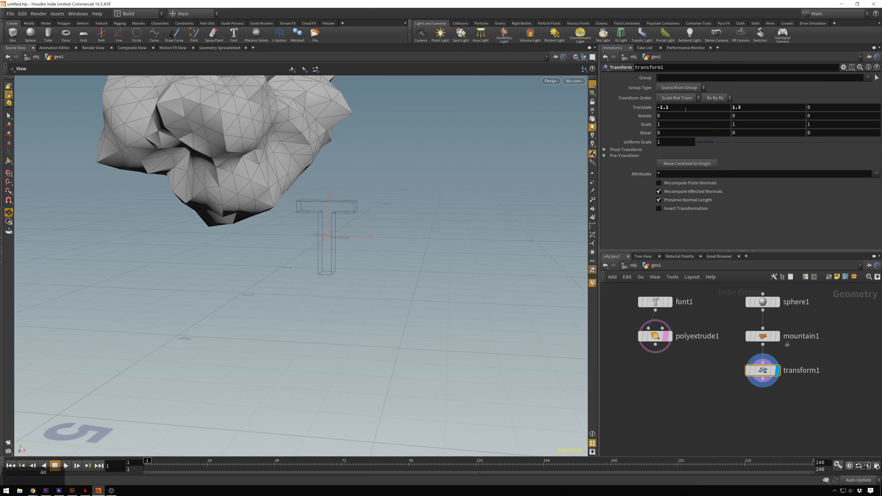
- Set keyframes on transform1's Translate X, Y and Z at frame 1
left_click(691, 108, "alt")
left_click(797, 106, "alt")
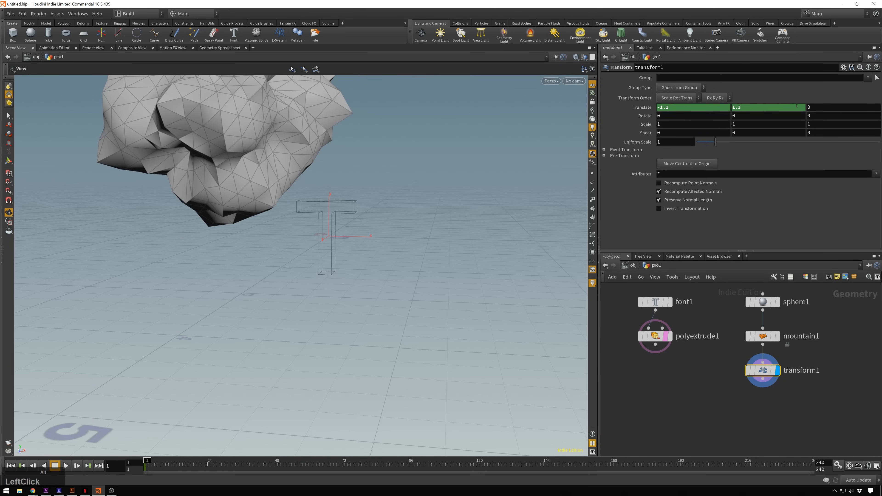
left_click(826, 107, "alt")
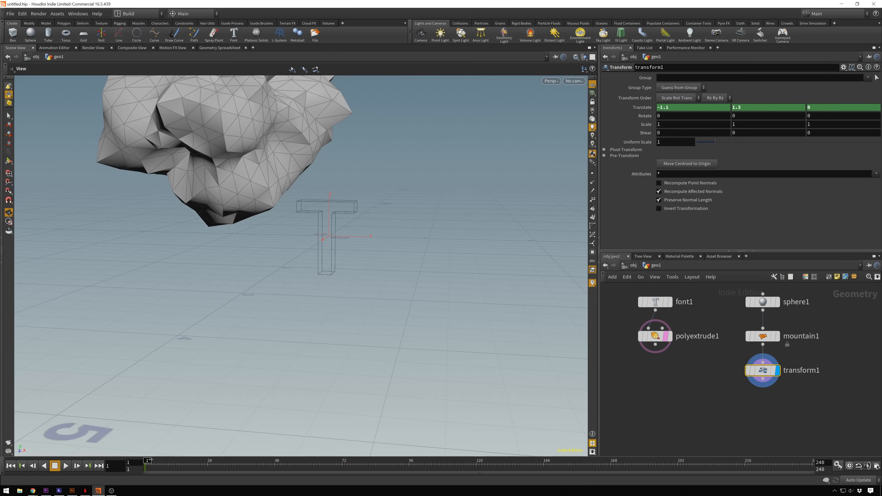
- At frame 24, set transform1's Translate X to -0.1 and Y to -0.3 and keyframe both values
left_click_drag(148, 467, 214, 459)
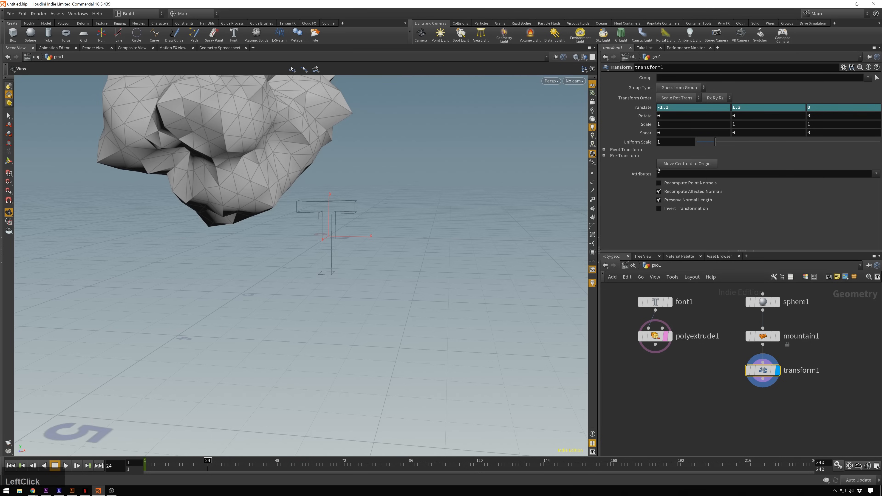
mouse_move(670, 112)
middle_mouse_down()
mouse_move(747, 102)
mouse_move(685, 107)
middle_mouse_up()
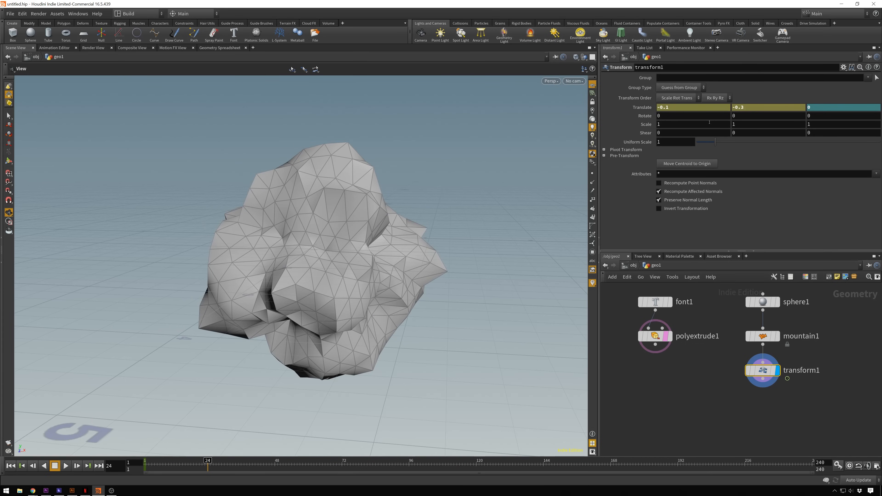
left_click(695, 107, "alt")
left_click(770, 107, "alt")
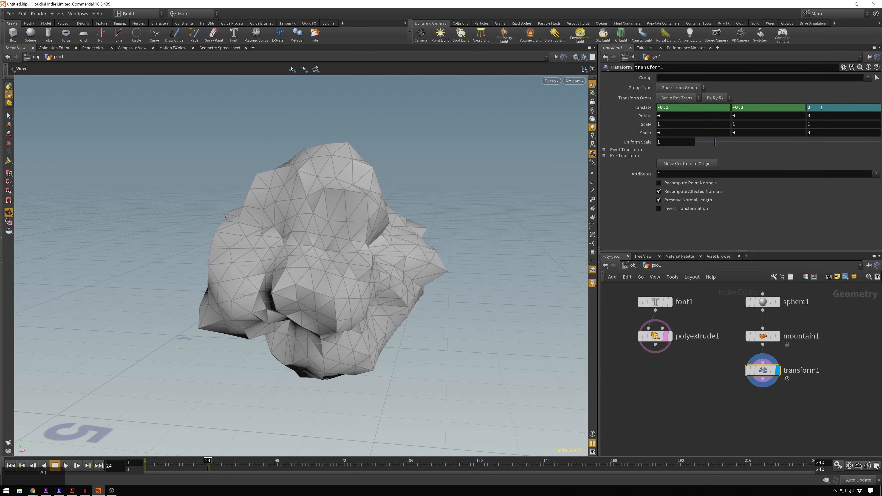
- Scrub near the second keyframe and set the playback range to end at frame 48
mouse_move(208, 461)
left_mouse_down()
mouse_move(152, 461)
mouse_move(209, 470)
mouse_move(146, 470)
mouse_move(231, 469)
mouse_move(150, 469)
mouse_move(205, 469)
left_mouse_up()
key("Escape")
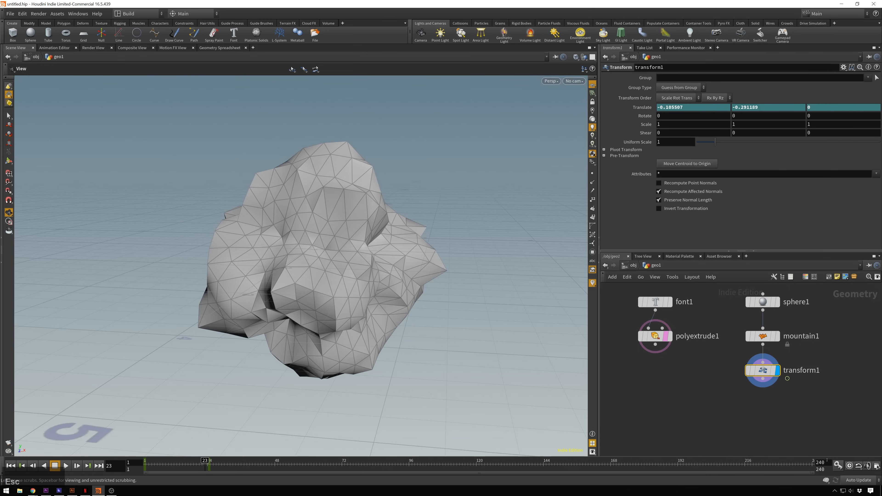
left_click(822, 463)
type("48")
key("Return")
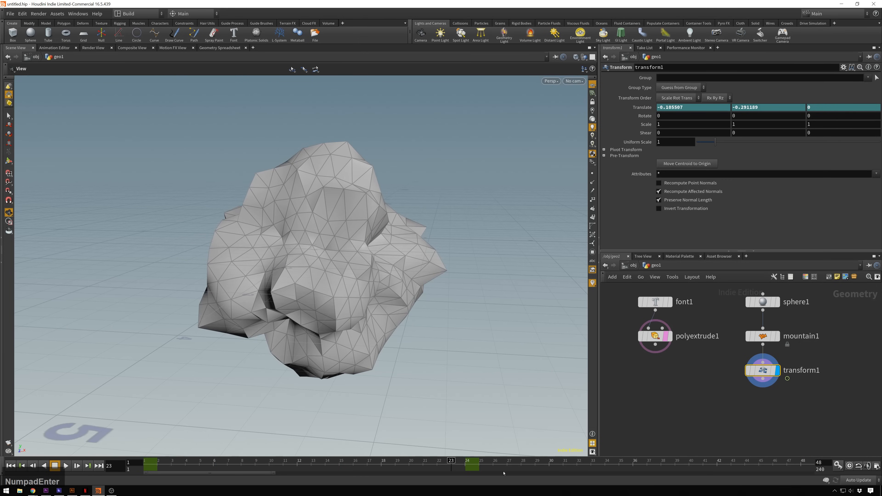
- Play back the sphere's movement with real-time playback enabled, and stop it after checking the motion
left_click(66, 466)
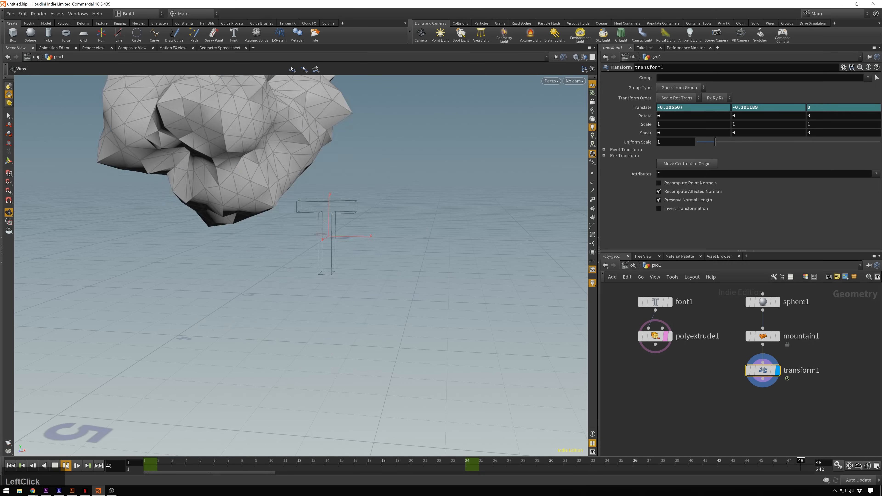
left_click(67, 467)
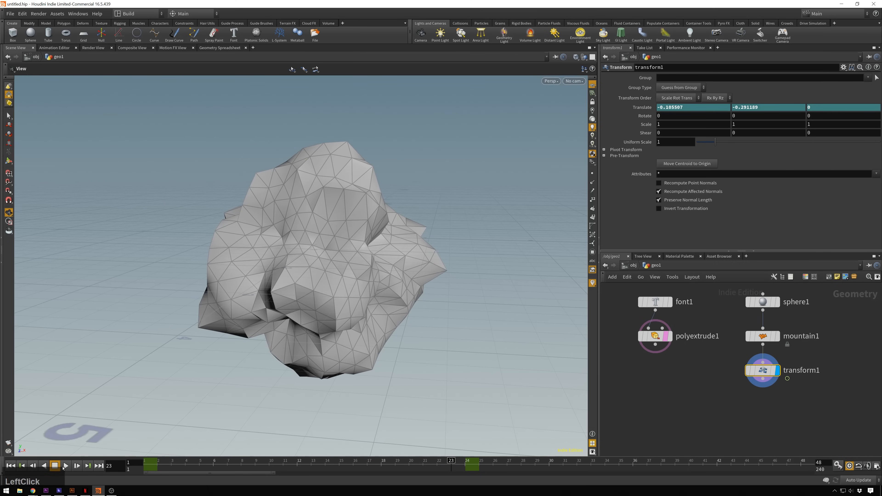
left_click(66, 465)
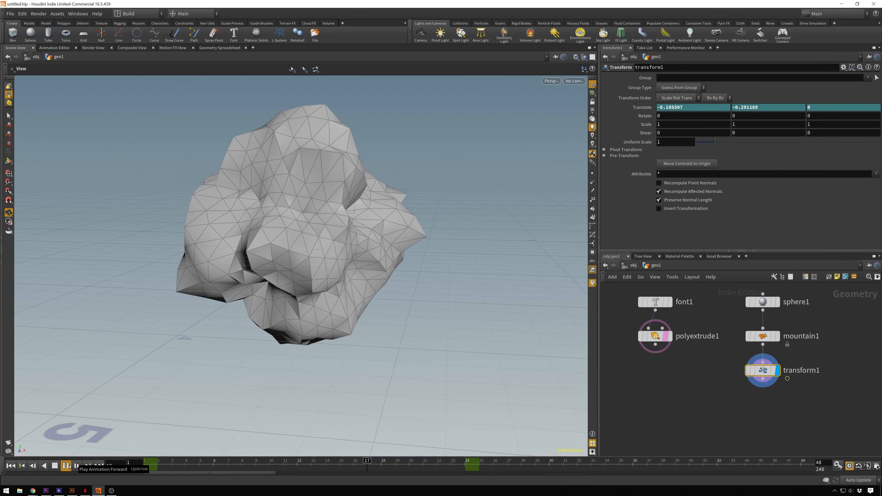
left_click(66, 466)
left_click_drag(344, 215, 396, 185, "alt")
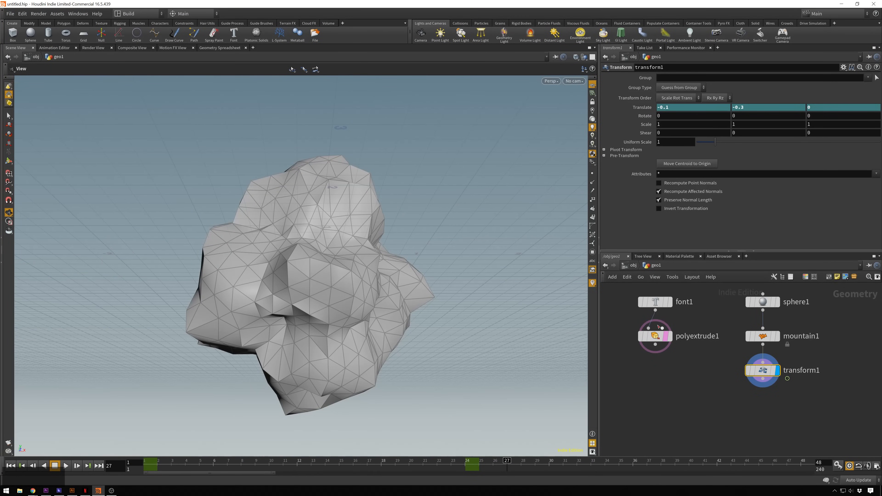
- Turn off the template display of polyextrude1 and add a Boolean node below and between the two node branches
mouse_move(669, 337)
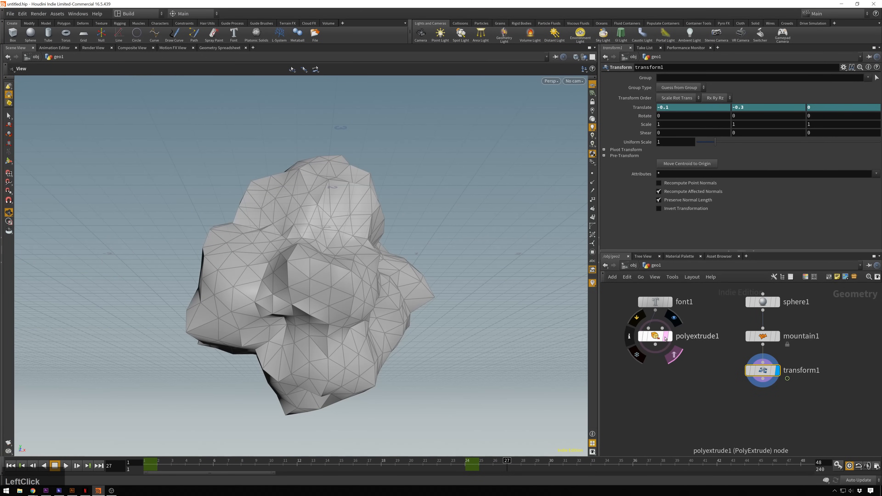
left_click(674, 355)
middle_click_drag(714, 389, 710, 373)
left_click(715, 395)
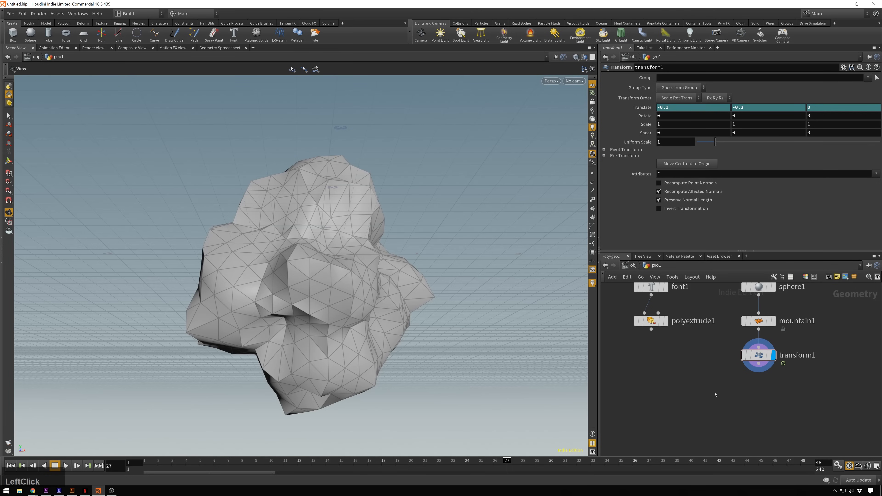
key("Tab")
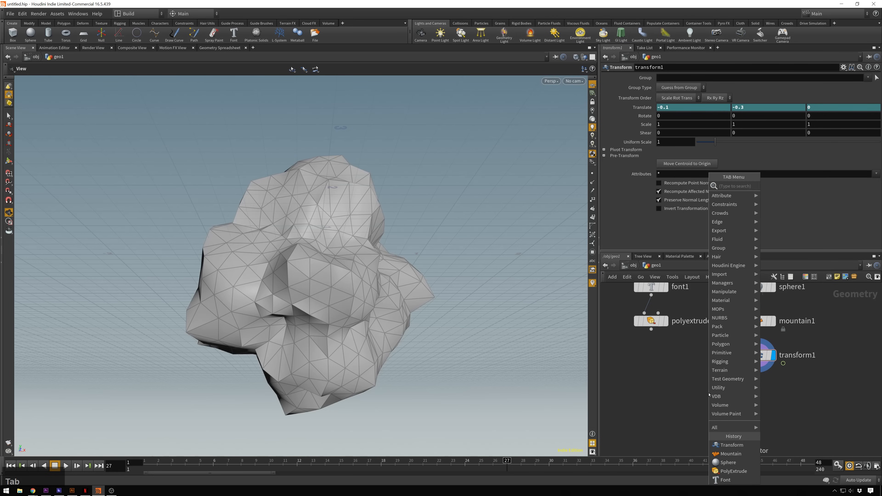
key("Return")
left_click(710, 395)
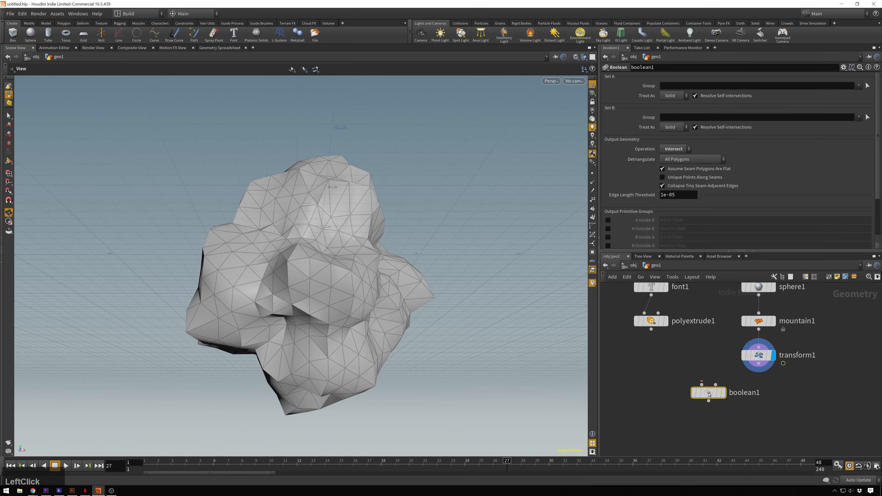
left_click_drag(709, 395, 703, 407)
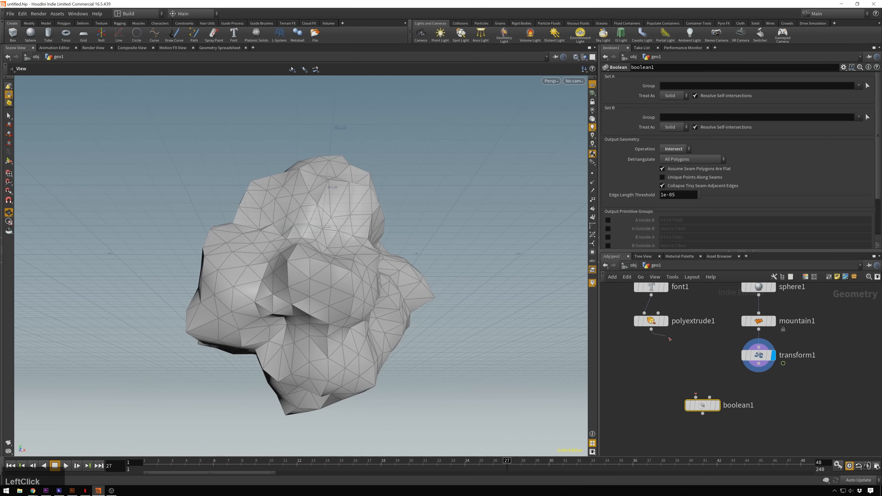
- Connect polyextrude1 to the Boolean's first input and transform1 to its second input, and display the Boolean node
left_click_drag(652, 330, 696, 397)
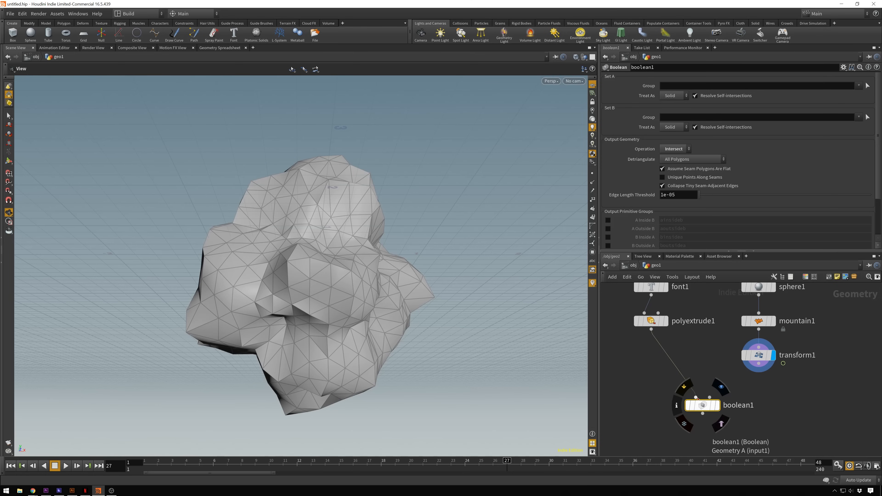
left_click(711, 398)
left_click(710, 398)
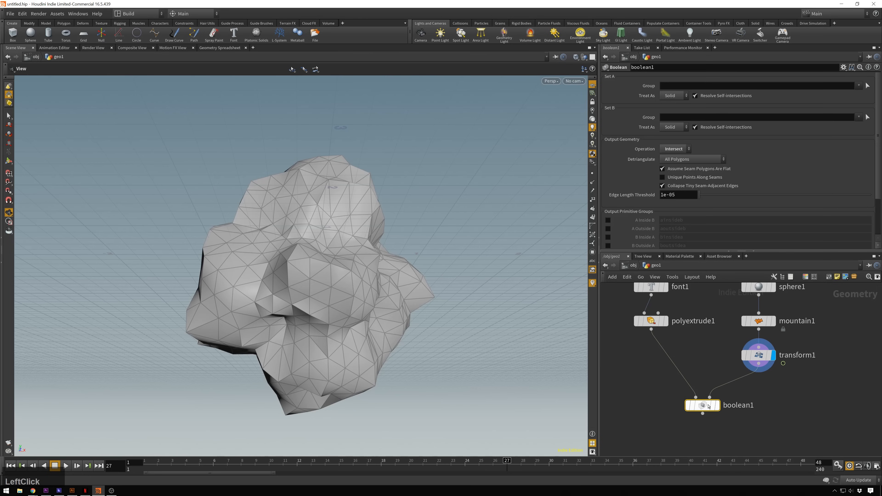
left_click(717, 405)
- Set the Boolean operation to Subtract and scrub the timeline back to frame 7 to check the cut
left_click_drag(503, 458, 283, 460)
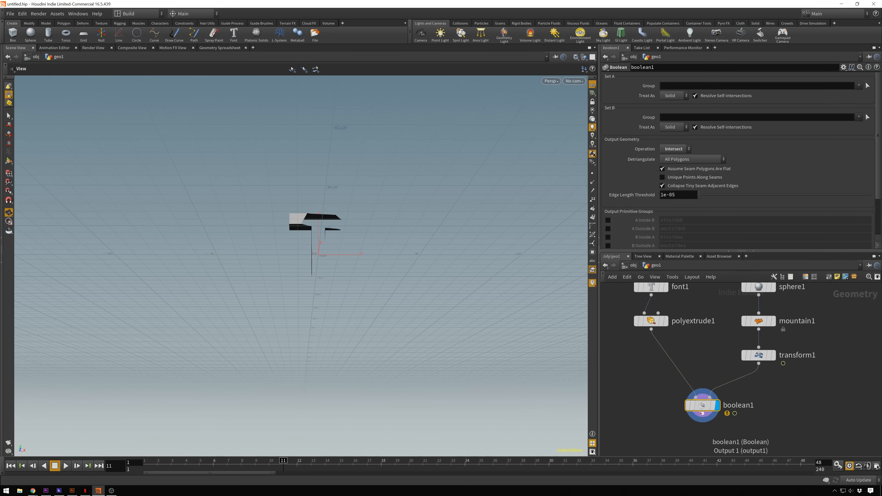
left_click(622, 206)
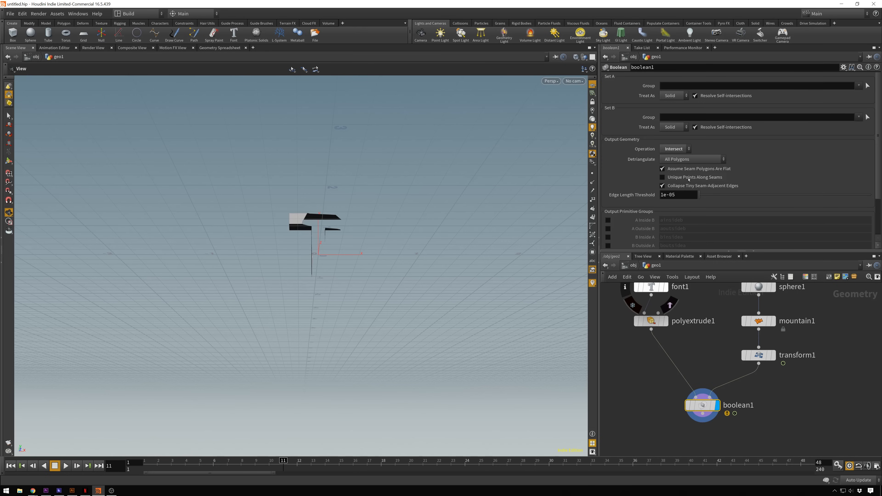
left_click(680, 149)
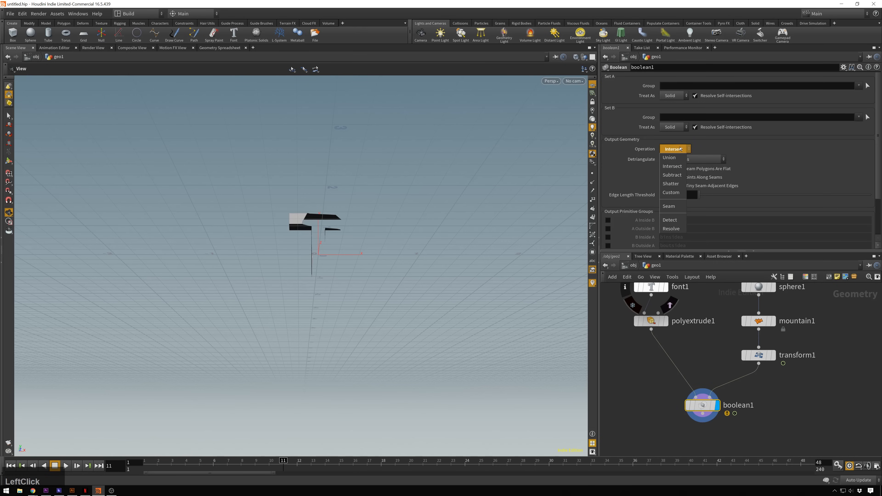
left_click(671, 175)
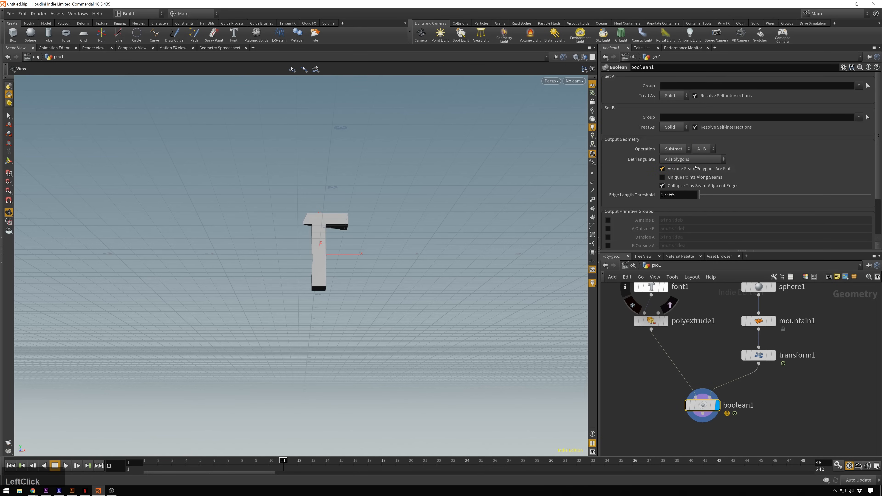
left_click_drag(285, 461, 201, 402)
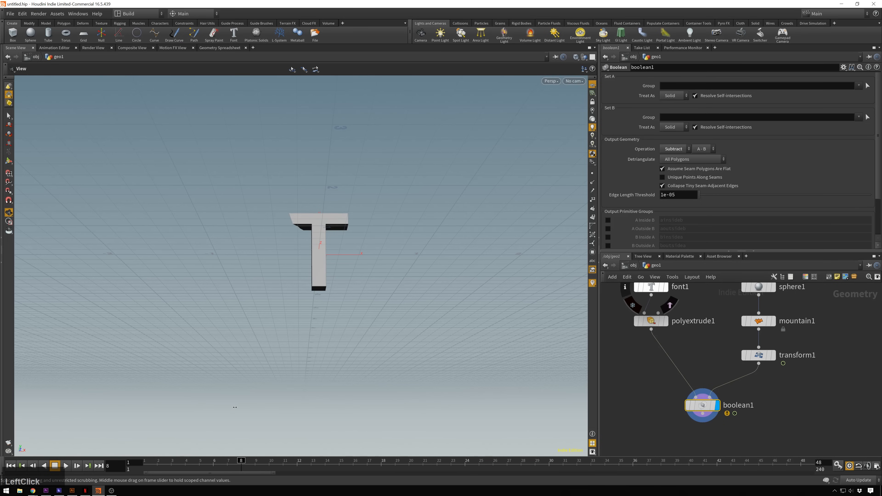
left_click_drag(270, 407, 234, 409)
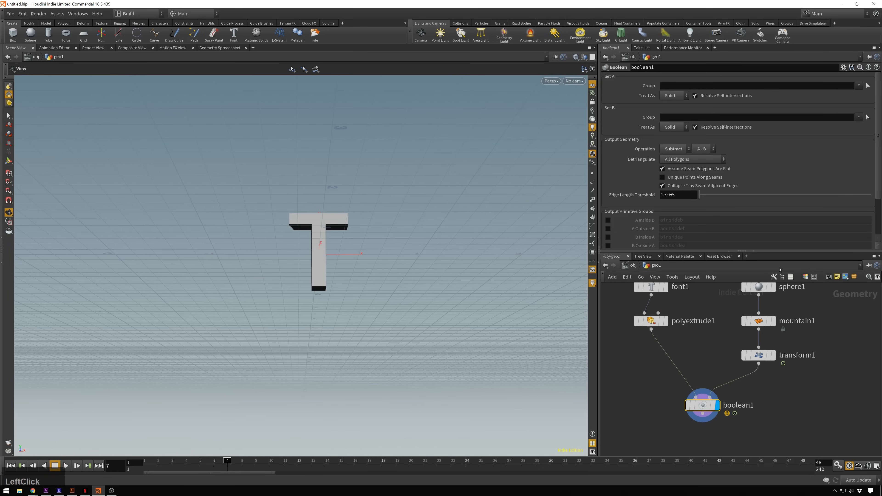
- Set the height of mountain1 to 0.95 and scrub the timeline to frame 12 to check the Boolean cut
left_click(759, 287)
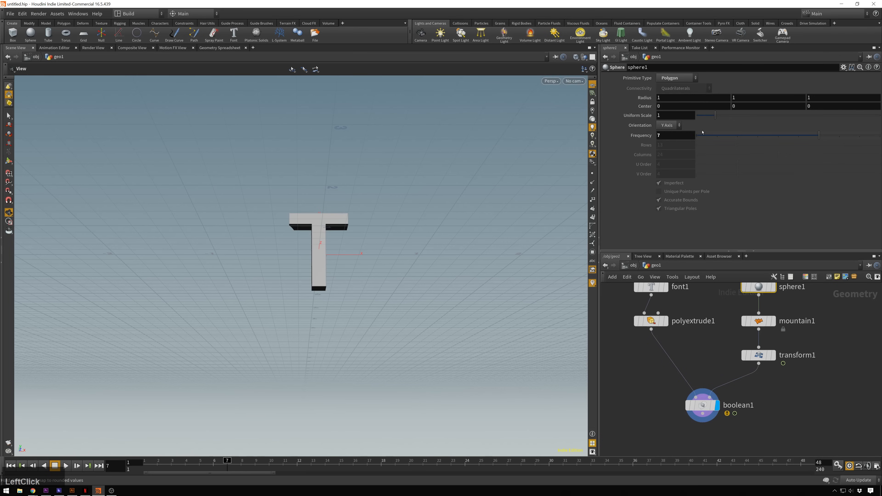
left_click(759, 320)
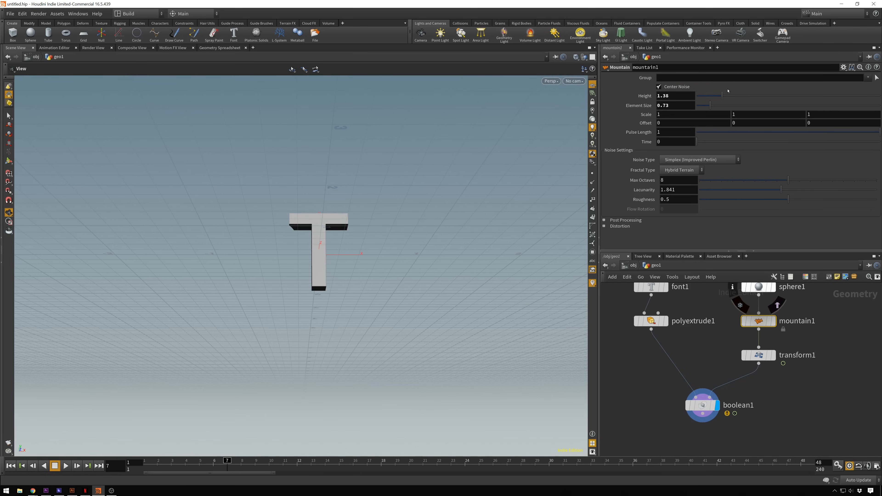
left_click(719, 96)
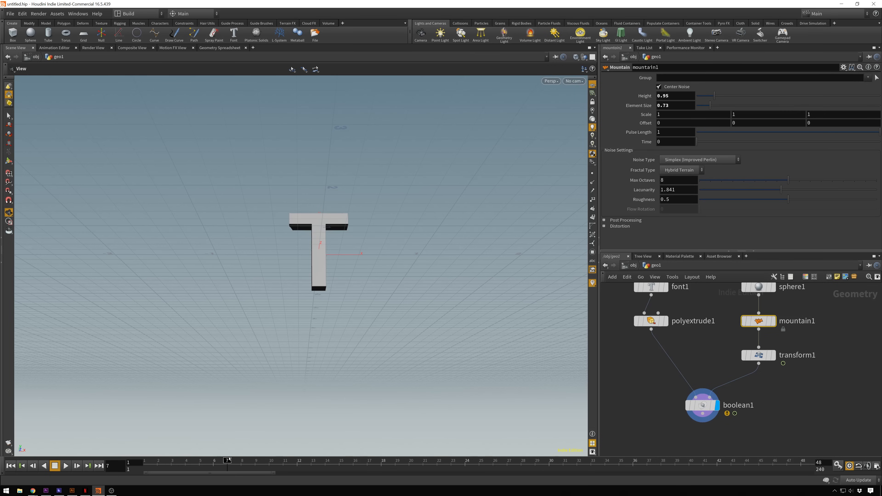
left_click(219, 460)
left_click_drag(219, 460, 297, 460)
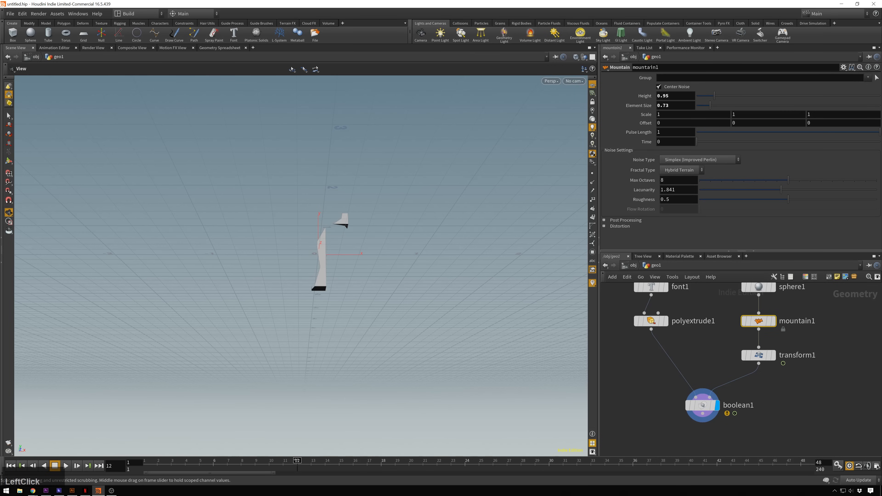
- Compare transform1 with the Boolean result, then show transform1 as a template over it and scrub the timeline to frame 10
left_click(773, 356)
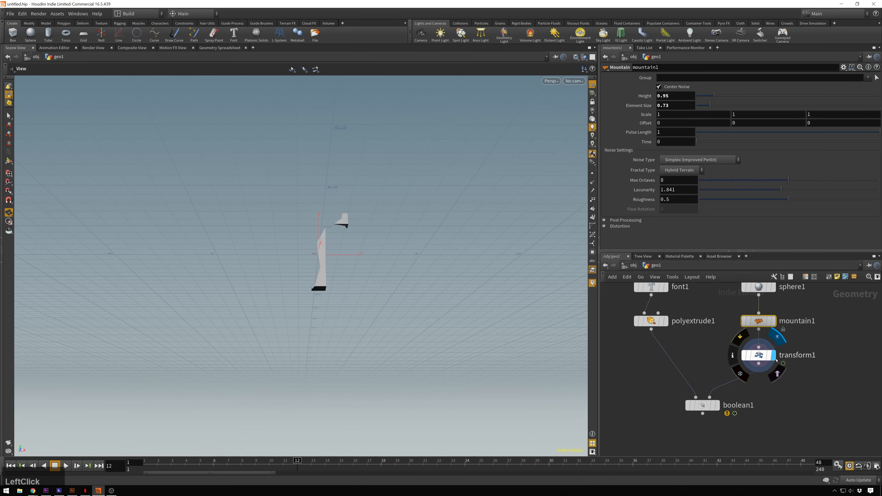
left_click(717, 409)
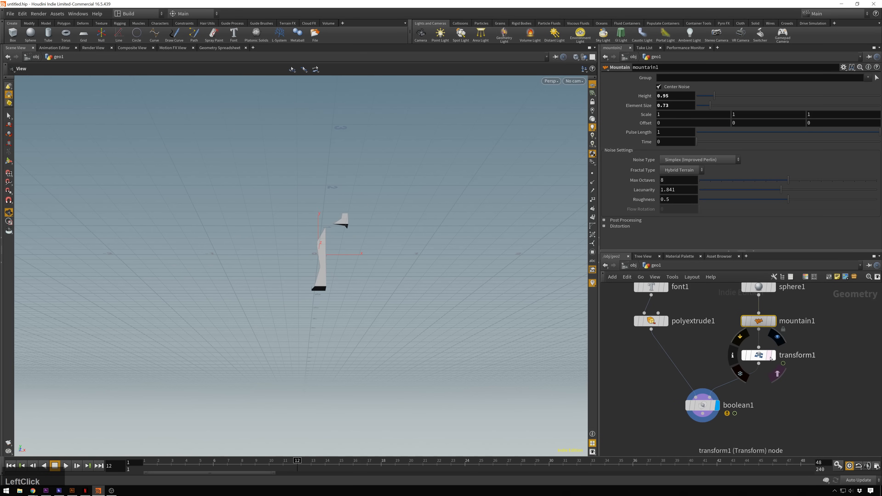
left_click(769, 356)
left_click_drag(379, 255, 330, 156)
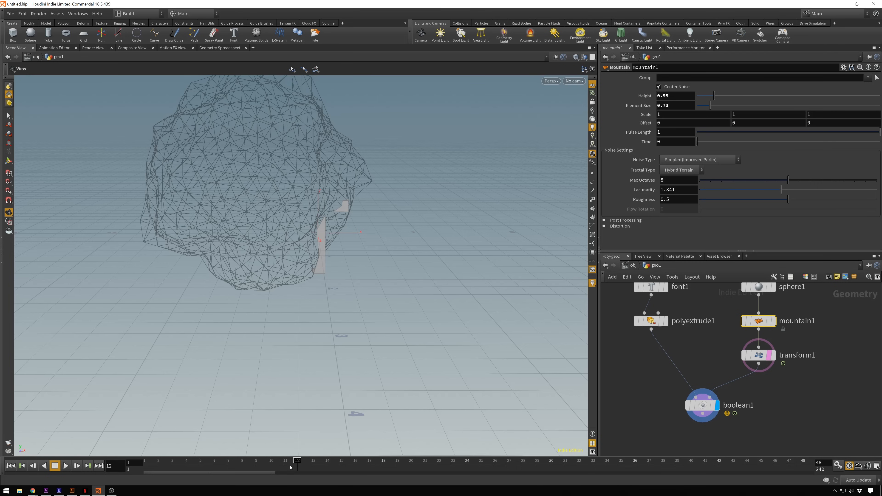
left_click_drag(291, 467, 269, 402)
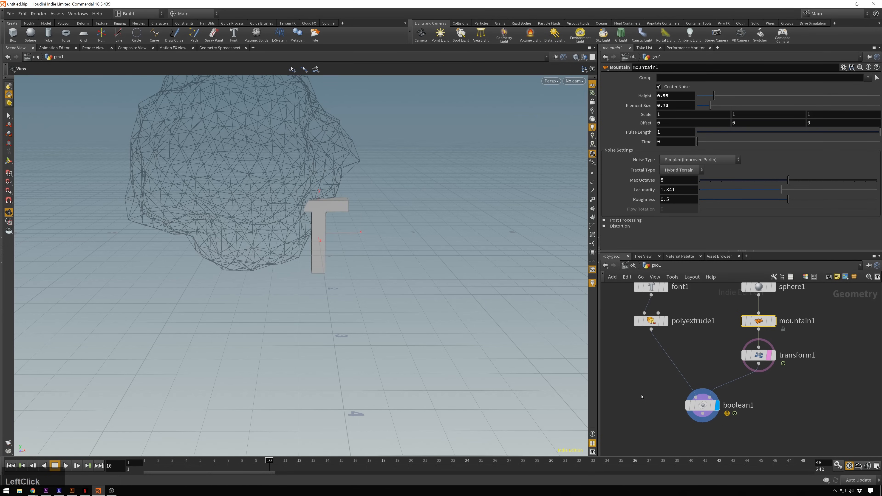
- Move the boolean1 node slightly aside and rename it Bool_Geo
left_click(801, 399)
middle_click_drag(801, 399, 768, 390)
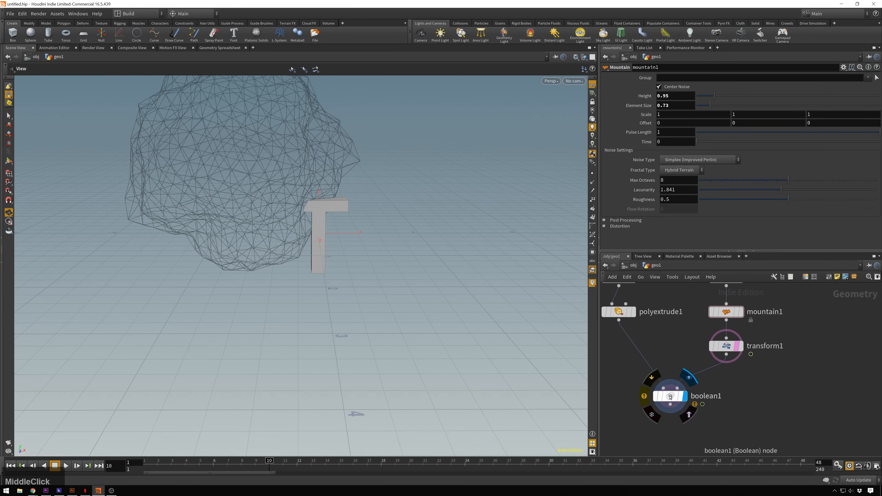
left_click_drag(665, 398, 646, 395)
left_click(689, 395)
key("ctrl+a")
type("Bo")
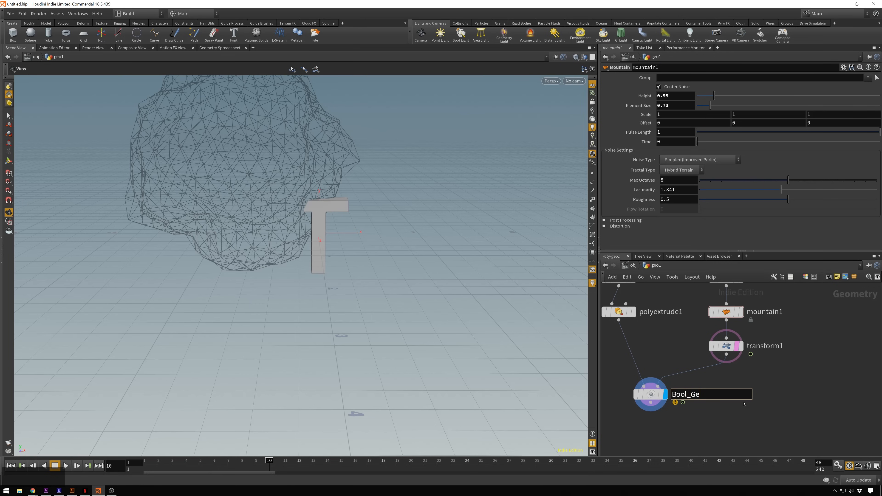
key("KP_Enter")
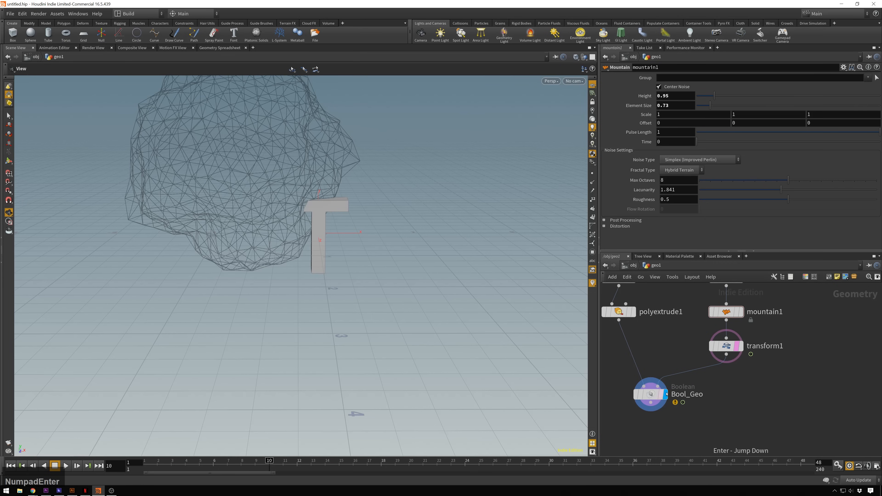
- Duplicate Bool_Geo with its input connections, place the copy beside it and rename it Bool_Seam
left_click(658, 395)
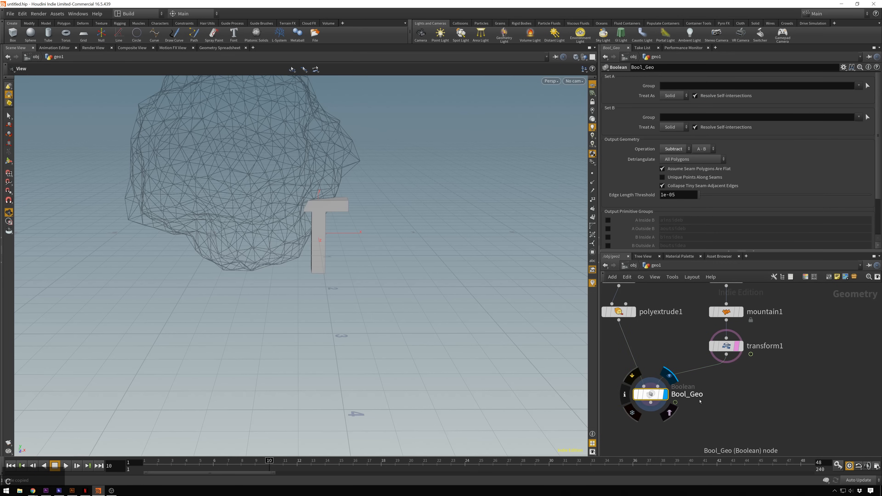
key("ctrl+v")
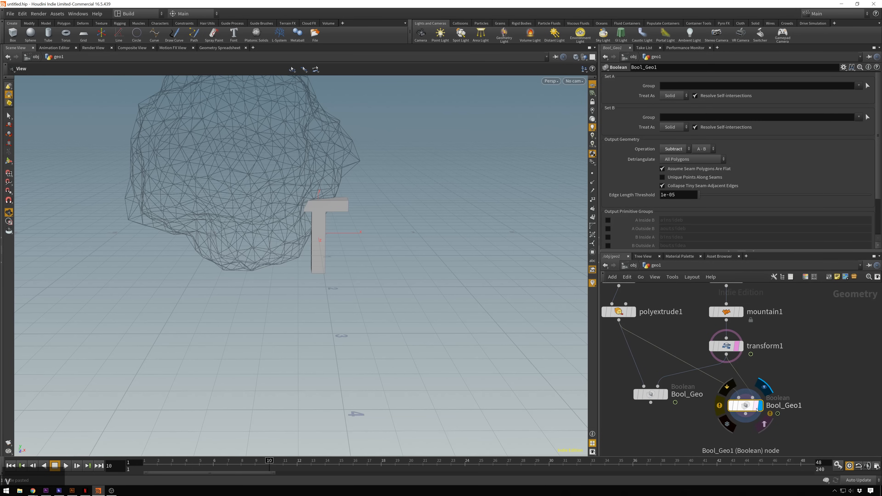
left_click_drag(757, 409, 747, 398)
left_click(767, 395)
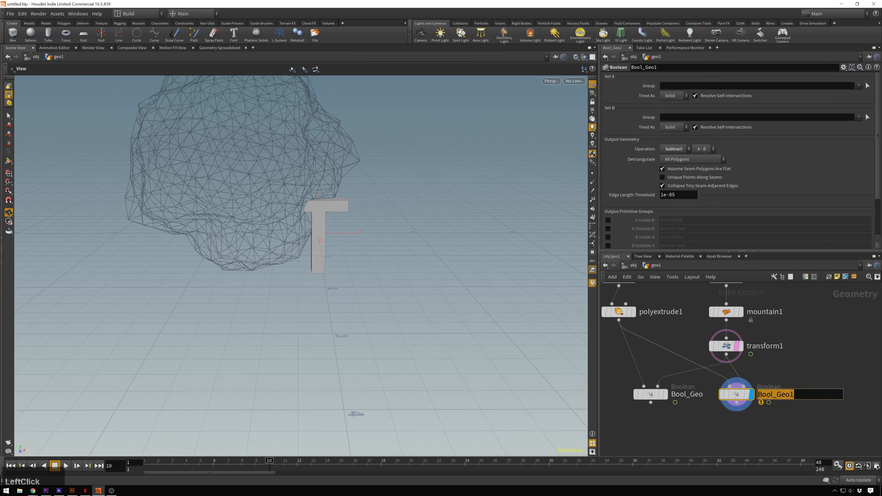
key("Right")
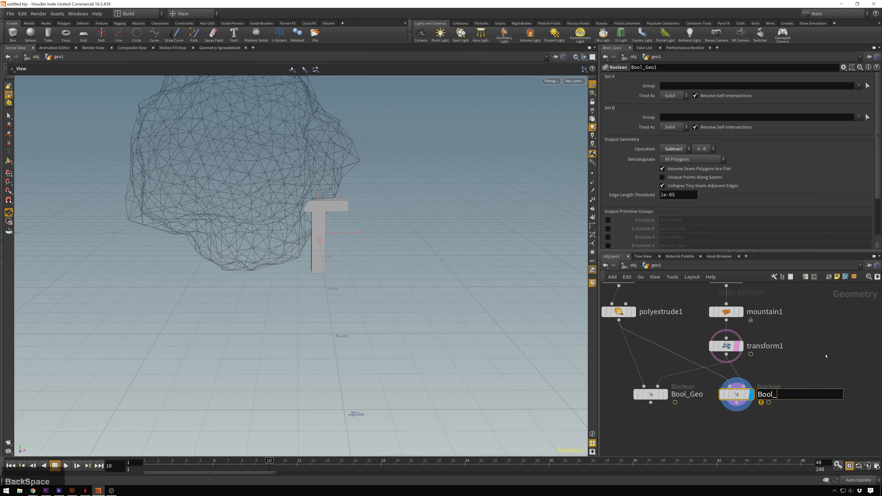
type("Seam")
key("Return")
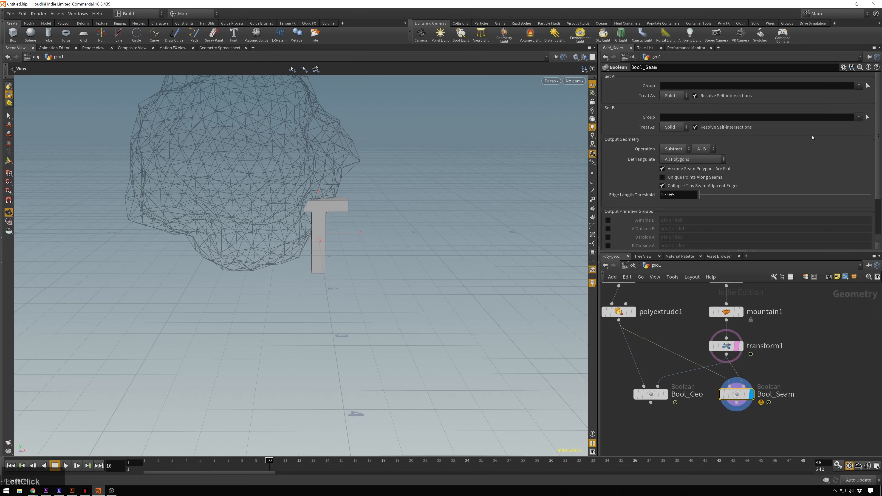
- Set the operation of Bool_Seam to Seam and turn off the template display of transform1
left_click(680, 153)
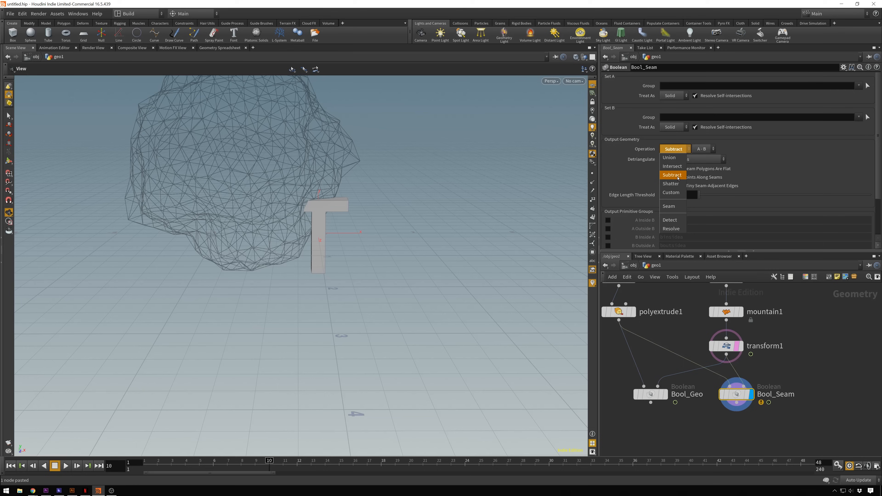
left_click(677, 207)
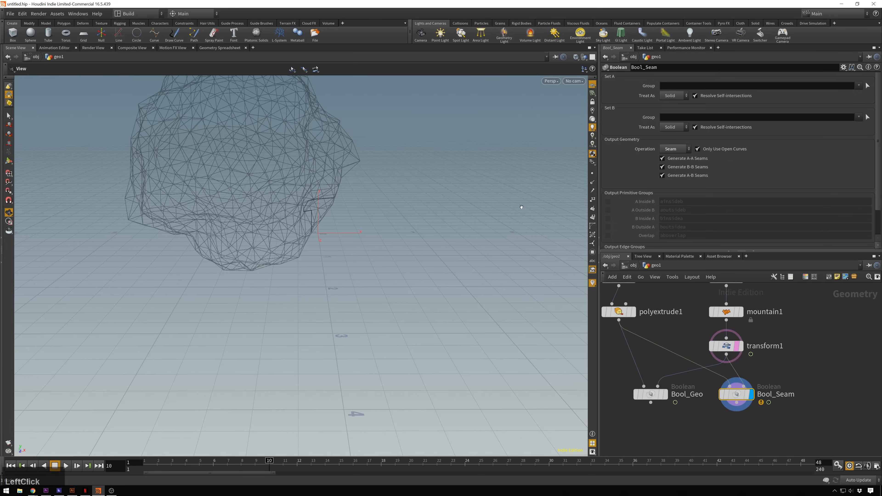
left_click(740, 346)
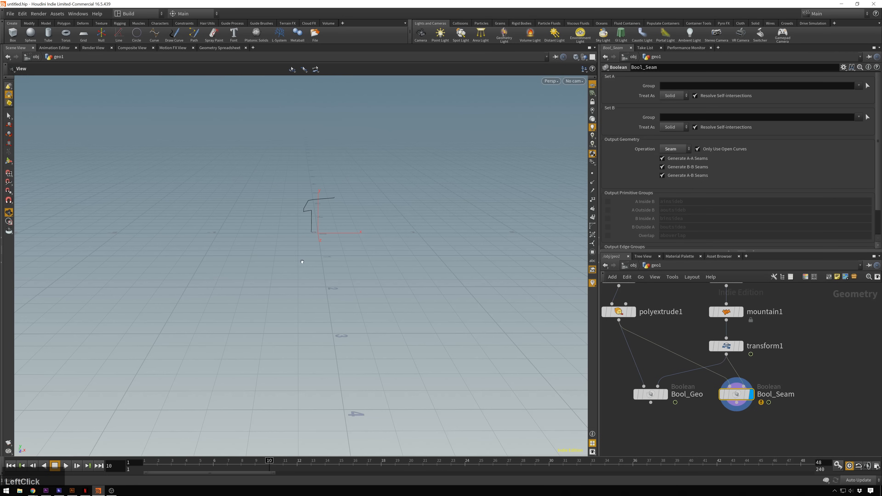
- Inspect the seam curve up close and compare the displayed results of Bool_Geo and Bool_Seam
left_click_drag(365, 207, 348, 202, "alt")
scroll(333, 197, "up", 3)
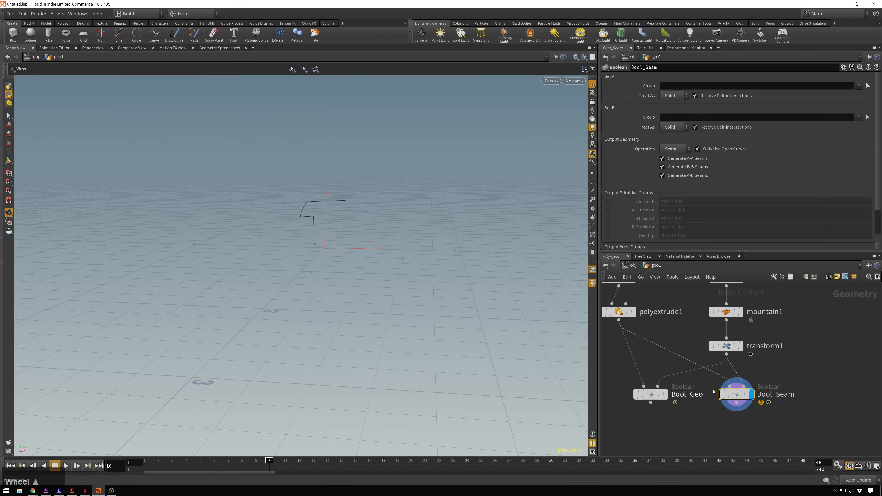
left_click(665, 396)
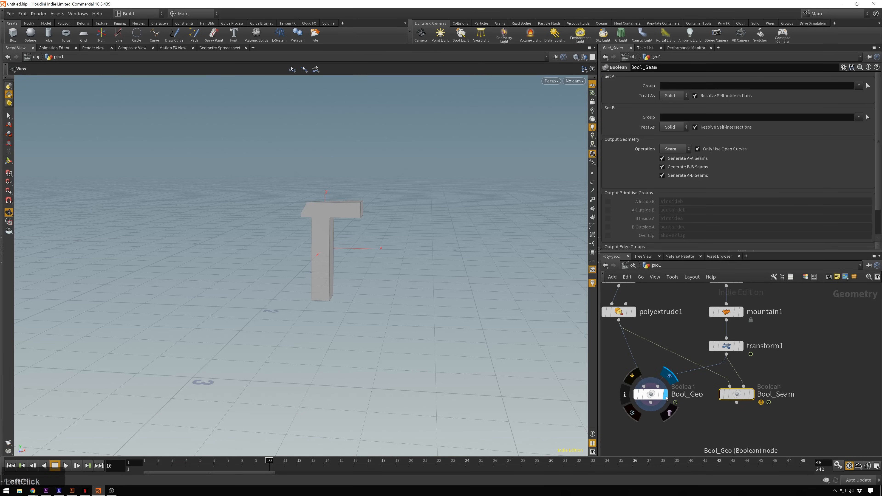
left_click(753, 395)
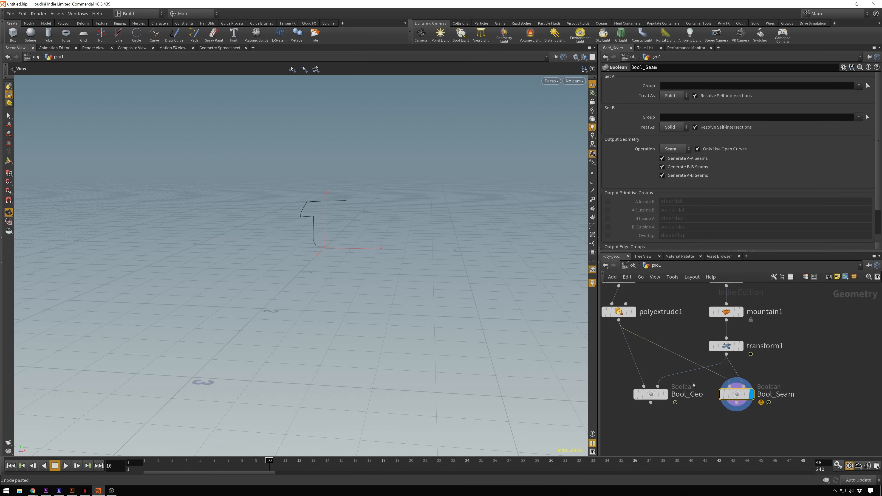
- Add a POP Network node below Bool_Seam and connect Bool_Seam to its first input
middle_click_drag(806, 417, 784, 366)
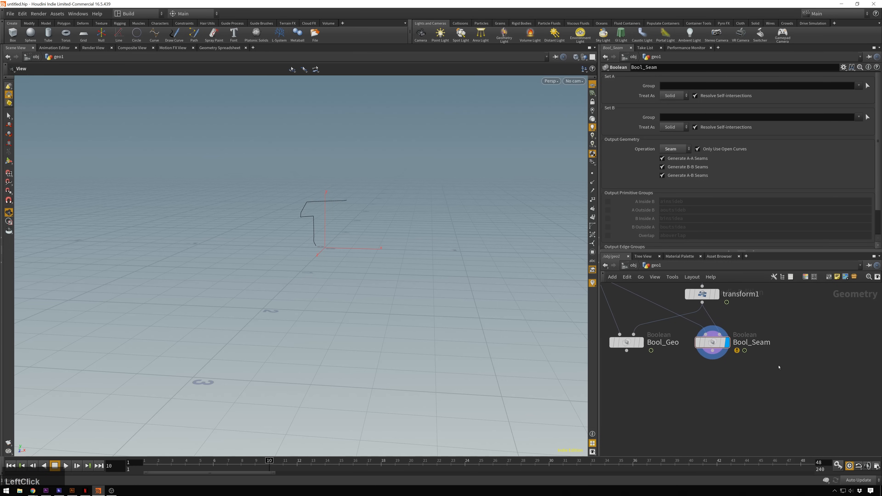
key("Tab")
type("pop")
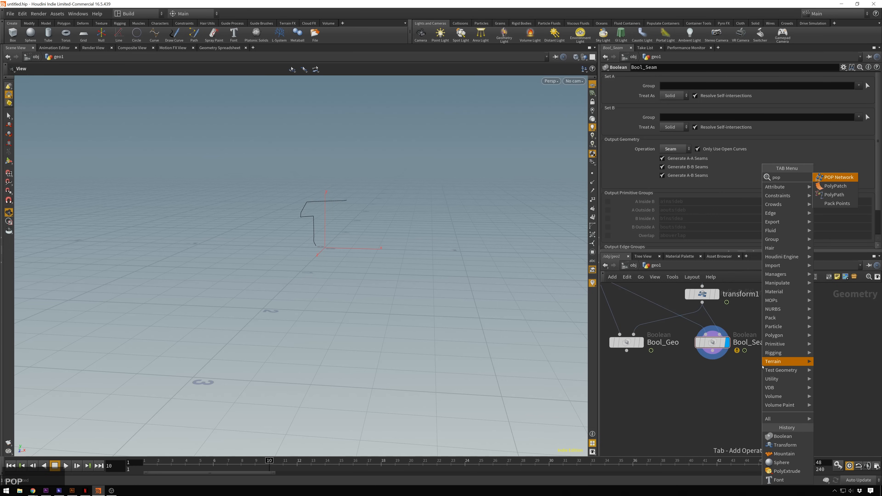
key("Return")
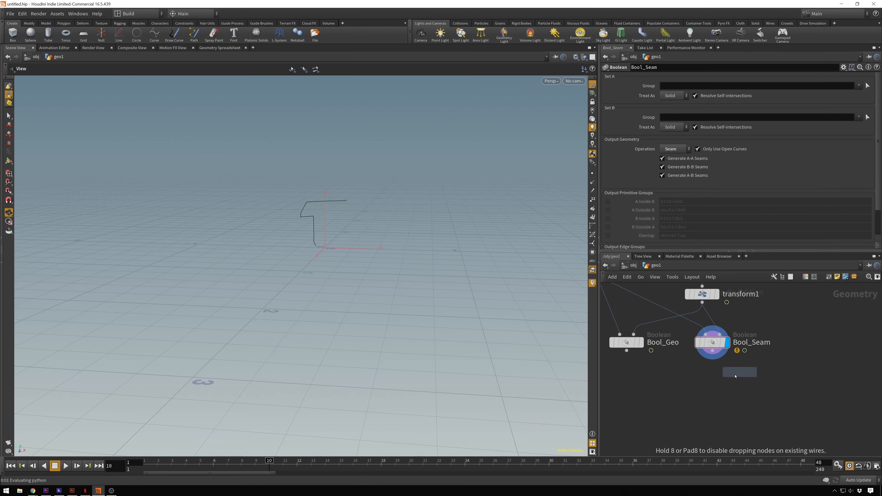
left_click(718, 379)
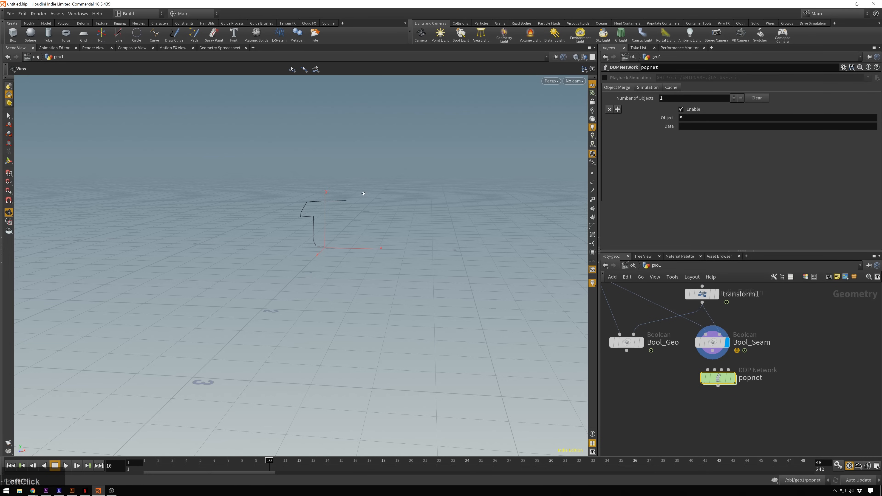
left_click(712, 351)
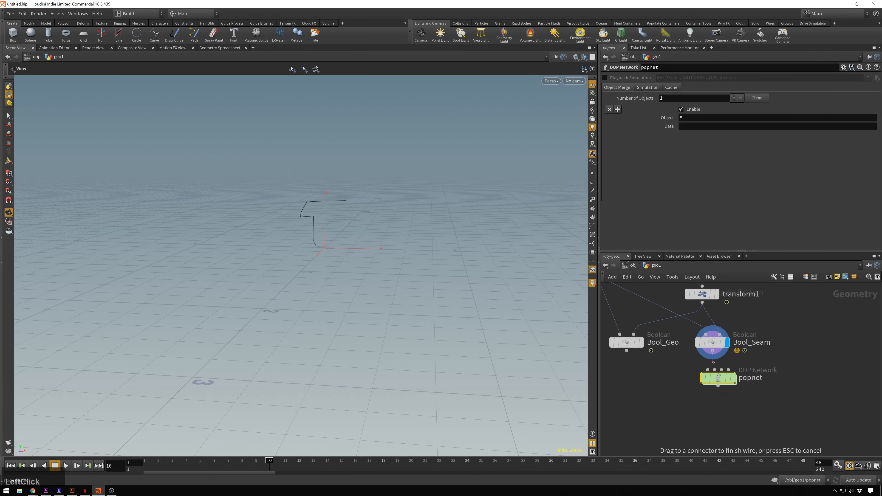
left_click(707, 371)
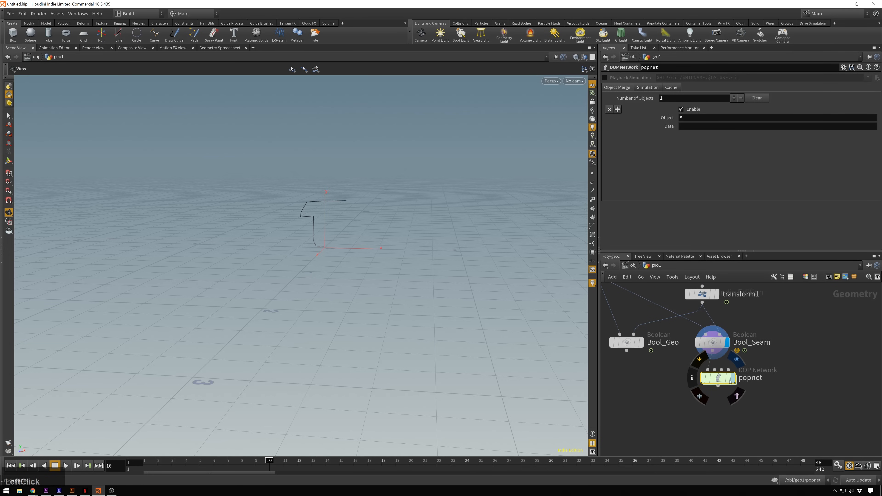
- Display the popnet node and play the particle simulation from frame 1, stopping it after checking the result
left_click(730, 380)
left_click(146, 462)
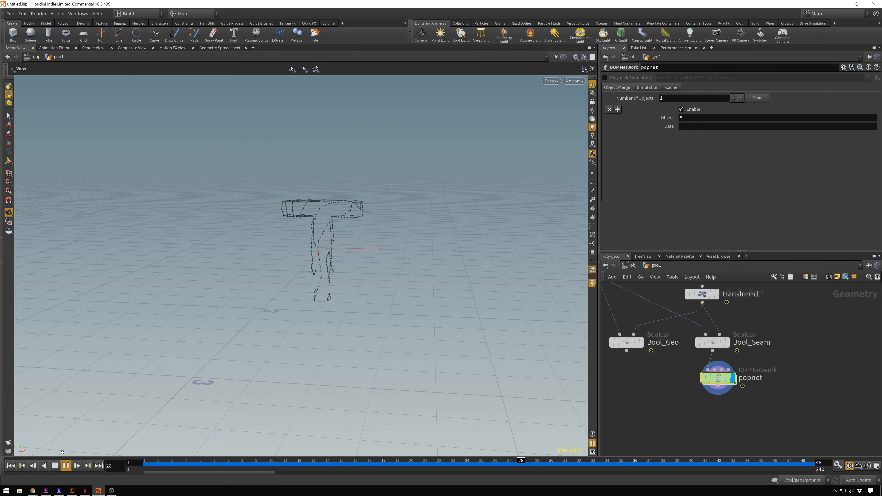
left_click(63, 465)
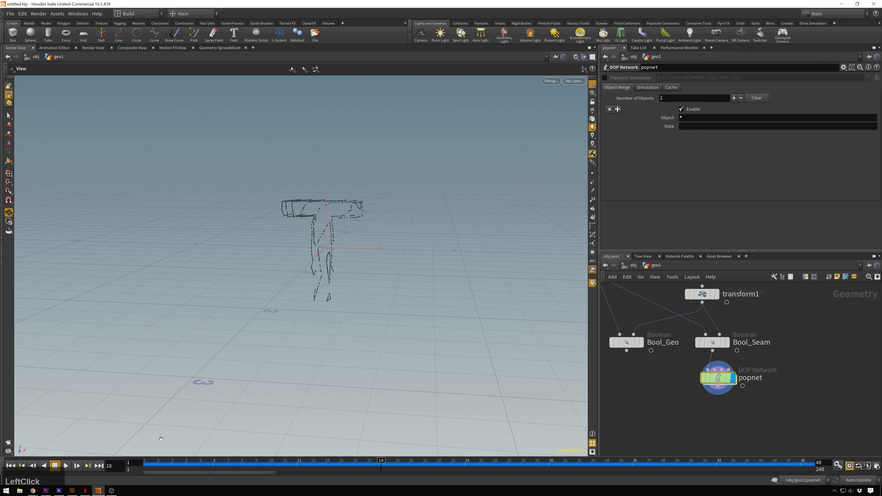
- Combine Bool_Geo and popnet in a new Merge node, display it, and play back the combined animation
left_click(690, 416)
key("Tab")
type("merge")
key("Return")
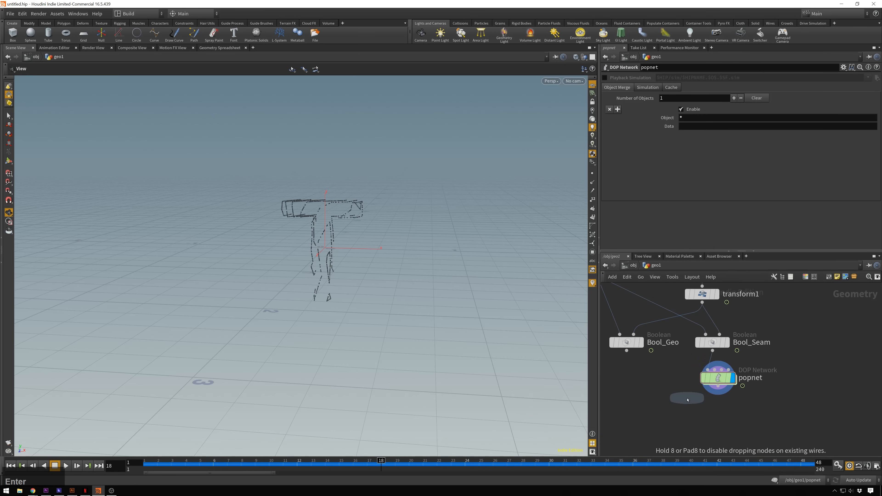
left_click(687, 399)
left_click_drag(626, 350, 680, 419)
left_click(695, 419)
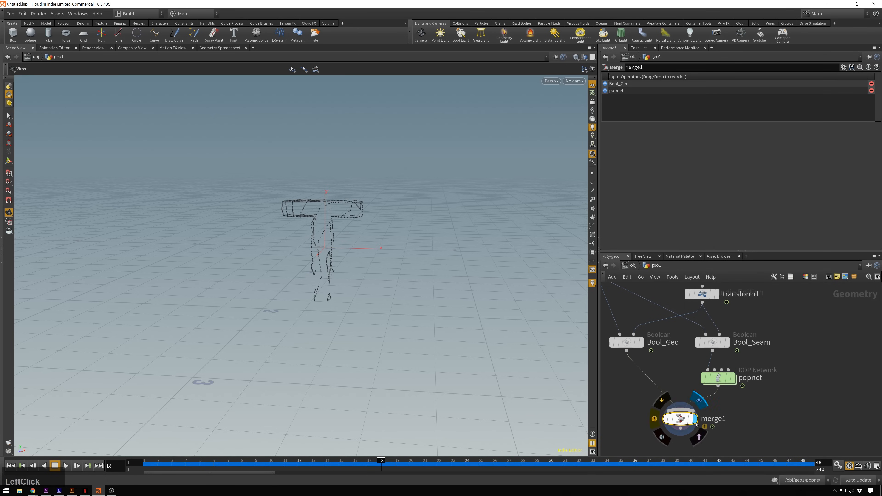
left_click(44, 466)
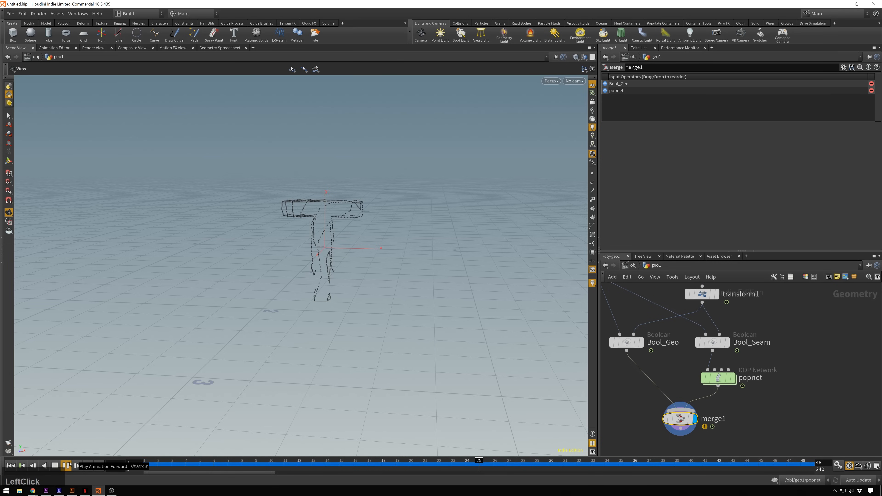
left_click(58, 465)
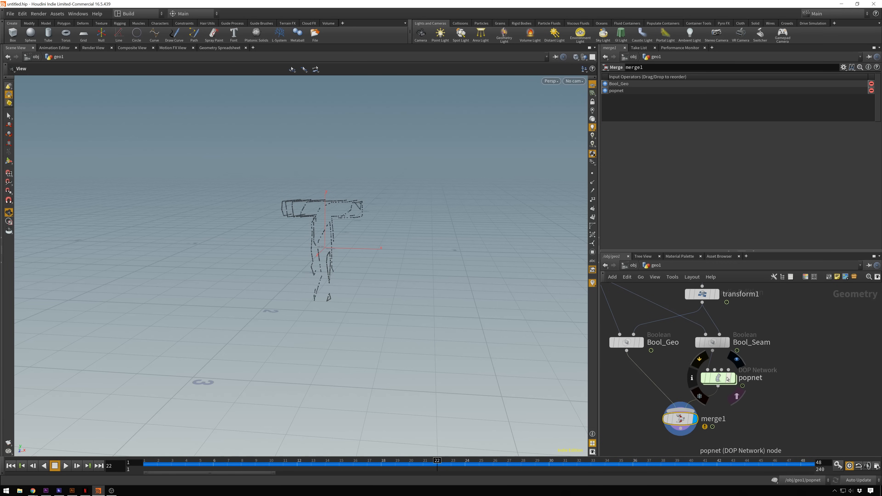
- Inside popnet, add a Wind Force node and insert it between popsolver and output
double_click(718, 379)
middle_click_drag(809, 406, 791, 394)
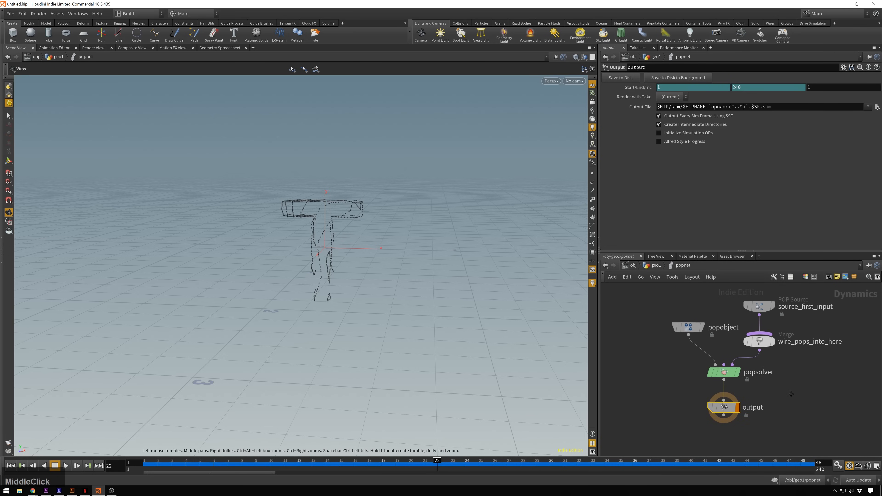
key("Tab")
type("wind")
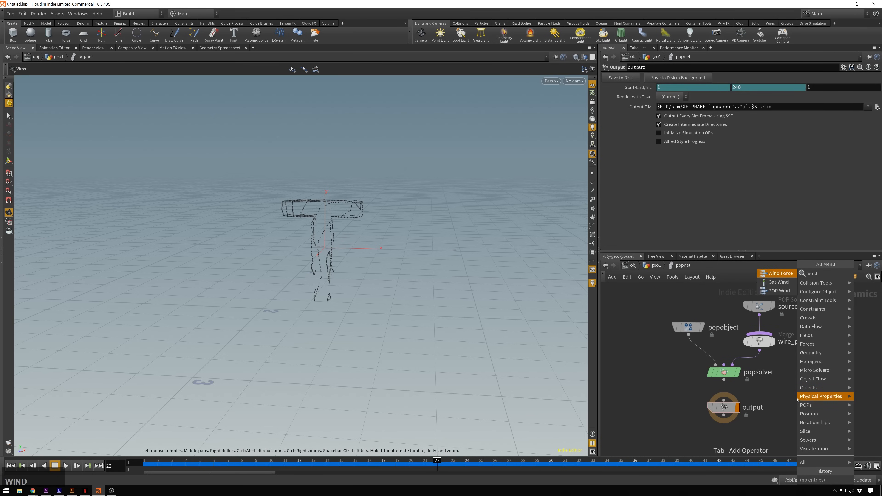
key("Return")
left_click(798, 399)
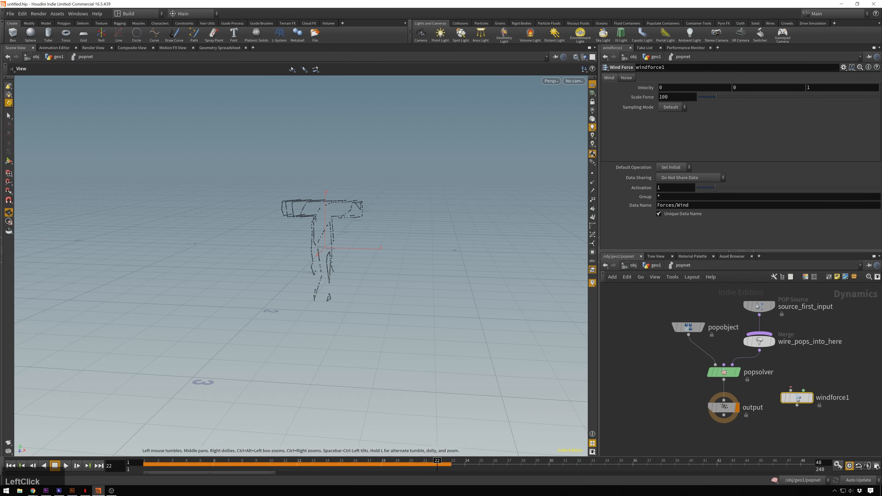
left_click_drag(798, 399, 718, 406)
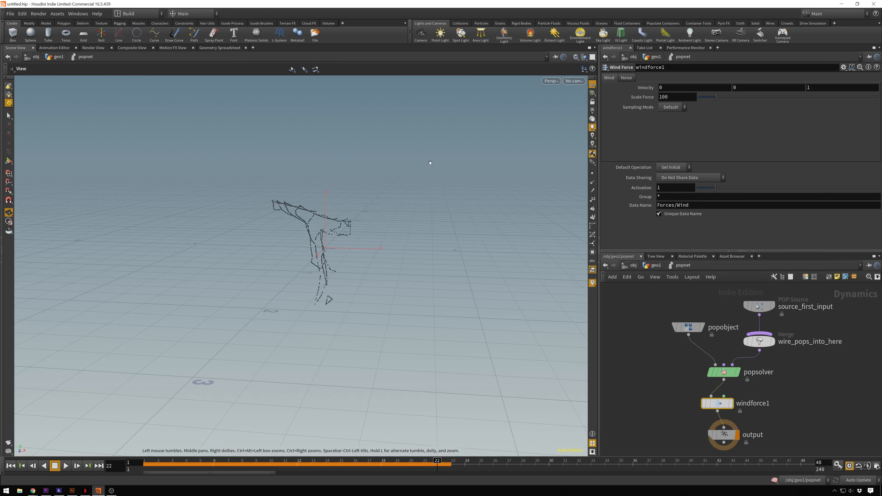
- Play the simulation from frame 1 and set windforce1's Scale Force to 5
left_click_drag(435, 459, 85, 464)
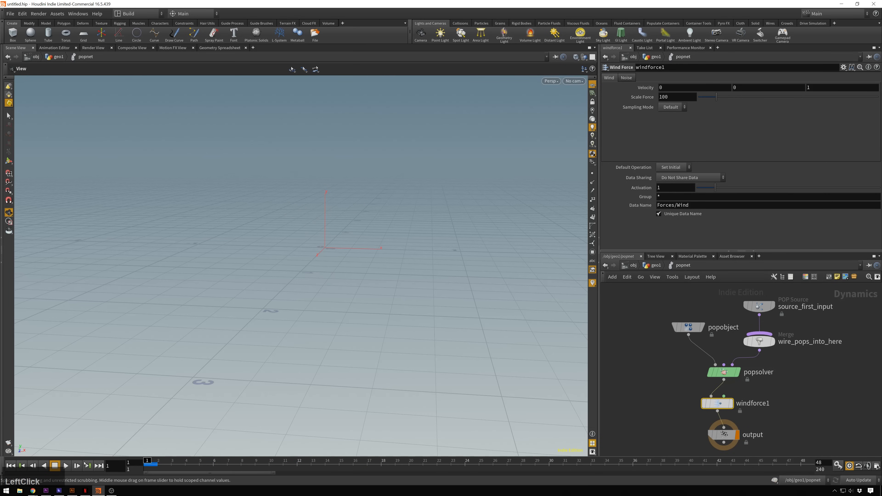
left_click(67, 465)
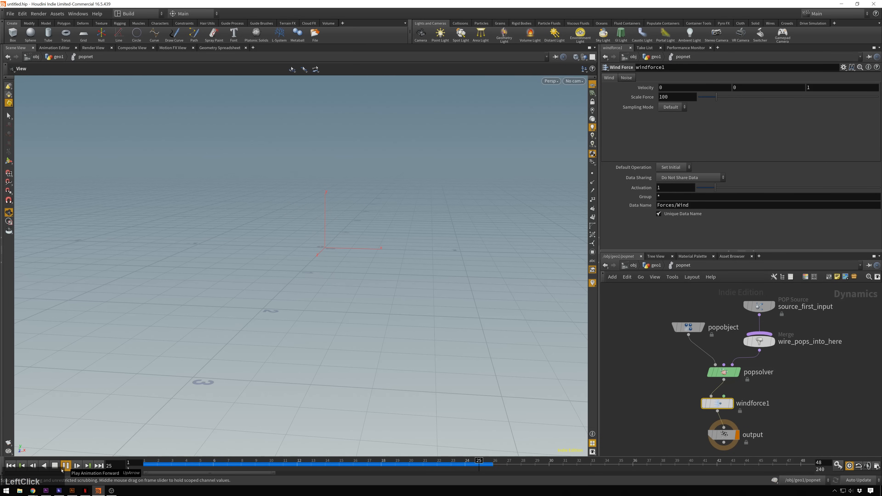
left_click(717, 404)
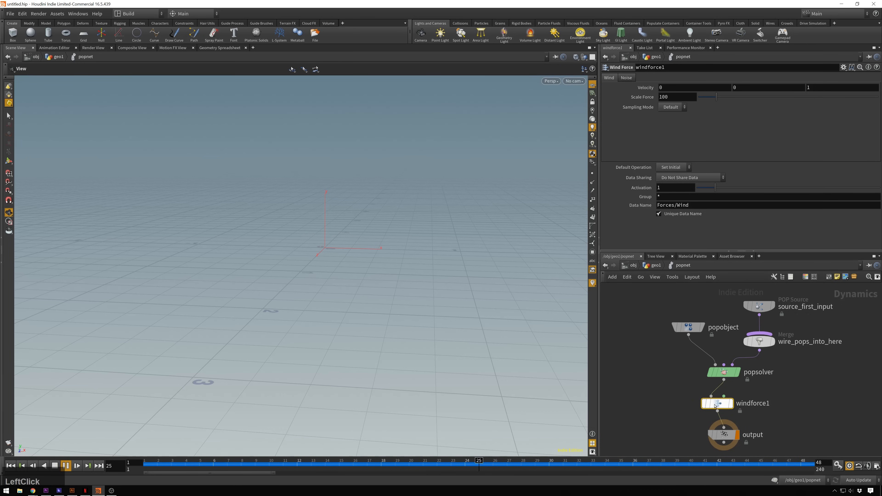
left_click(679, 97)
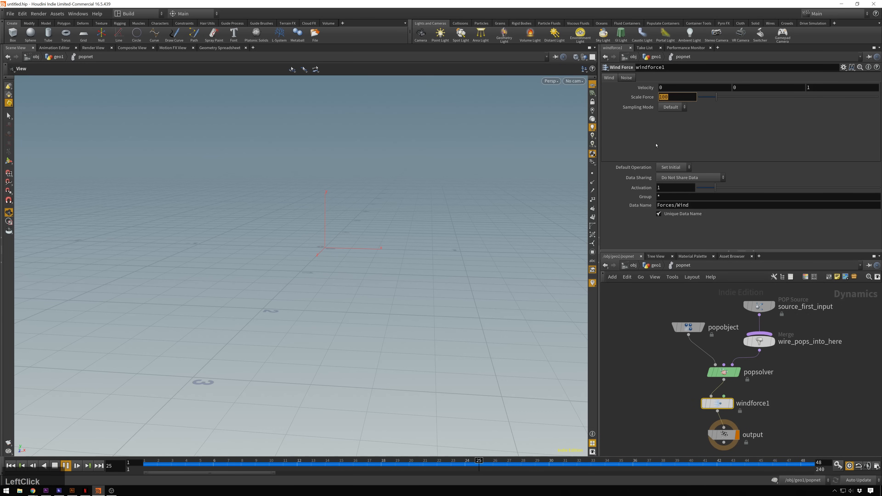
type("5")
key("KP_Enter")
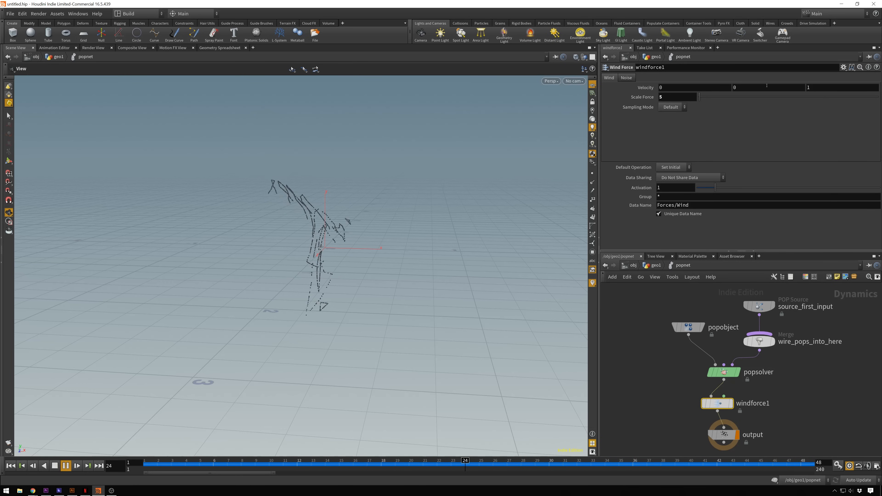
- Set windforce1's noise Turbulence to 3 and Amplitude to 0.5 on all three axes, and stop playback after checking
left_click(628, 78)
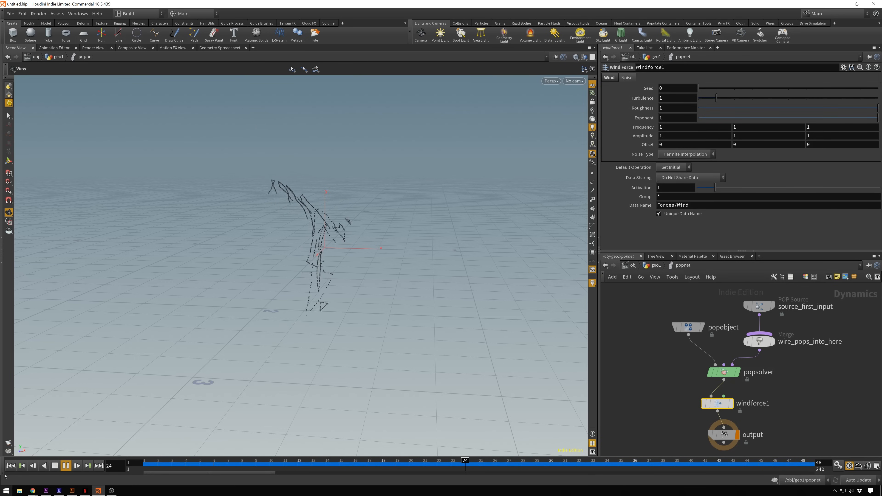
left_click_drag(721, 100, 737, 100)
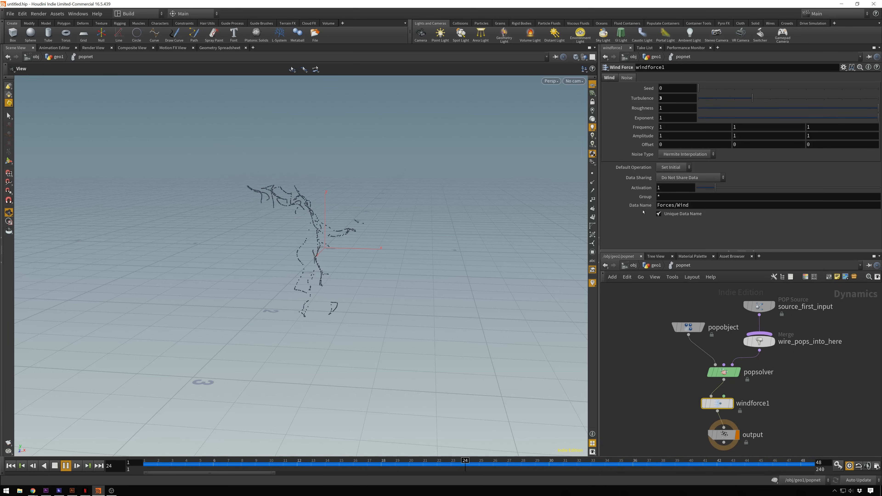
double_click(693, 134)
type(".5")
key("Tab")
type(".5")
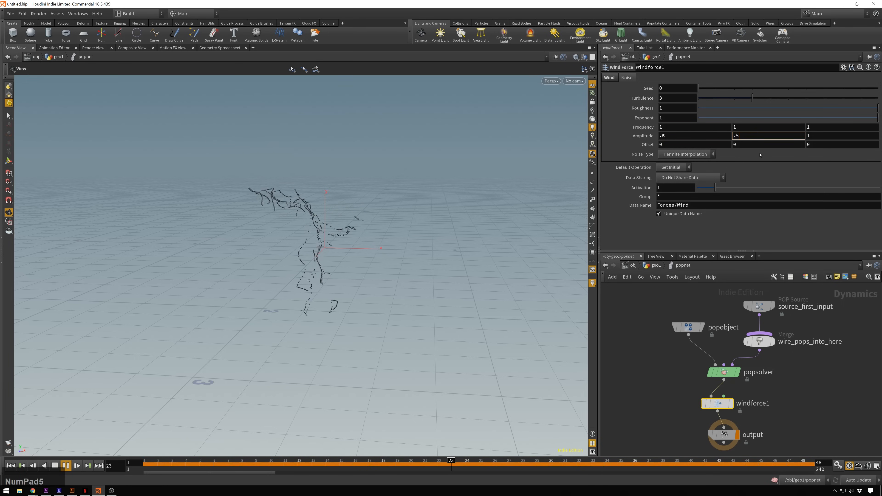
key("Tab")
type(".5")
key("Return")
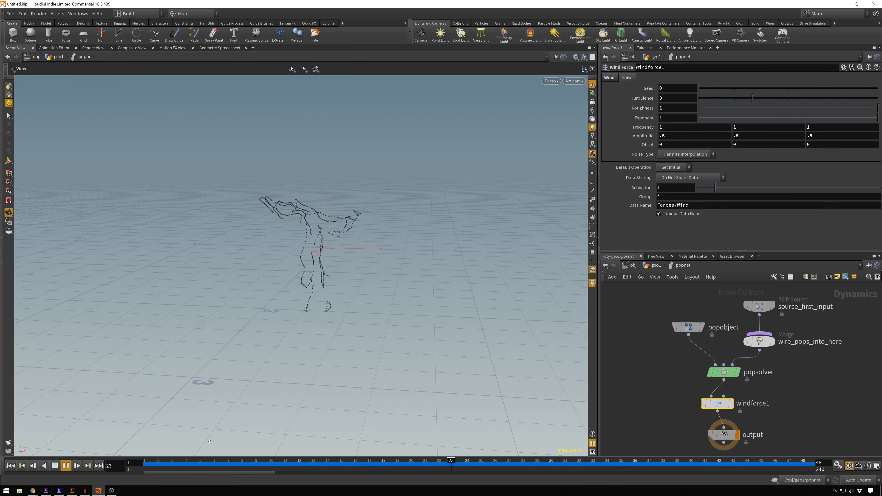
left_click(54, 467)
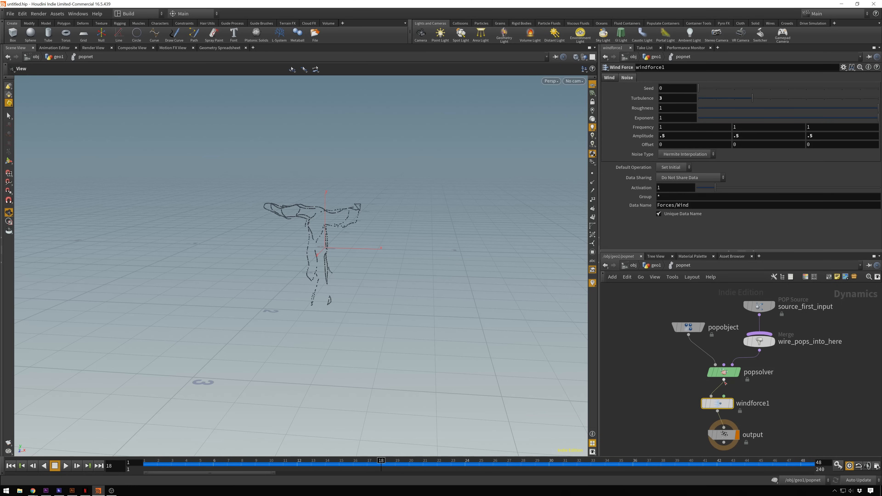
- Set source_first_input's Const. Birth Rate to 10000 and replay the simulation from the first frame
mouse_move(726, 370)
left_click(760, 306)
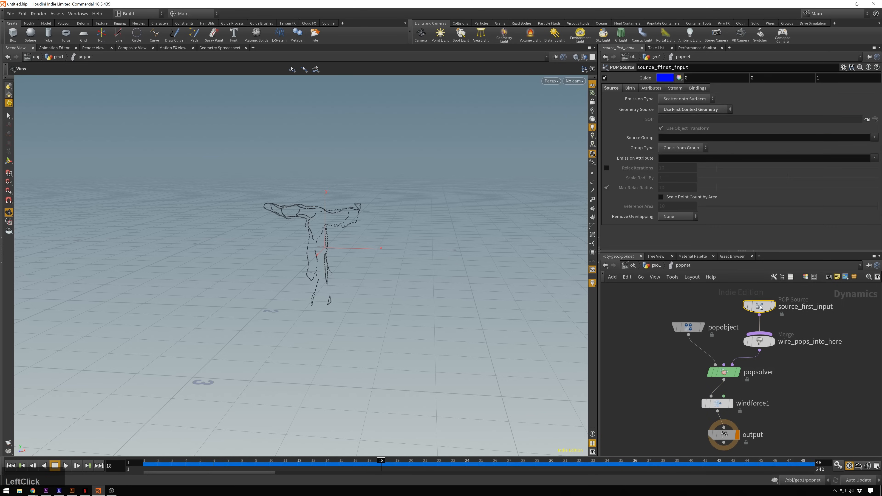
left_click(631, 88)
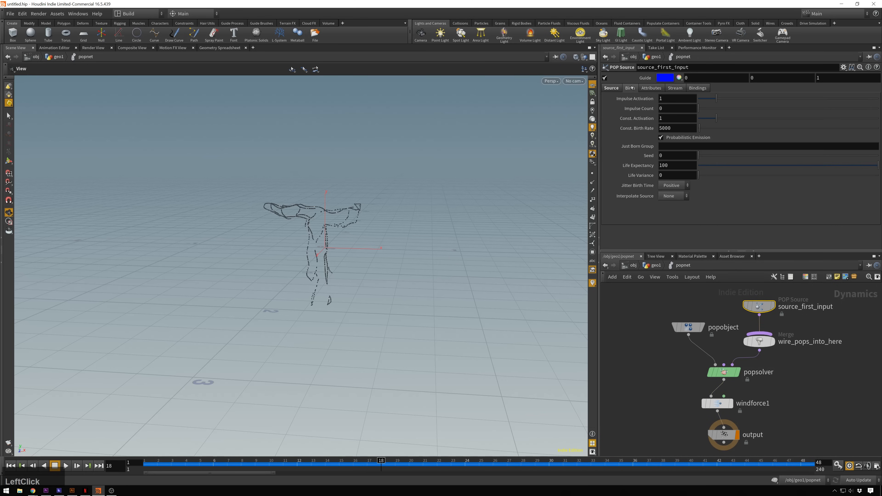
left_click_drag(719, 127, 705, 131)
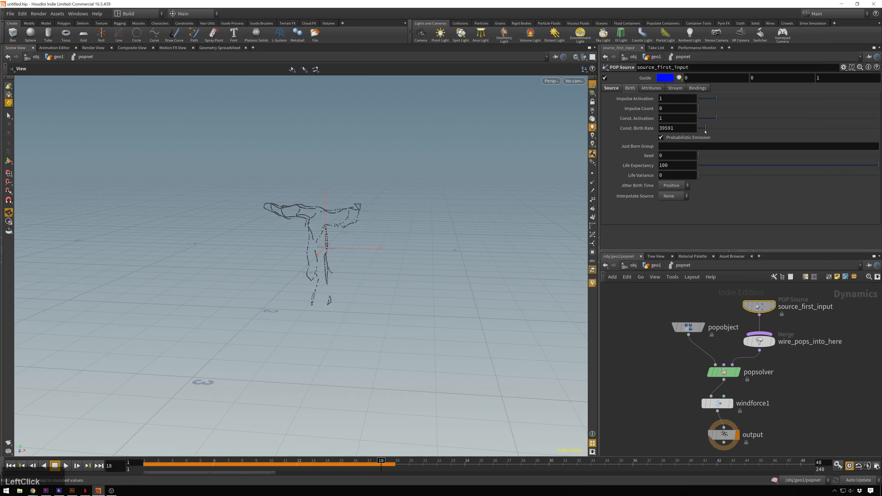
left_click_drag(703, 132, 703, 131)
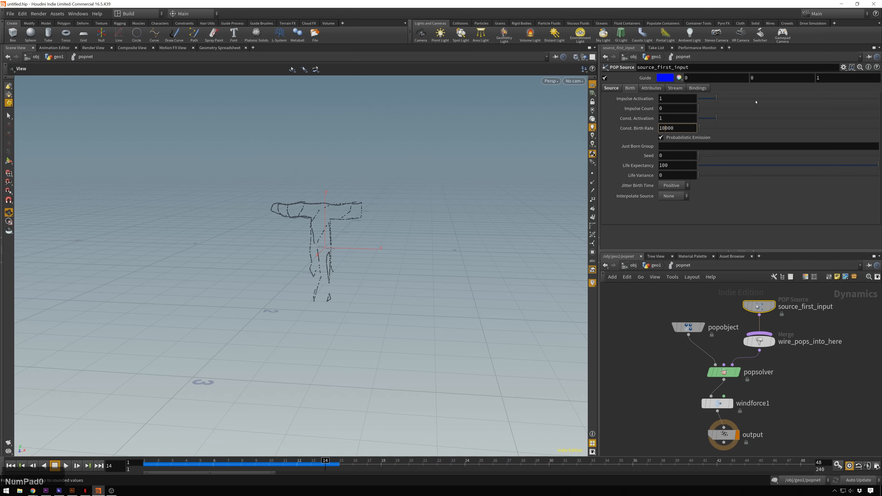
key("KP_Enter")
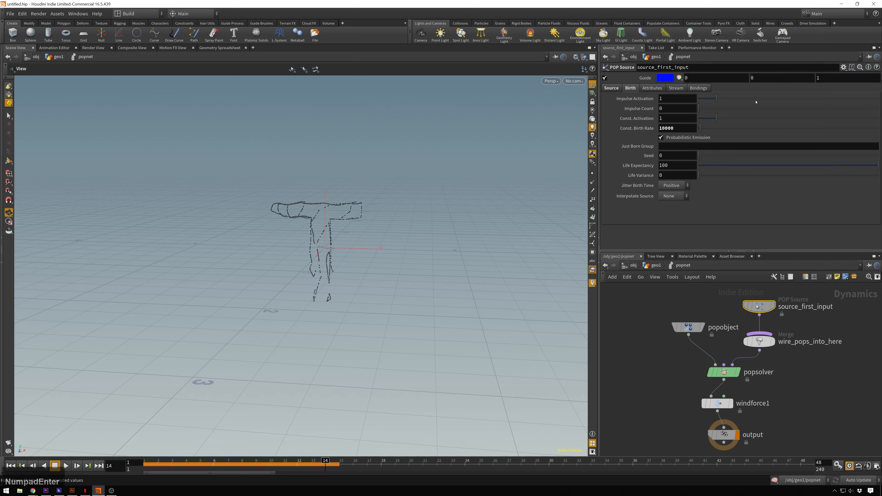
left_click(10, 466)
left_click(66, 466)
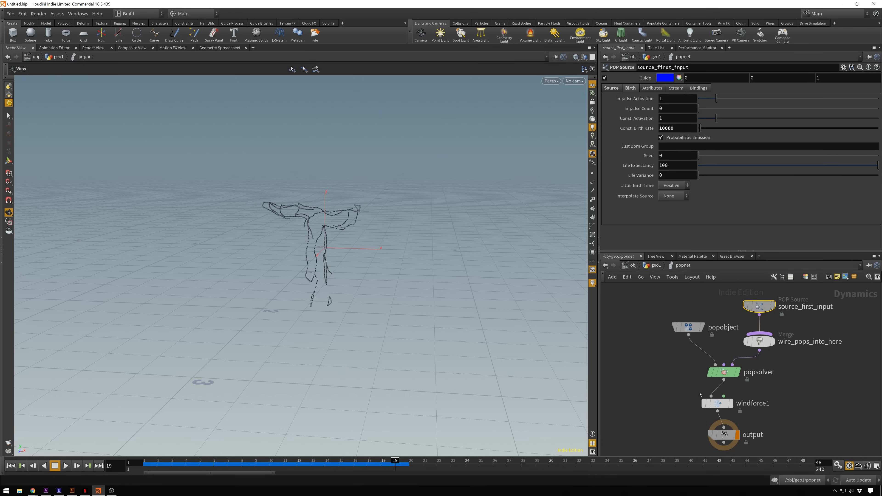
- Raise popsolver's Min Substeps to 5 and Max Substeps to 7, replaying the simulation from frame 1 while adjusting them
left_click(723, 372)
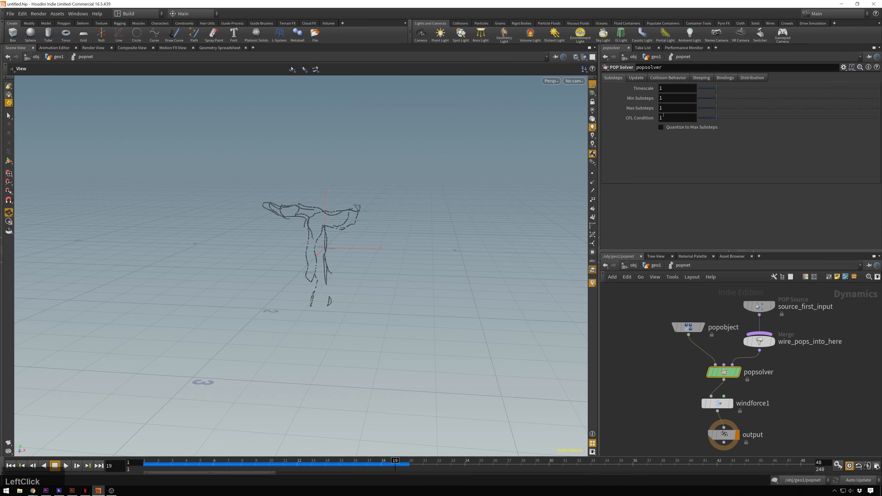
left_click_drag(716, 108, 778, 109)
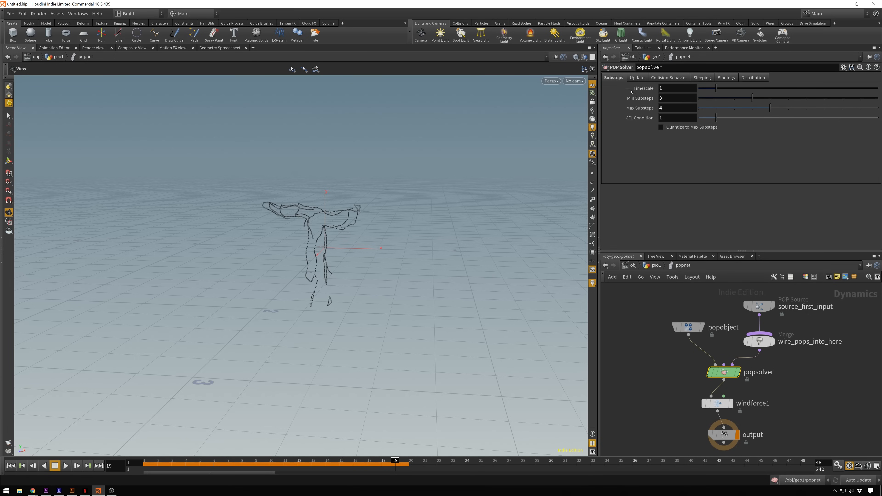
left_click_drag(774, 108, 792, 107)
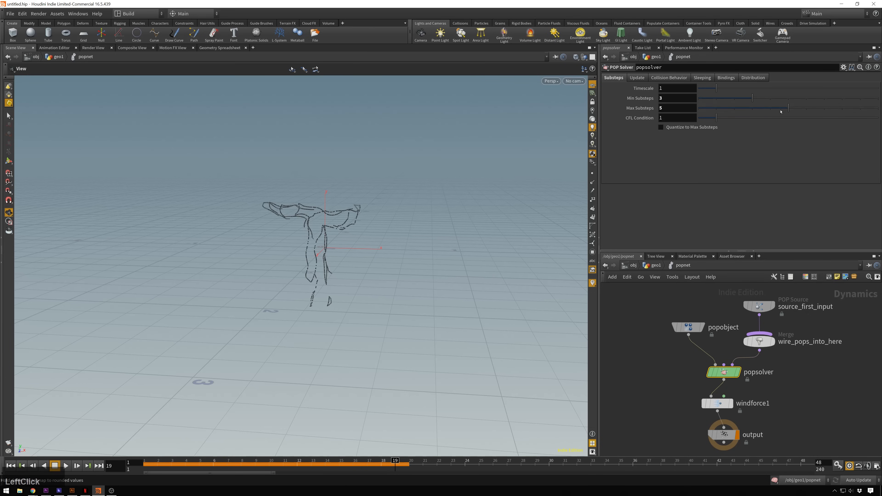
left_click(10, 466)
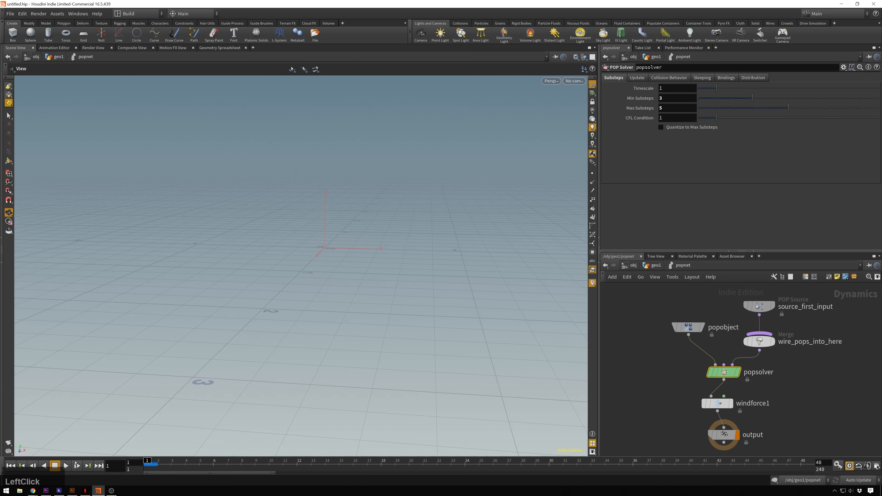
left_click(65, 466)
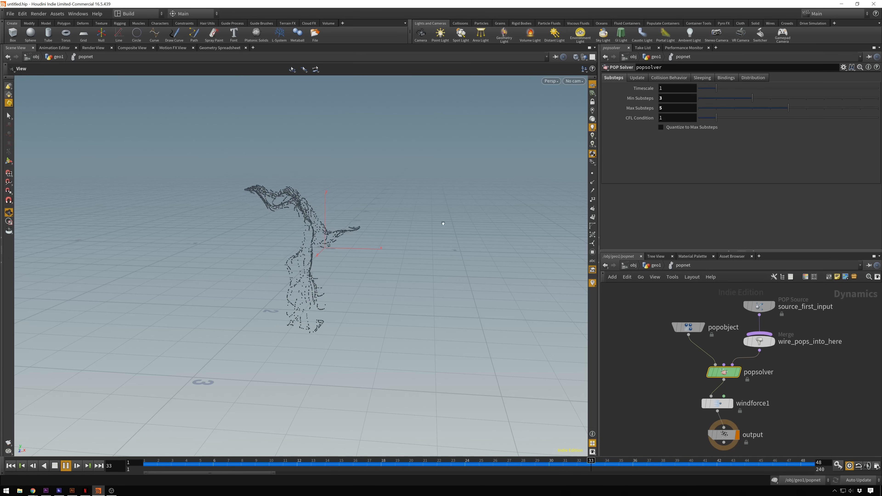
left_click_drag(788, 108, 806, 109)
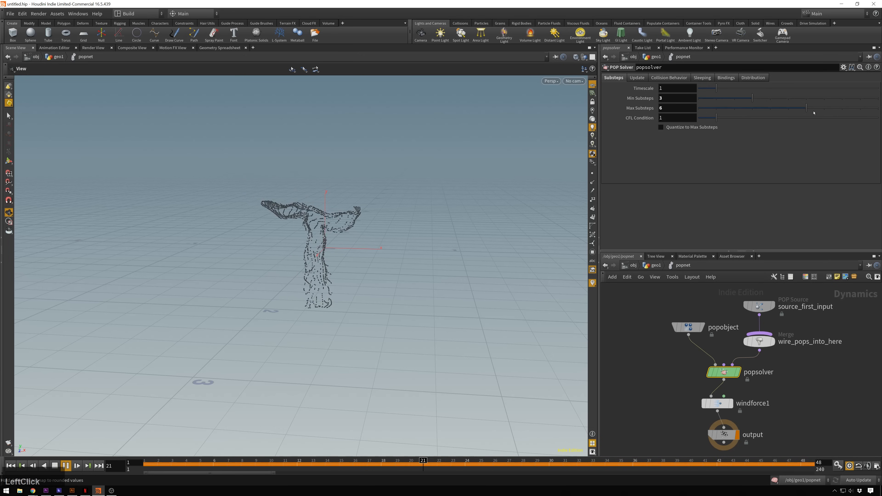
left_click(789, 99)
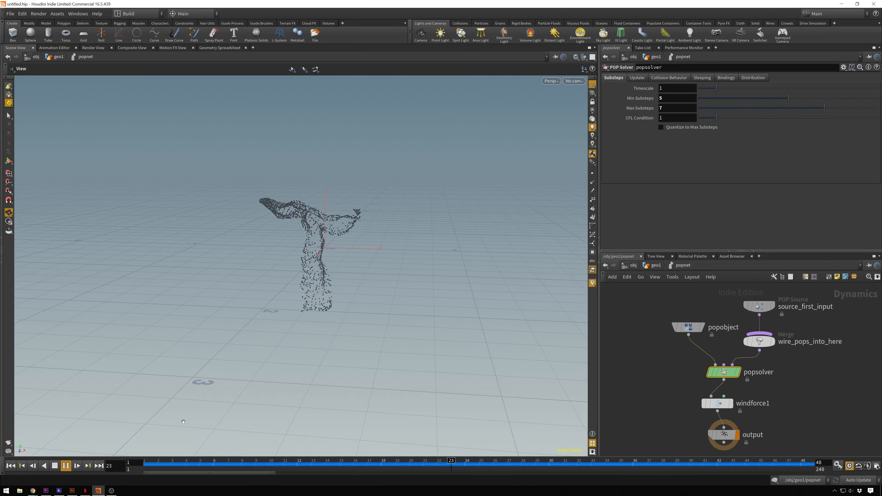
- Set source_first_input's Const. Birth Rate to 30000 and stop playback after checking the denser particles
left_click(759, 306)
left_click(662, 128)
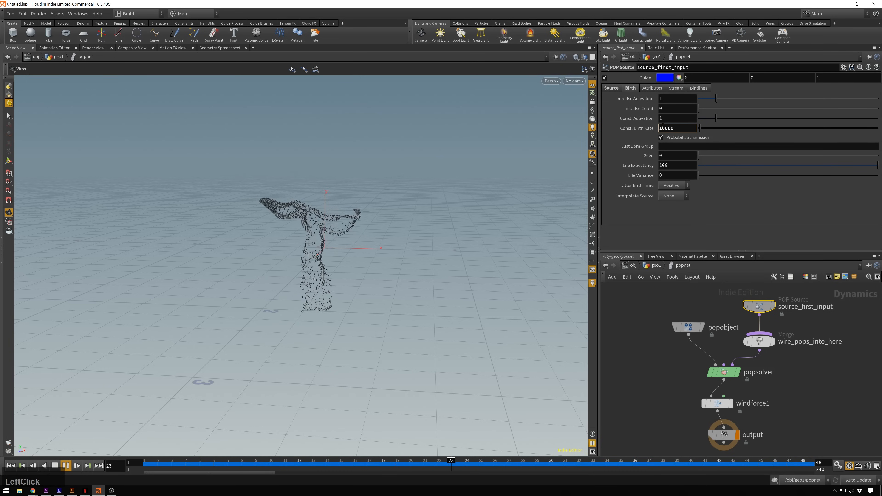
key("BackSpace")
type("3")
key("KP_Enter")
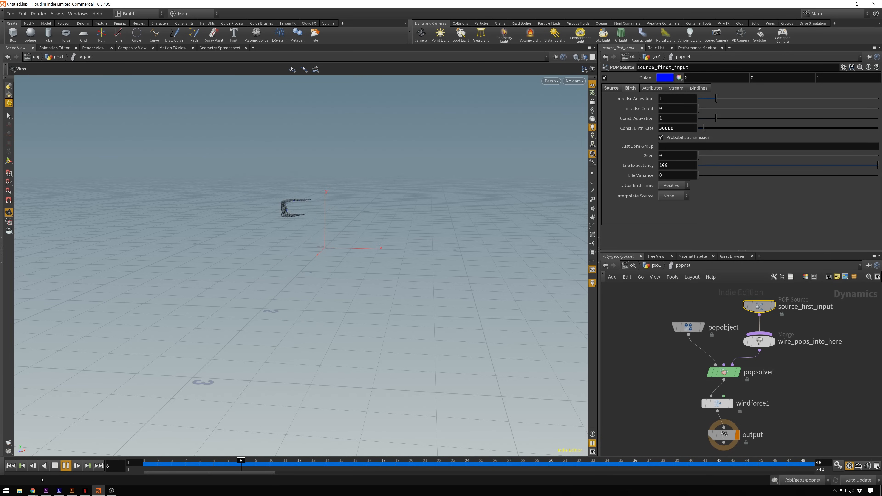
left_click(66, 465)
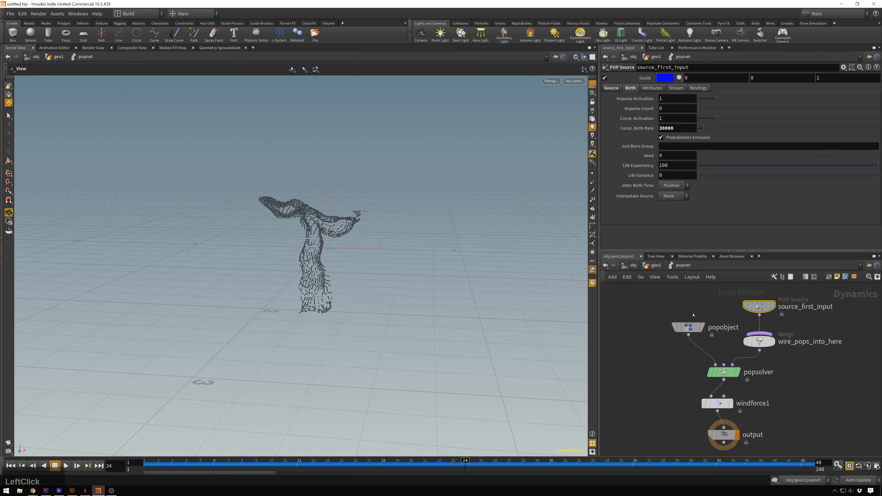
- Move the end keyframes of transform1's Translate channels to frame 45 in geo1
left_click(655, 266)
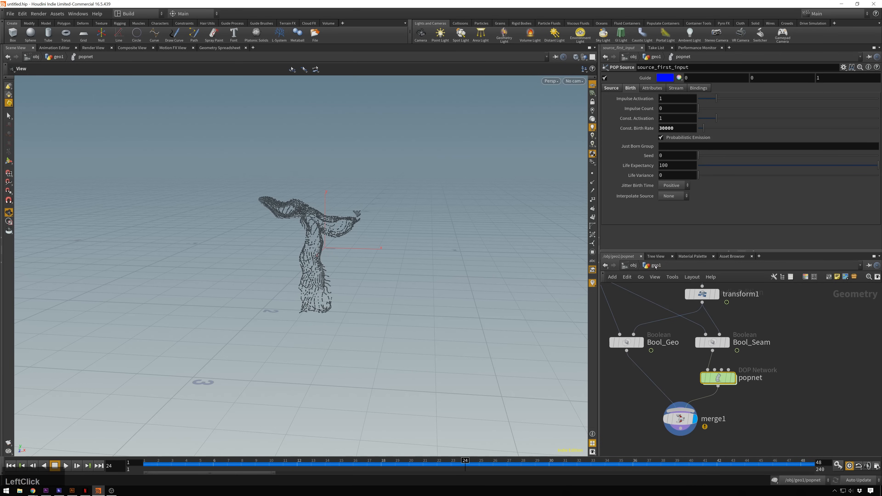
middle_click_drag(664, 331, 718, 397)
scroll(717, 398, "down", 2)
scroll(736, 360, "up", 1)
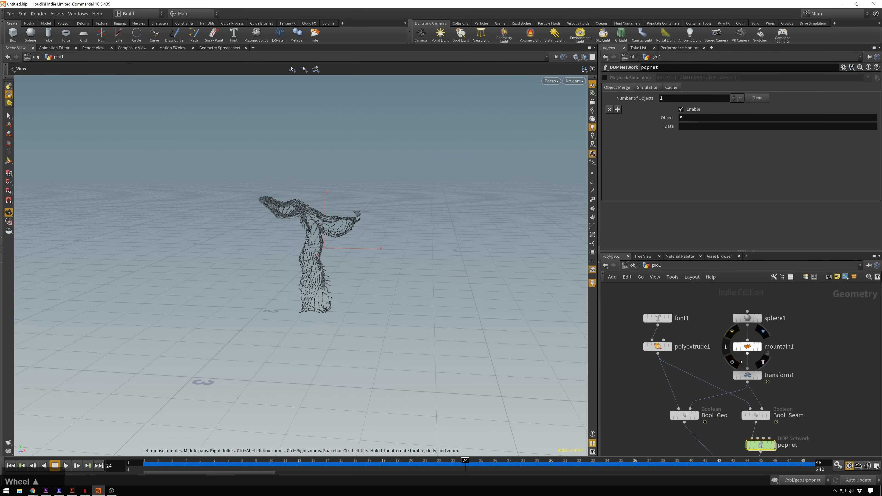
left_click(748, 375)
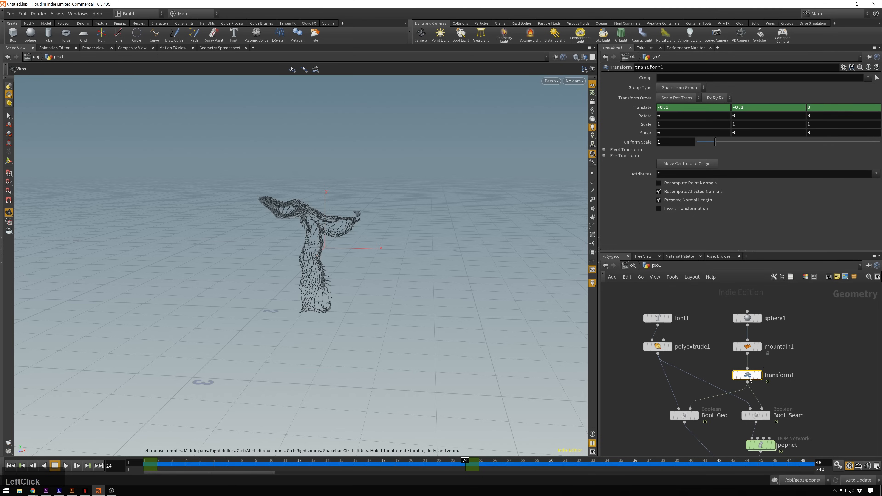
double_click(470, 471)
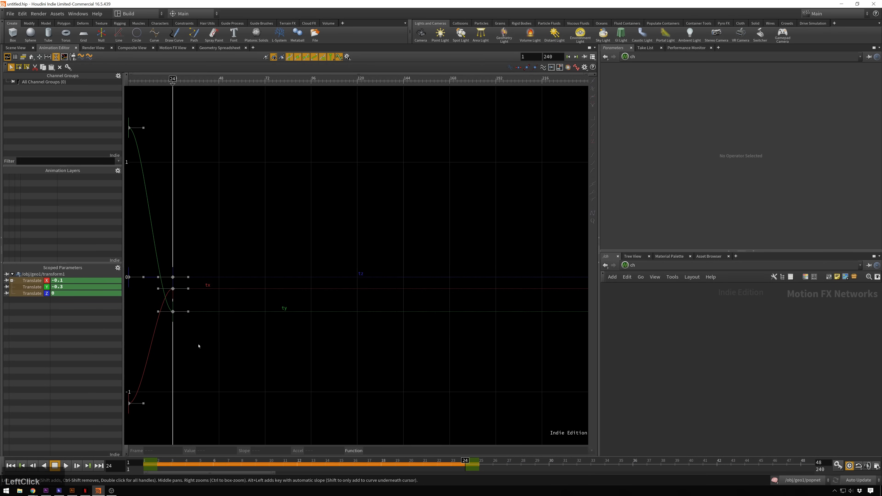
left_click_drag(199, 346, 146, 255)
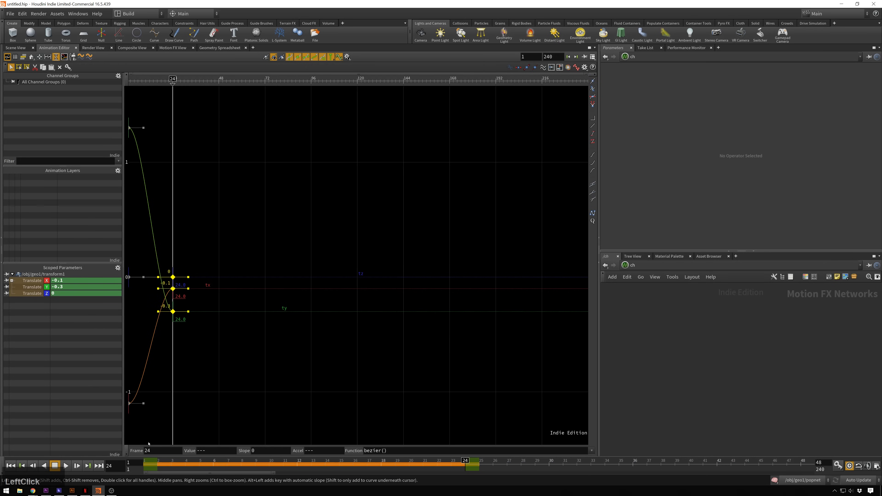
left_click(176, 450)
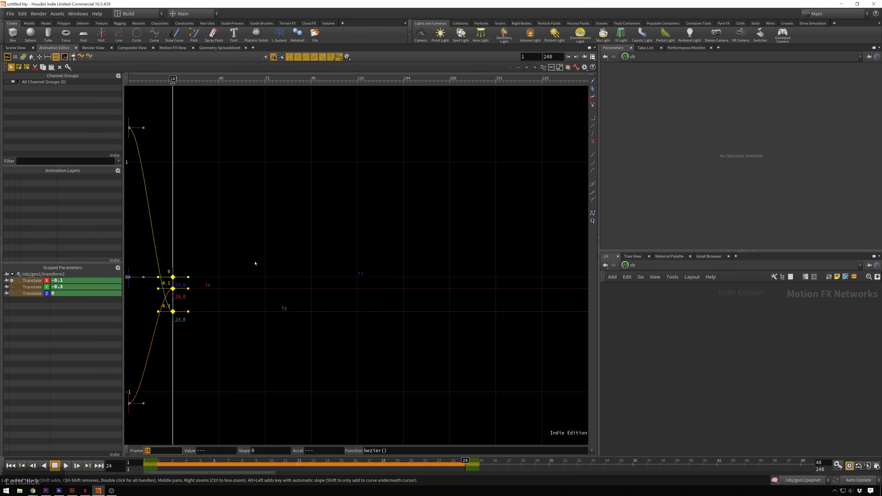
type("45")
key("KP_Enter")
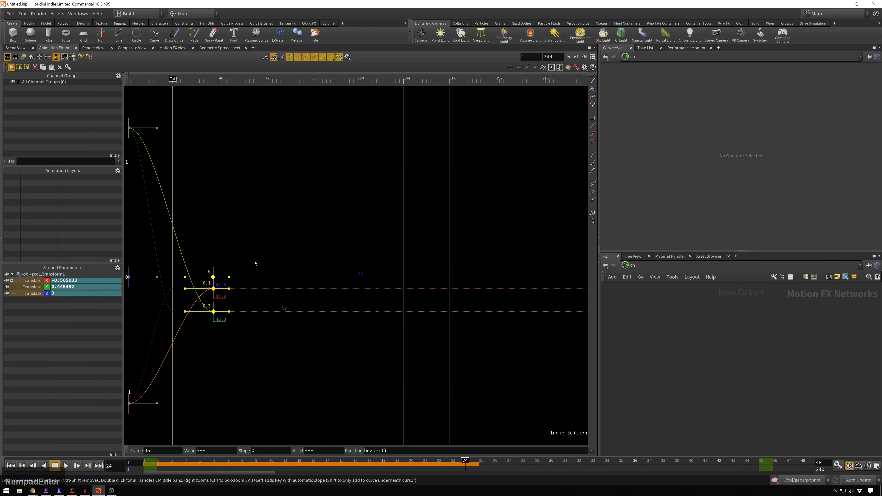
- Replay the simulation from the first frame in the scene view and stop playback after checking the slower cut
left_click(17, 48)
left_click(13, 467)
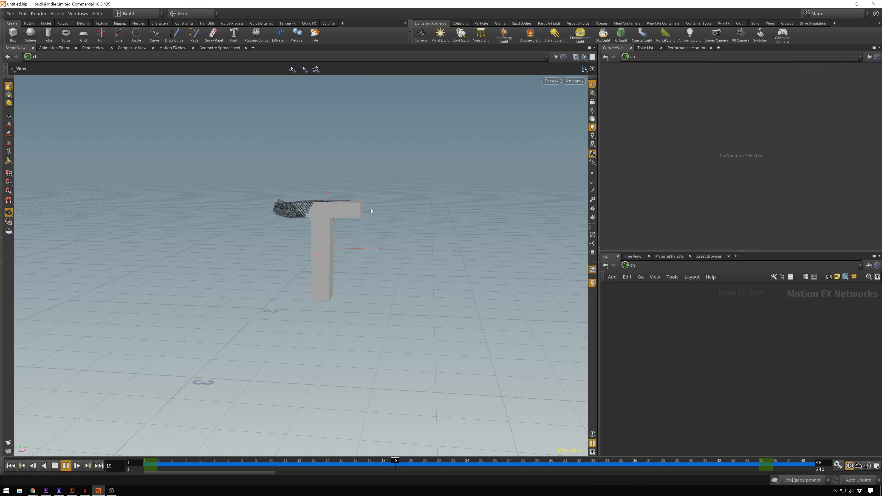
left_click(55, 466)
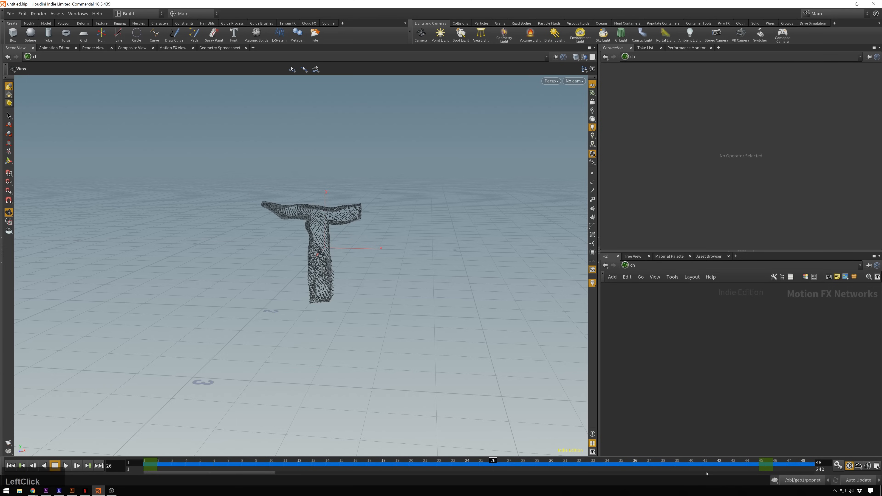
- Go to frame 21 and examine the Boolean cut and seam particles on the T from several angles
left_click(423, 461)
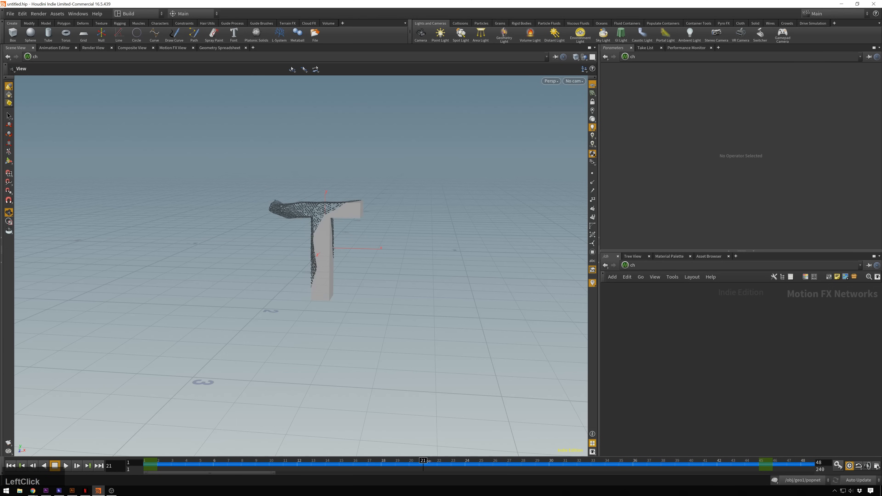
scroll(313, 189, "up", 4)
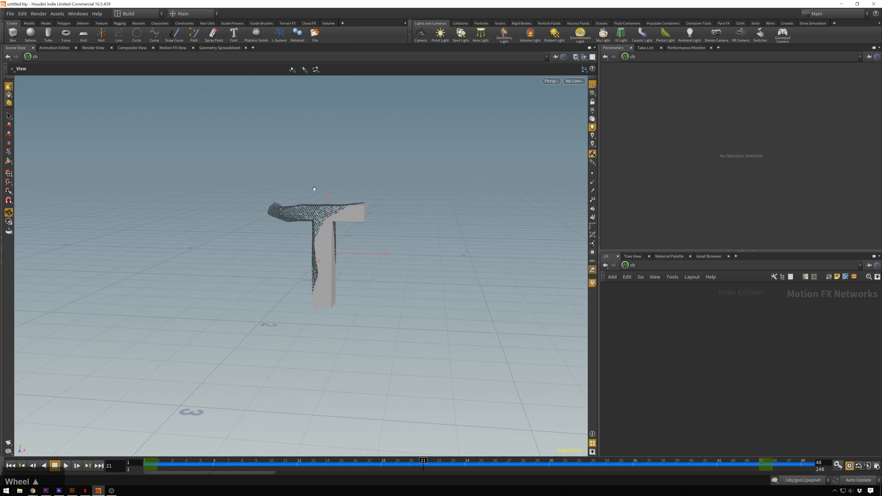
left_click_drag(342, 240, 550, 240, "alt")
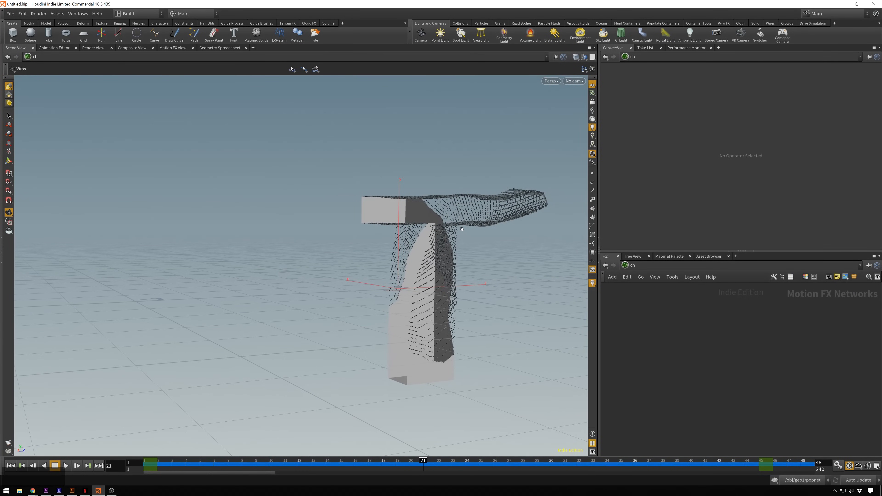
left_click_drag(466, 228, 465, 250, "alt")
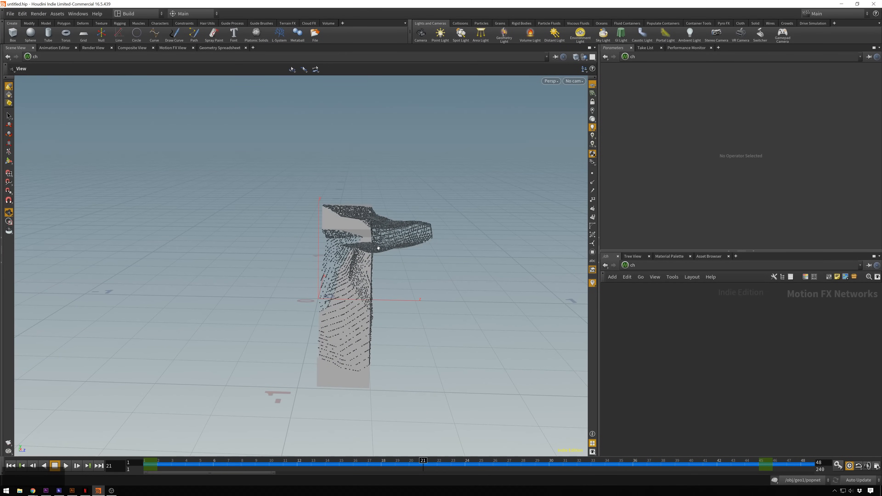
left_click_drag(466, 311, 374, 313, "alt")
left_click_drag(283, 239, 488, 271, "alt")
left_click_drag(276, 228, 274, 274, "alt")
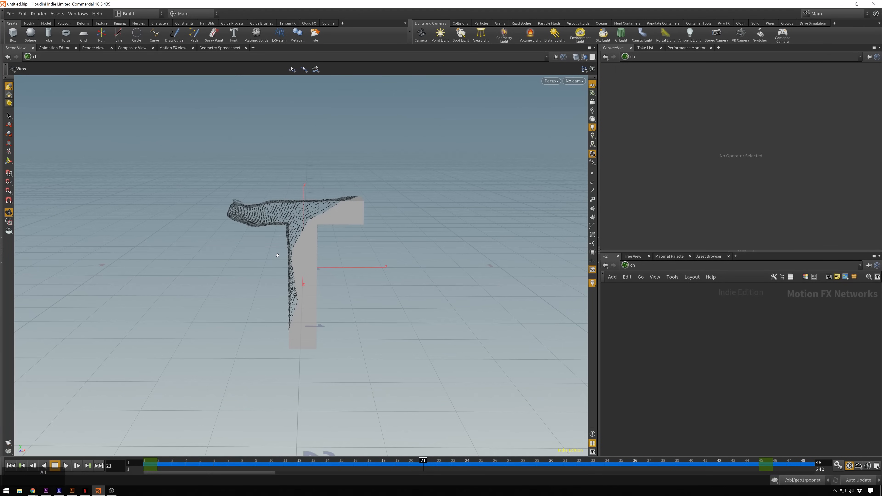
scroll(320, 266, "up", 4)
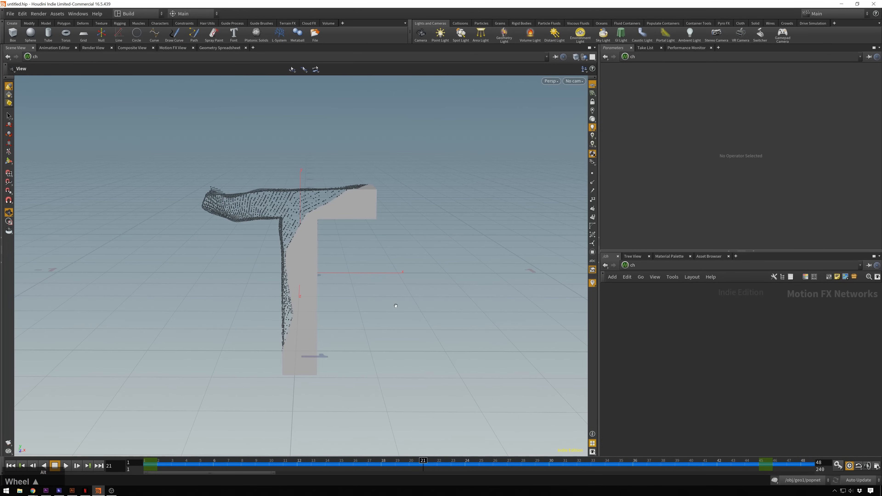
left_click_drag(396, 305, 666, 300, "alt")
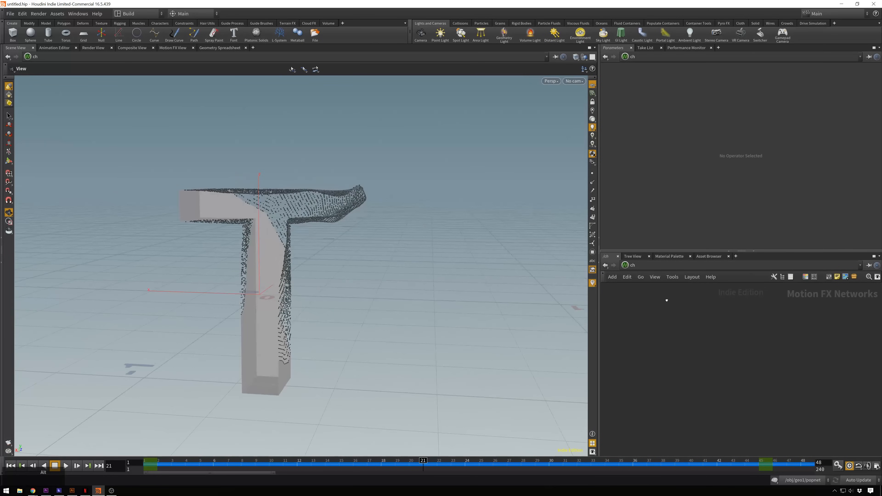
left_click_drag(279, 264, 336, 244, "alt")
- Return to the geo1 network and change font1's text to MOM
left_click(633, 269)
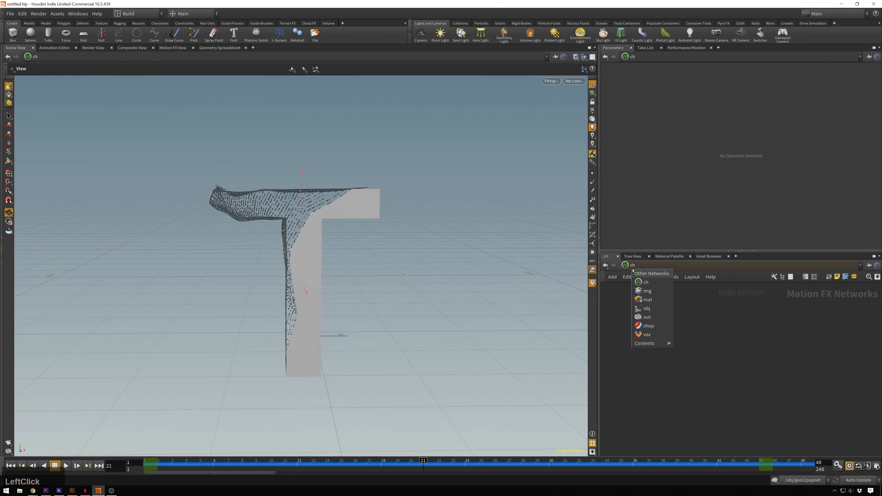
left_click(649, 315)
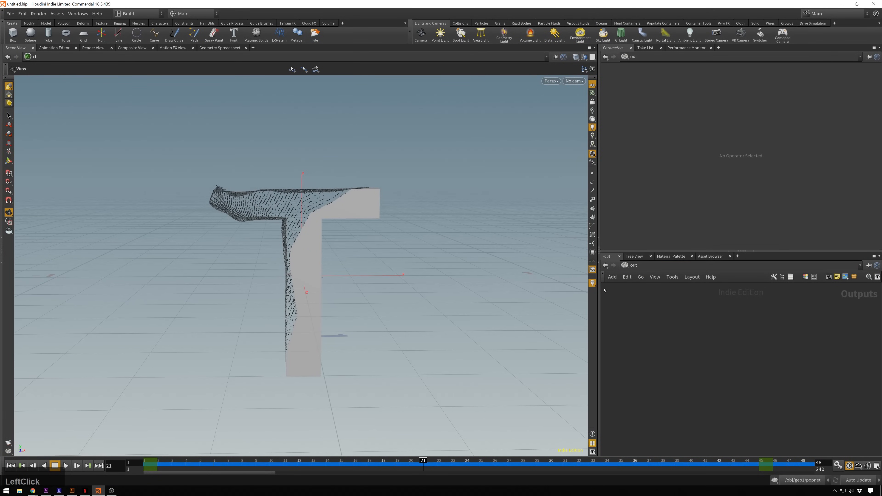
left_click(625, 266)
left_click(635, 309)
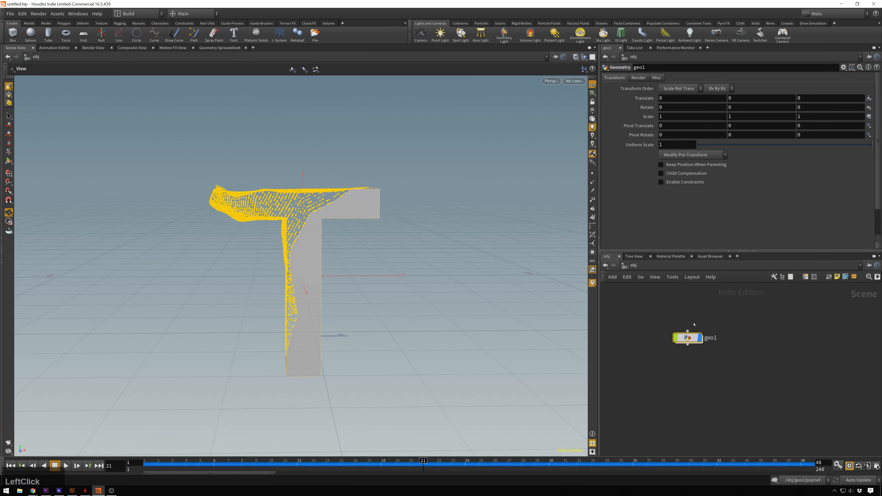
double_click(689, 335)
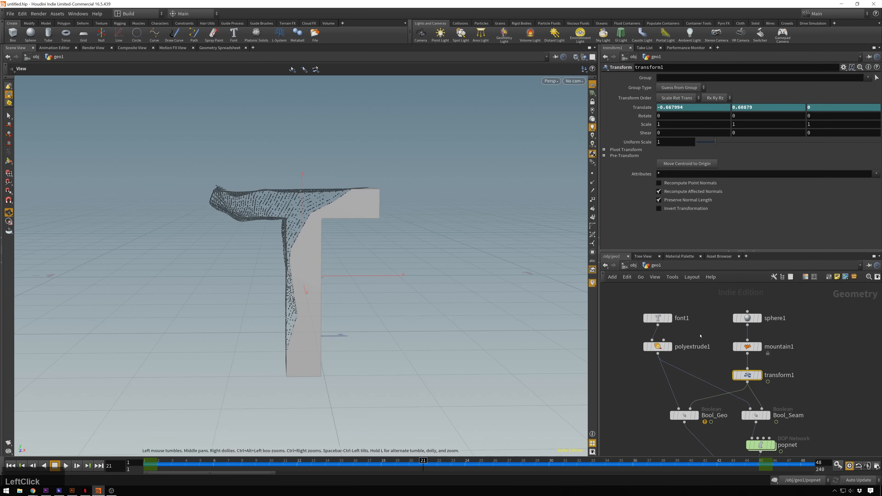
left_click(665, 322)
left_click(632, 83)
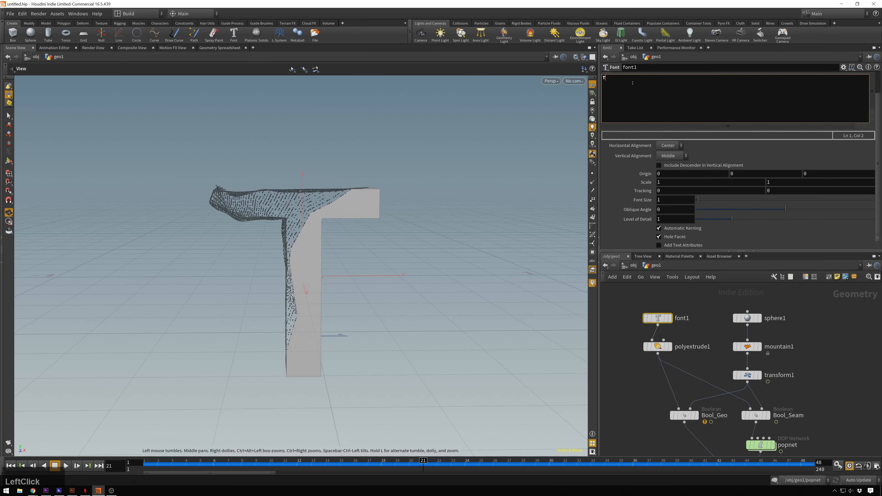
key("BackSpace")
type("MOM")
key("Return")
left_click(782, 451)
scroll(359, 393, "down", 6)
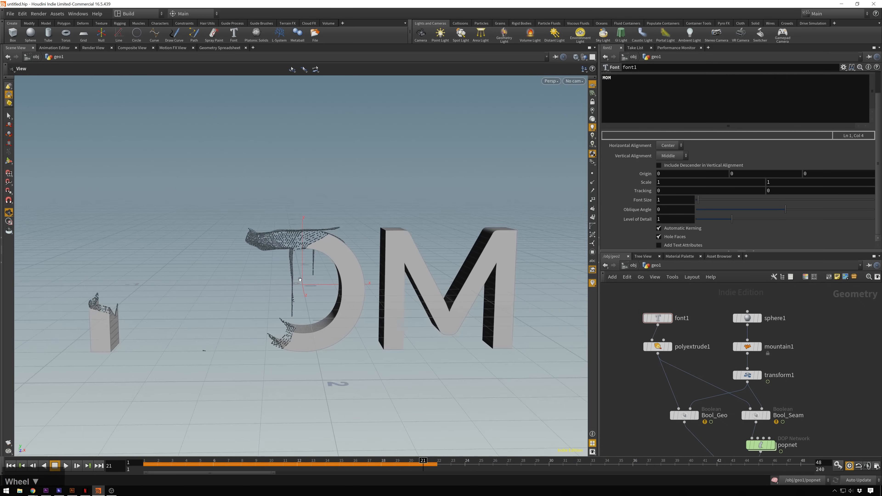
- Replay the simulation on the MOM text from the first frame and stop playback after checking it
left_click_drag(425, 461, 53, 459)
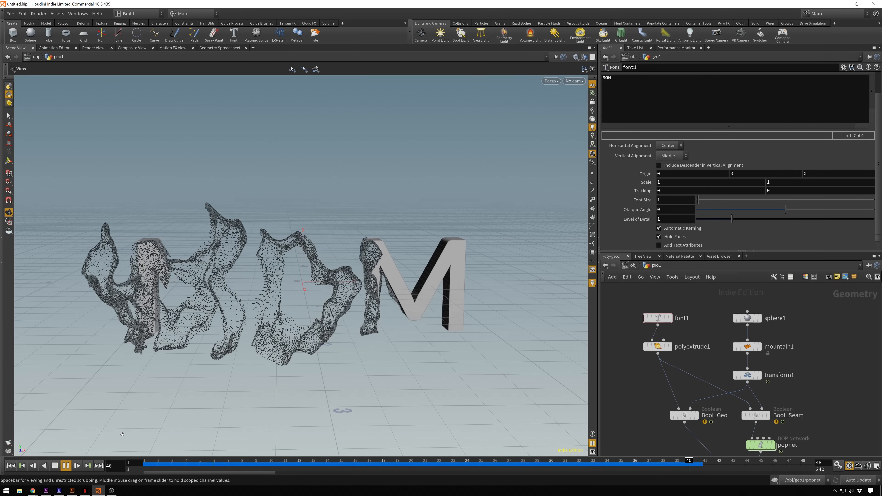
left_click(65, 465)
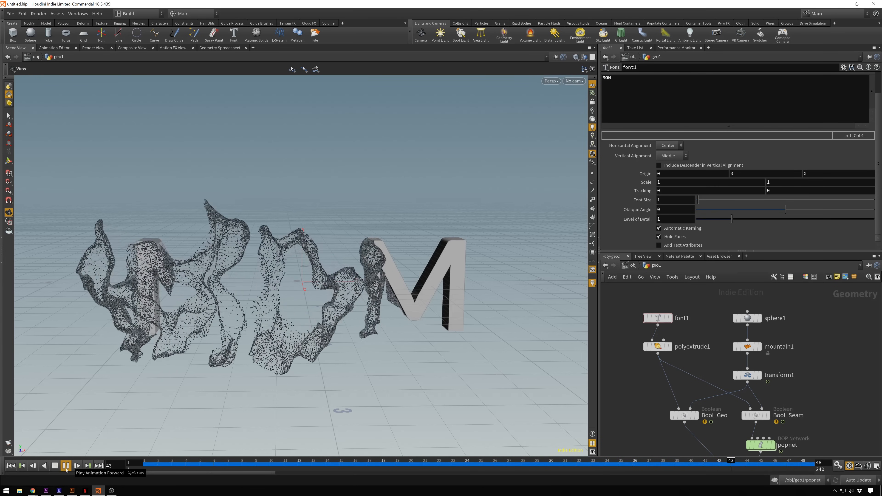
left_click(66, 466)
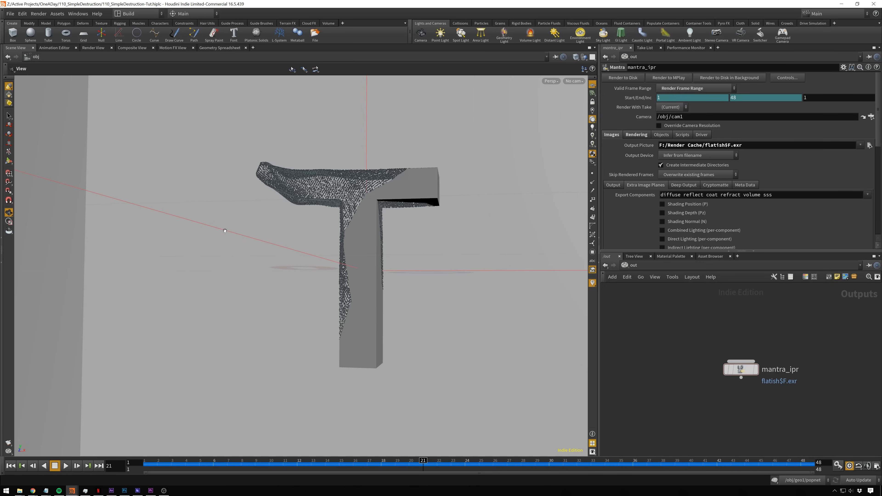
- Open geo1's network in the finished scene and show polyextrude1's parameters
left_click(623, 267)
left_click(641, 308)
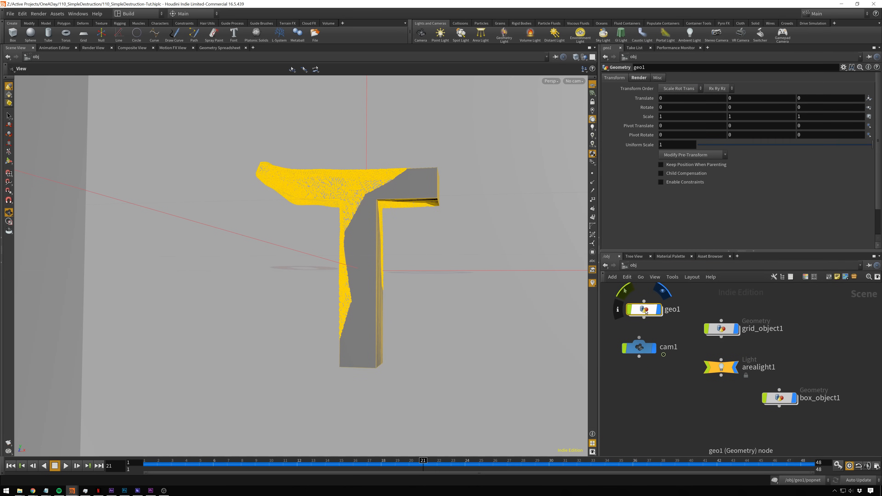
double_click(645, 311)
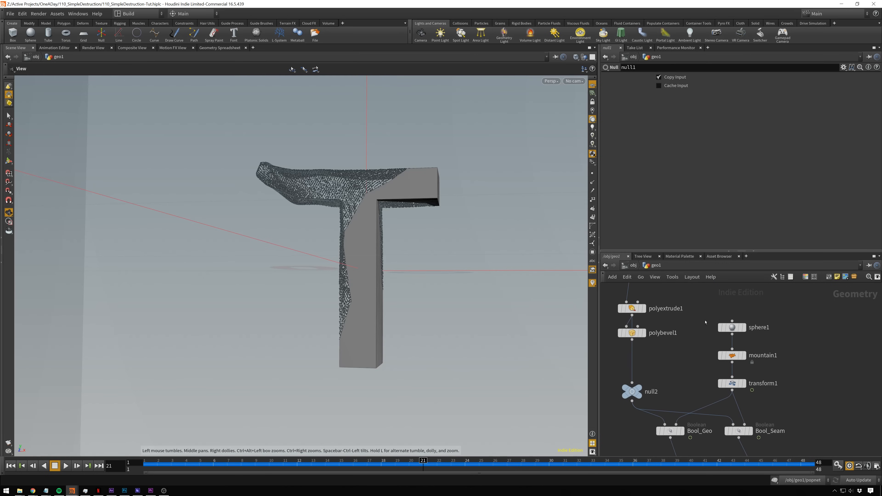
middle_click_drag(754, 394, 798, 387)
middle_click_drag(723, 310, 722, 332)
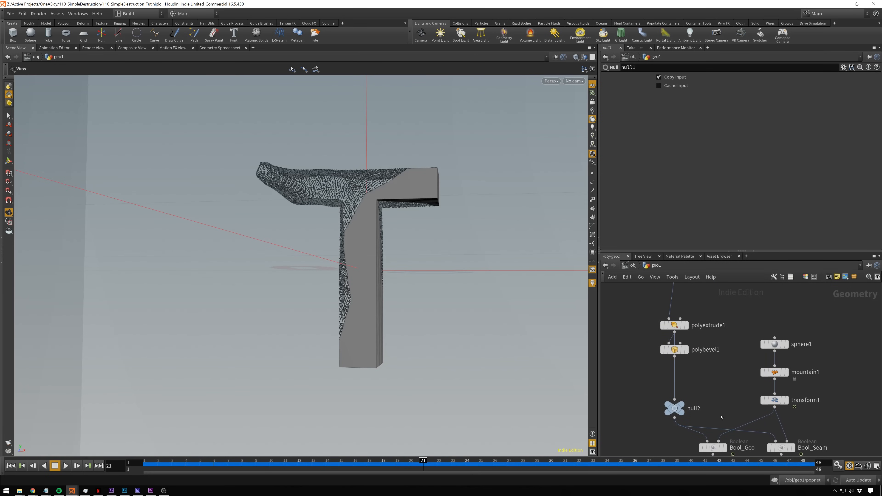
middle_click_drag(738, 384, 713, 440)
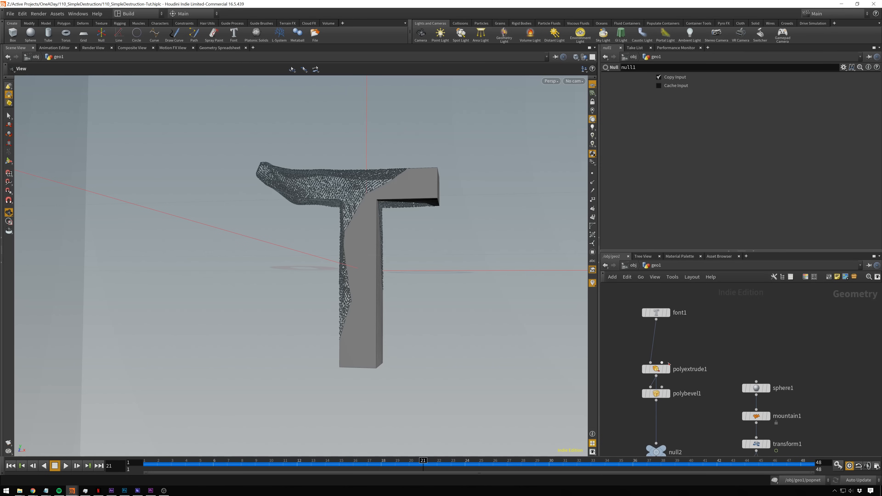
left_click(663, 368)
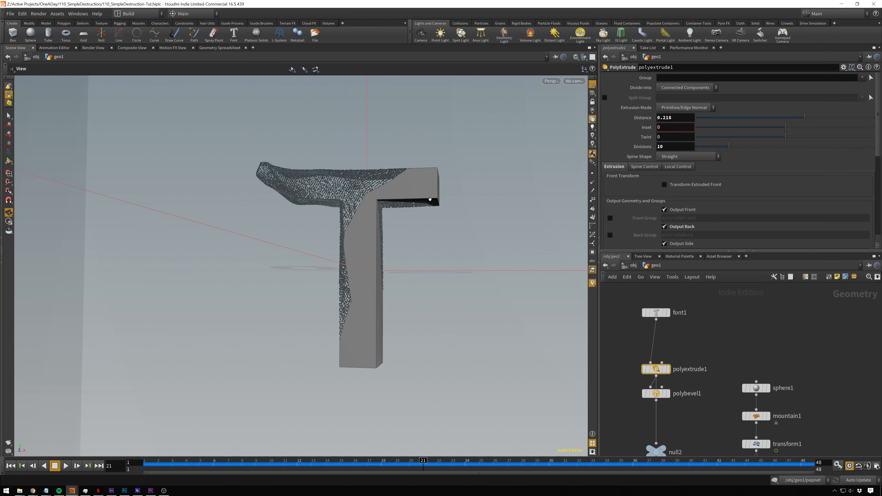
- Set the view to the perspective viewport and examine the extrusion divisions along the side of the T
left_click(554, 81)
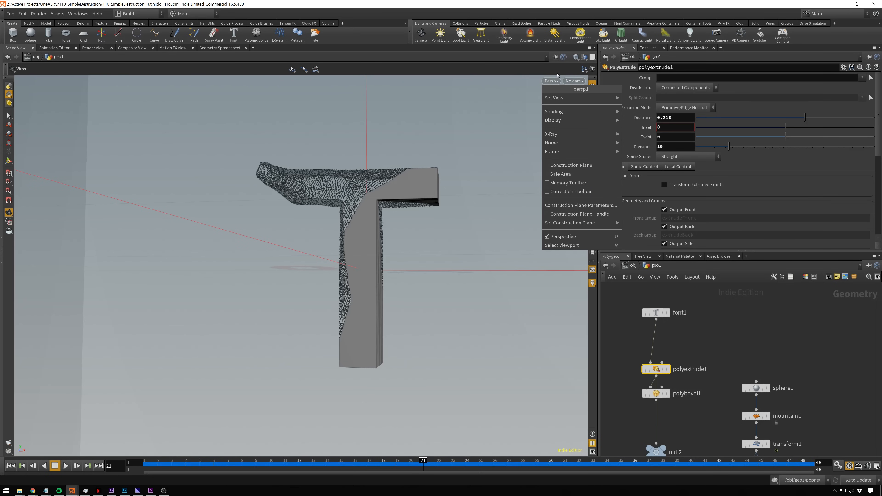
mouse_move(591, 97)
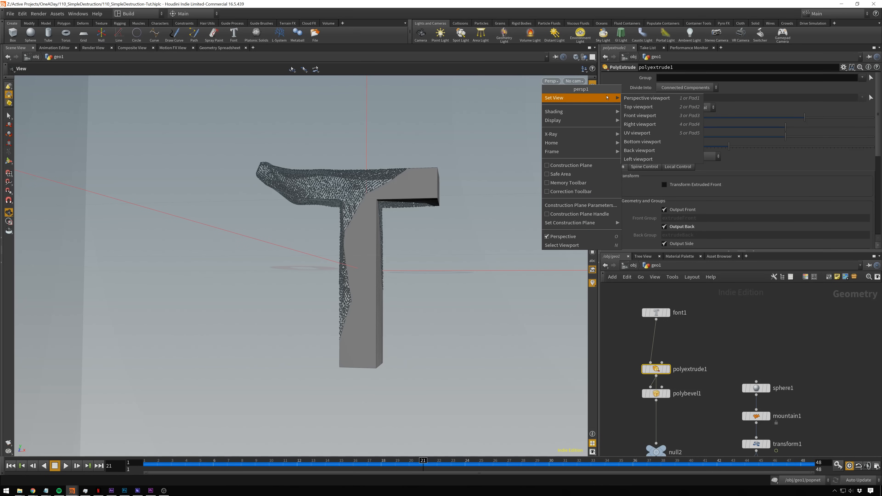
left_click(646, 99)
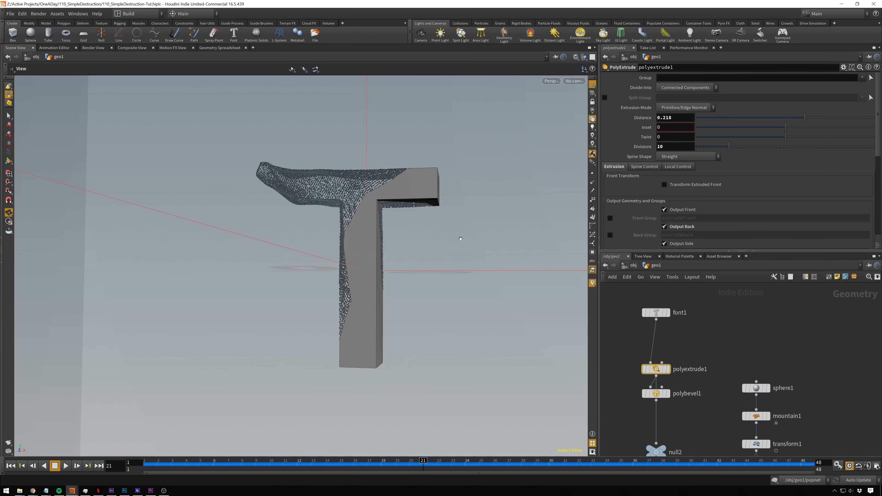
middle_click_drag(432, 235, 404, 230)
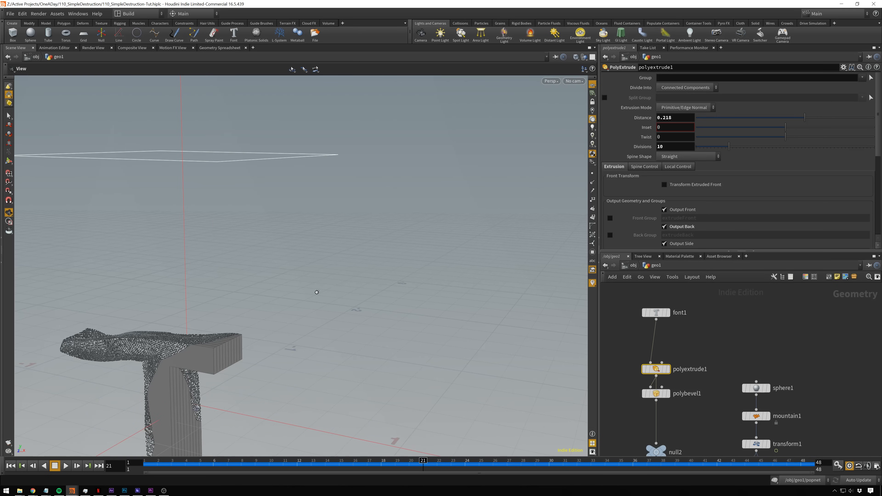
left_click_drag(245, 341, 310, 392)
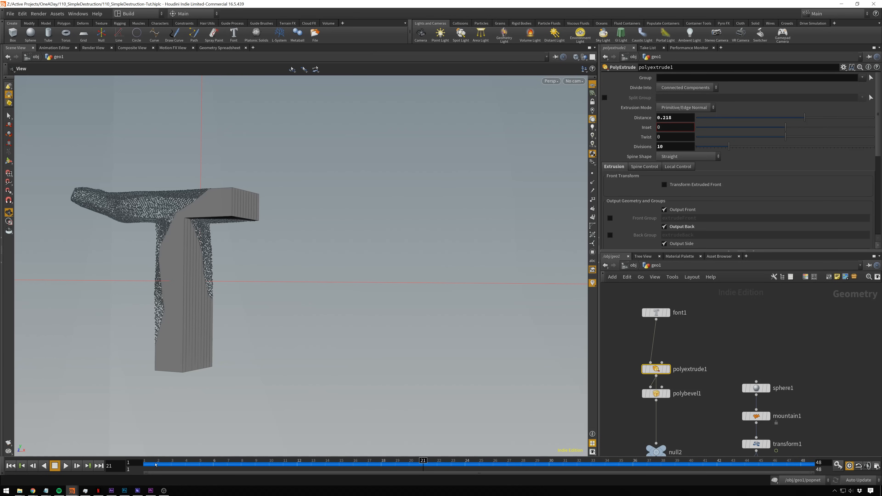
- Return to frame 1, check polyextrude1's Output Back option on the T, and move to frame 23
left_click(155, 465)
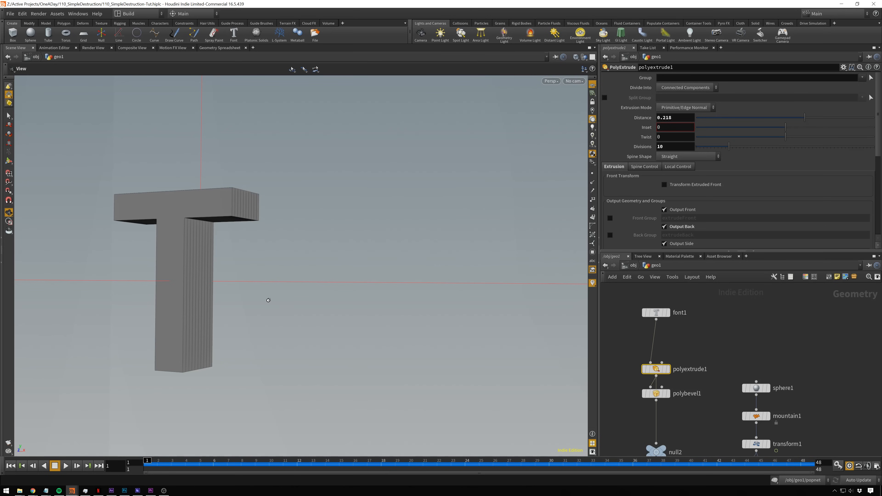
left_click_drag(269, 300, 411, 276)
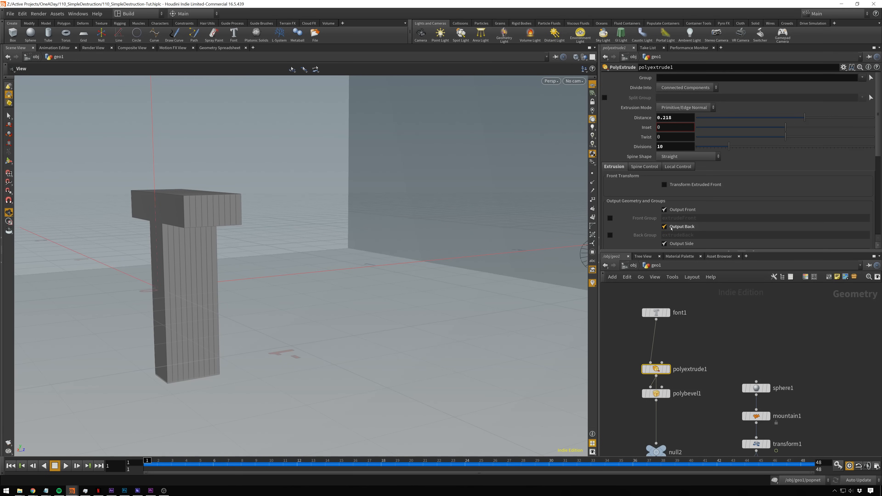
left_click(665, 227)
left_click(664, 227)
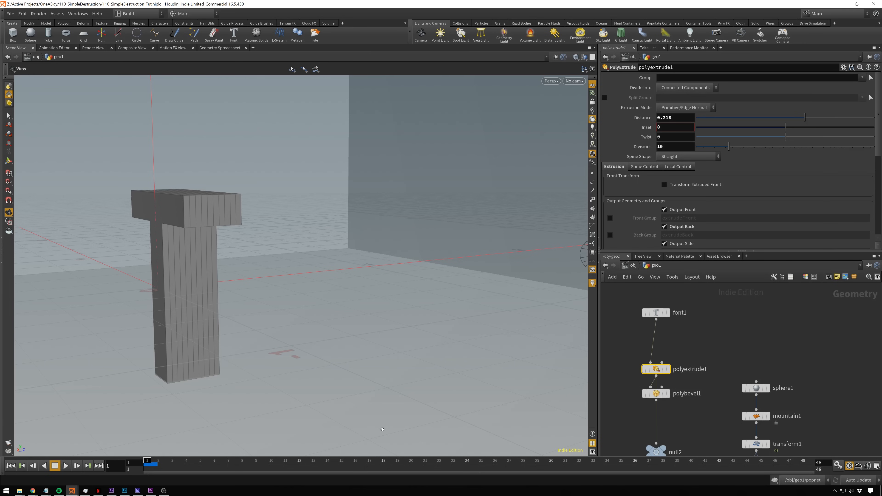
left_click(448, 465)
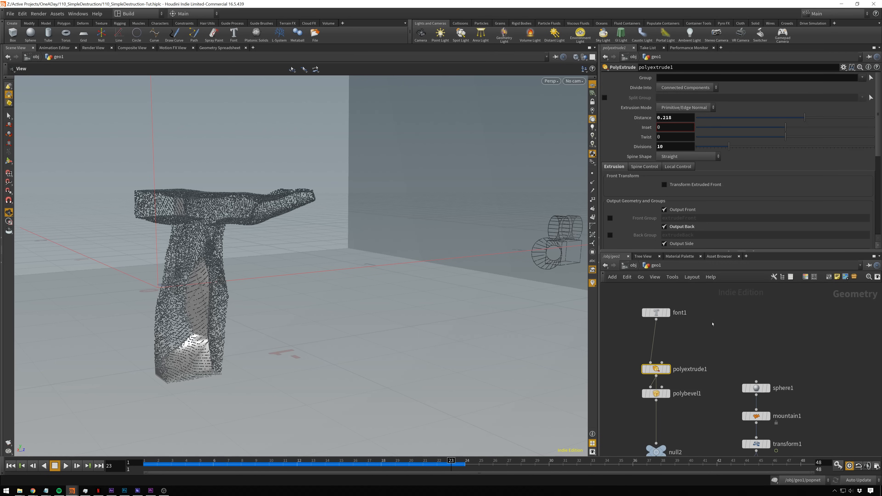
- Locate pointwrangle1 below popnet in geo1's network and show its VEXpression
scroll(712, 381, "down", 3)
scroll(712, 375, "up", 2)
middle_click_drag(709, 411, 686, 321)
middle_click_drag(688, 382, 651, 309)
scroll(650, 309, "up", 1)
middle_click_drag(716, 379, 699, 328)
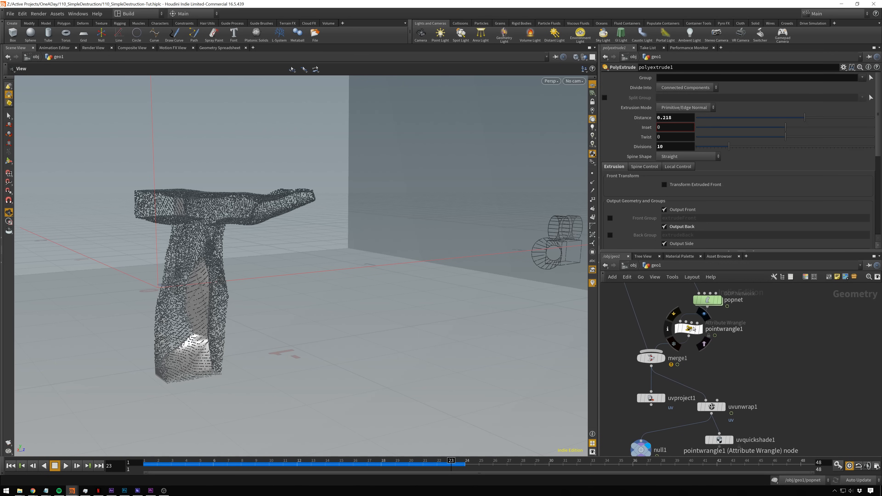
double_click(689, 329)
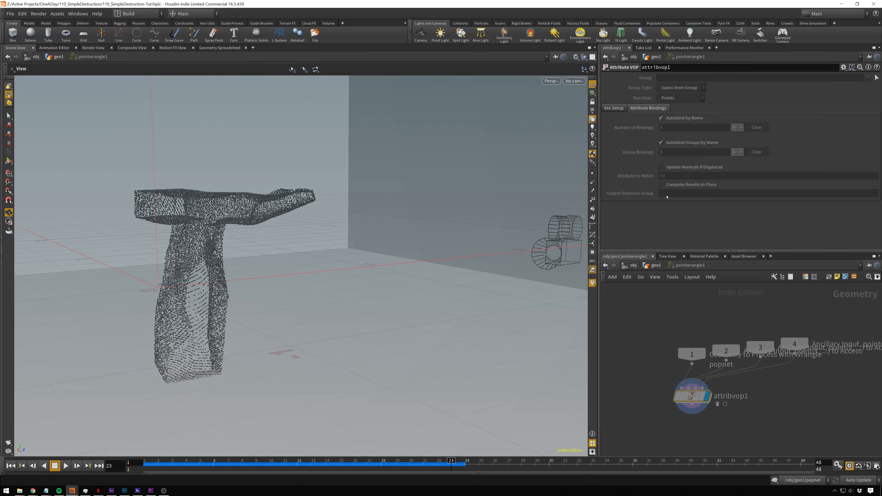
left_click(653, 267)
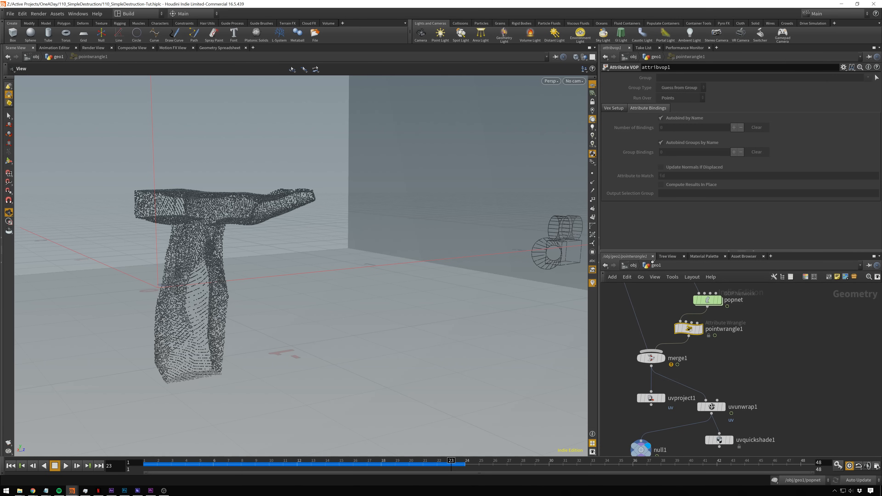
left_click(711, 406)
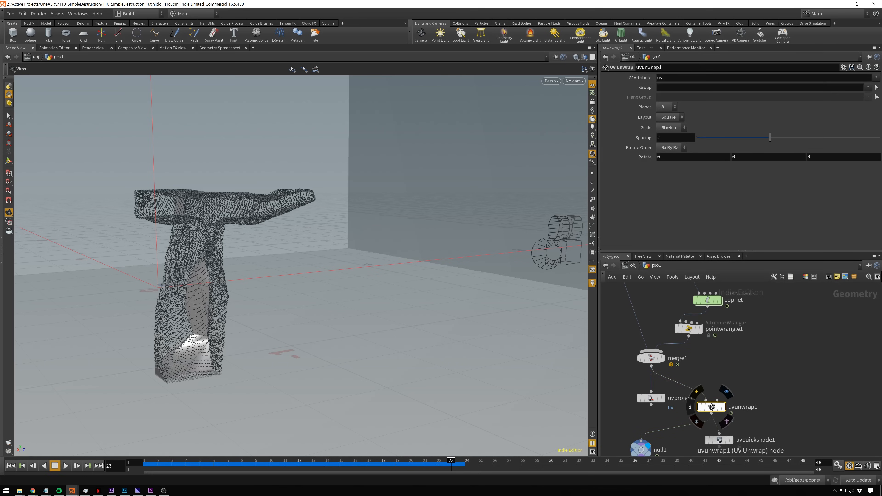
left_click(691, 333)
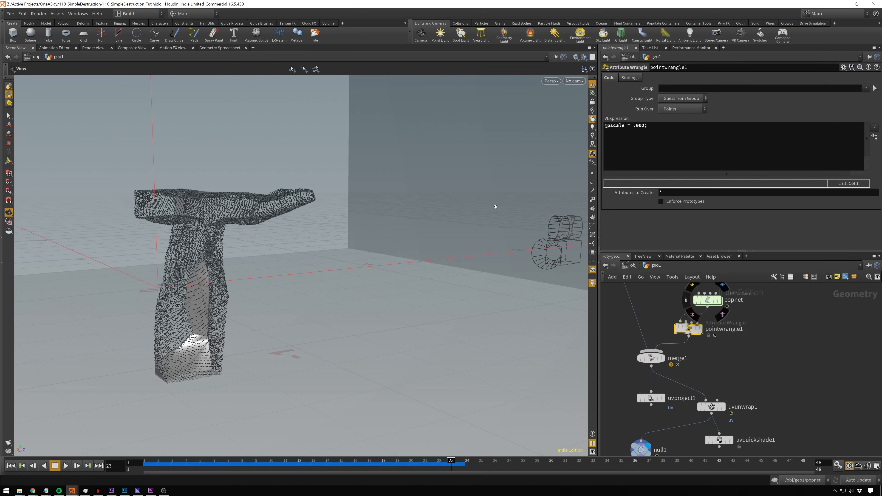
- Go up to the object level and select box_object1 to examine the room around the text
middle_click_drag(737, 439, 756, 397)
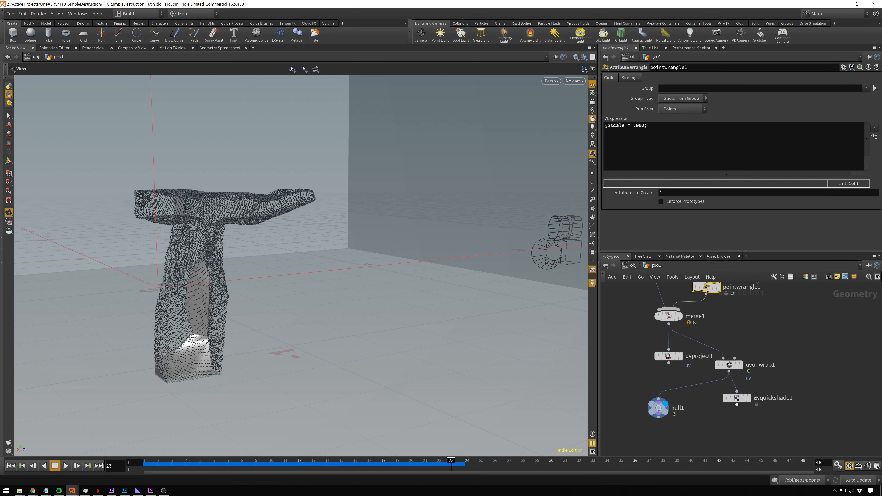
left_click(635, 265)
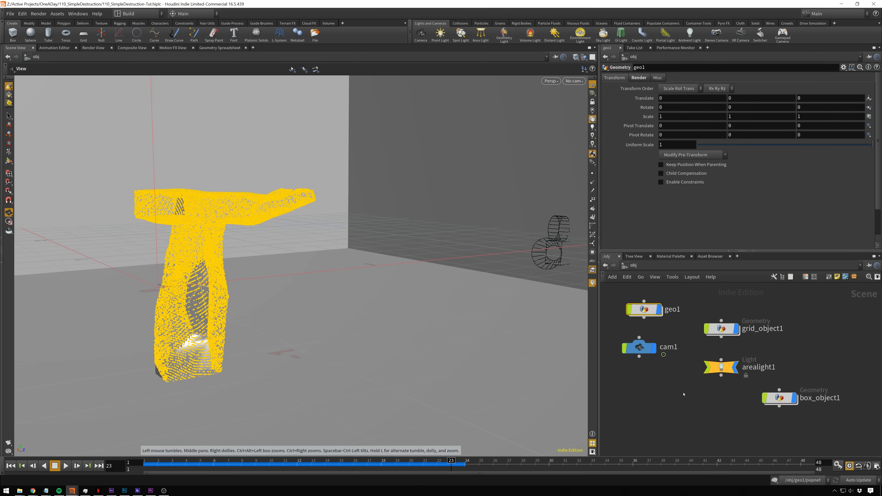
left_click(779, 398)
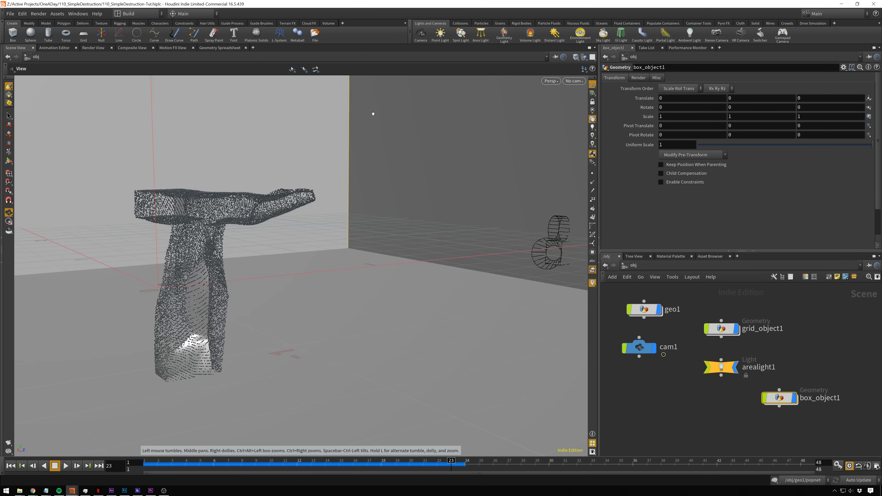
middle_click_drag(691, 333, 708, 358)
right_click_drag(330, 163, 296, 163)
scroll(297, 156, "up", 2)
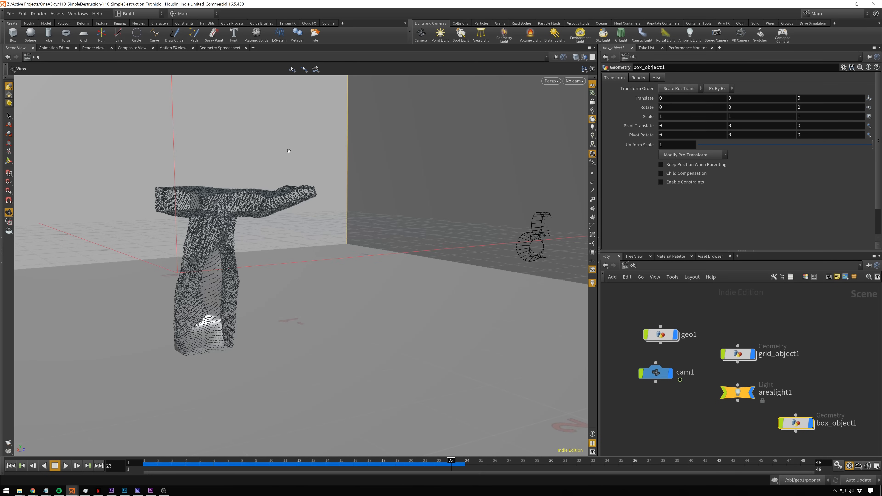
- Examine the area light above the text and the surrounding box, ending at frame 29 of the simulation
middle_click_drag(282, 140, 304, 211)
left_click_drag(304, 211, 261, 153)
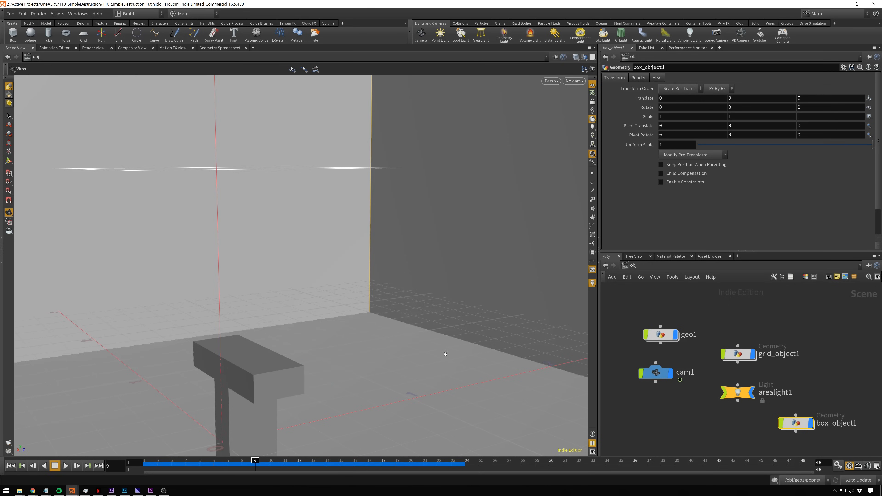
left_click_drag(474, 333, 485, 407)
middle_click_drag(484, 406, 406, 402)
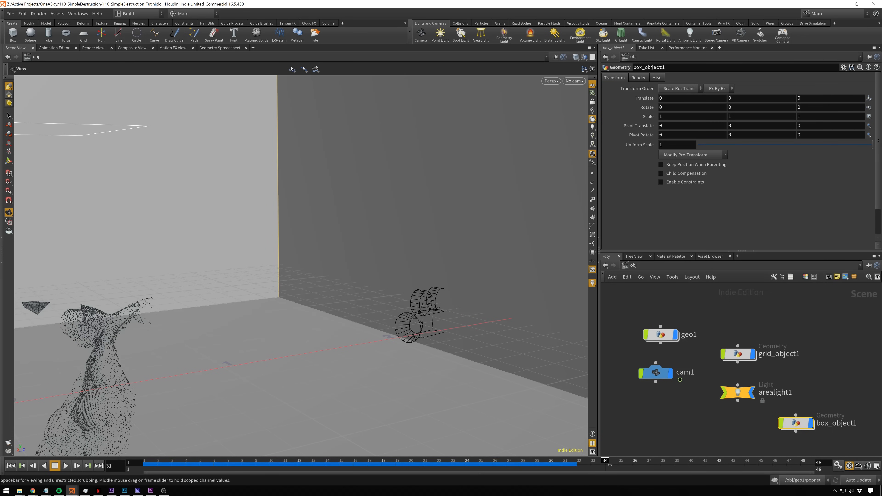
left_click_drag(610, 465, 529, 456)
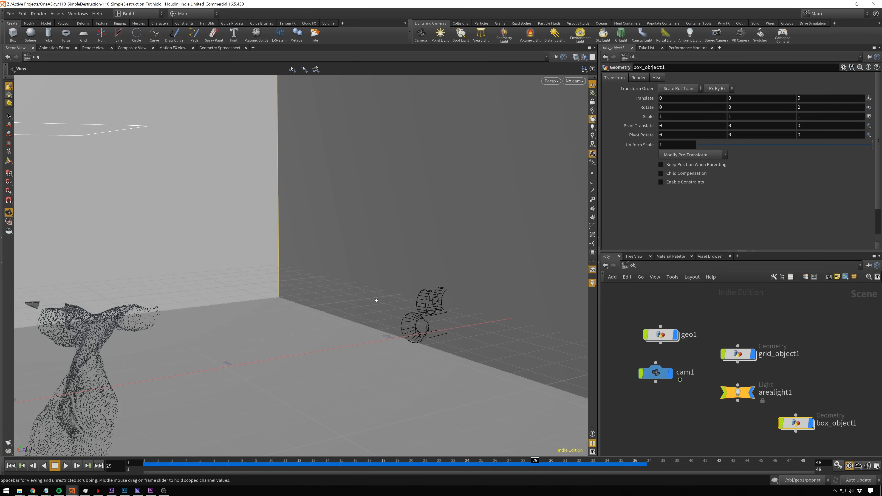
- Switch to the mat network and review principledshader2's parameters
mouse_move(673, 334)
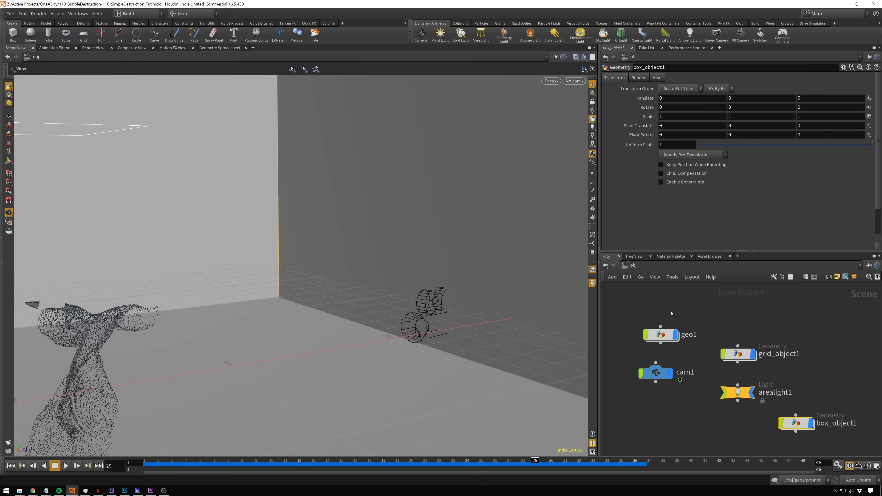
left_click(633, 265)
left_click(645, 302)
scroll(757, 339, "up", 3)
scroll(754, 336, "down", 2)
left_click_drag(751, 312, 747, 323)
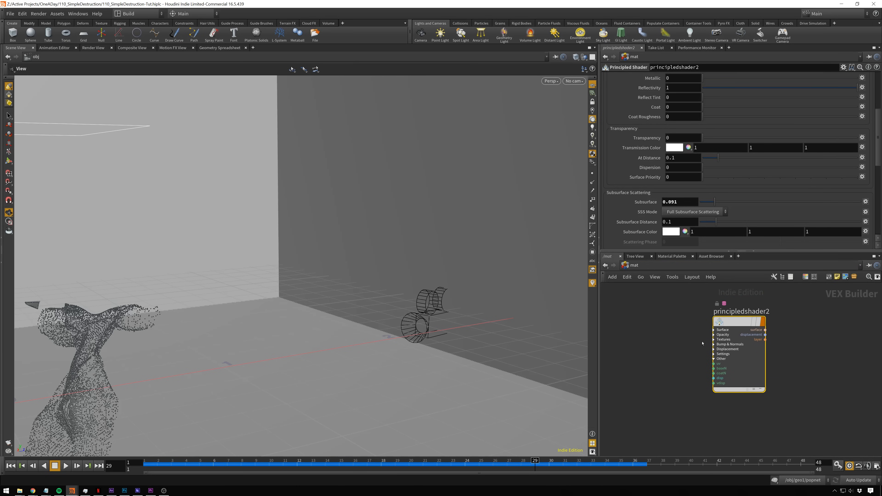
- Switch to the out network and review mantra_ipr's image output, deep output and extra image plane settings
left_click(634, 265)
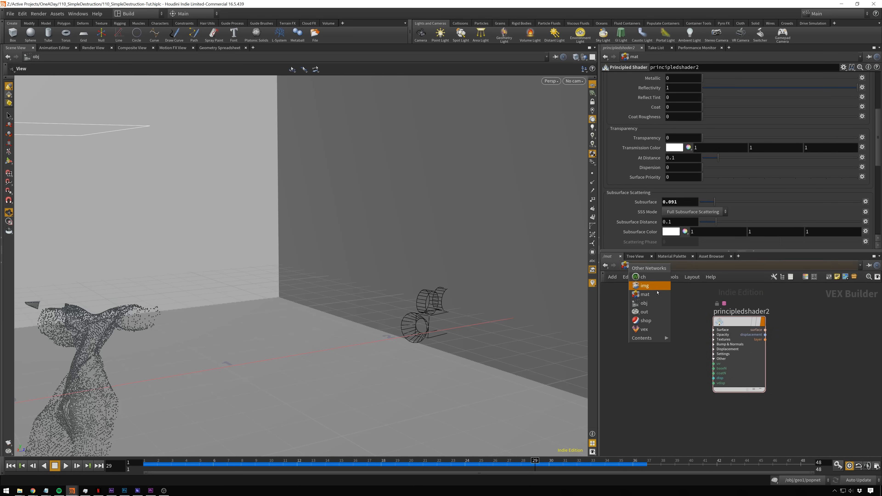
left_click(646, 309)
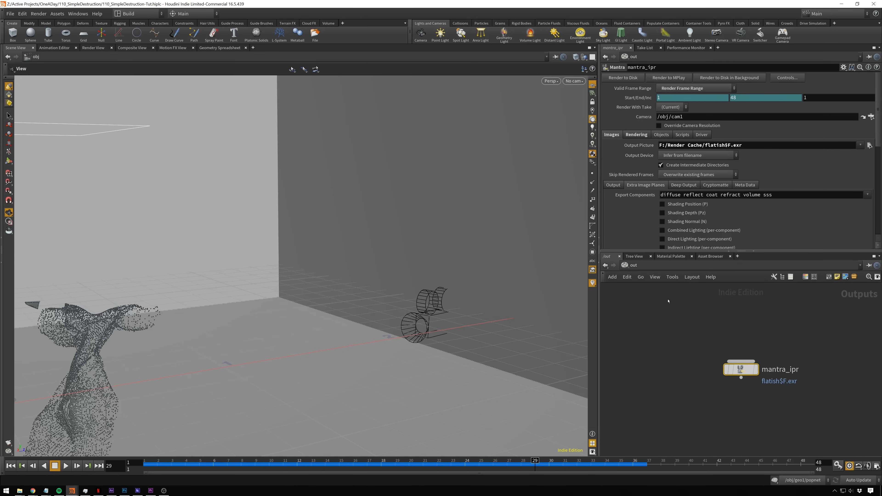
left_click(614, 185)
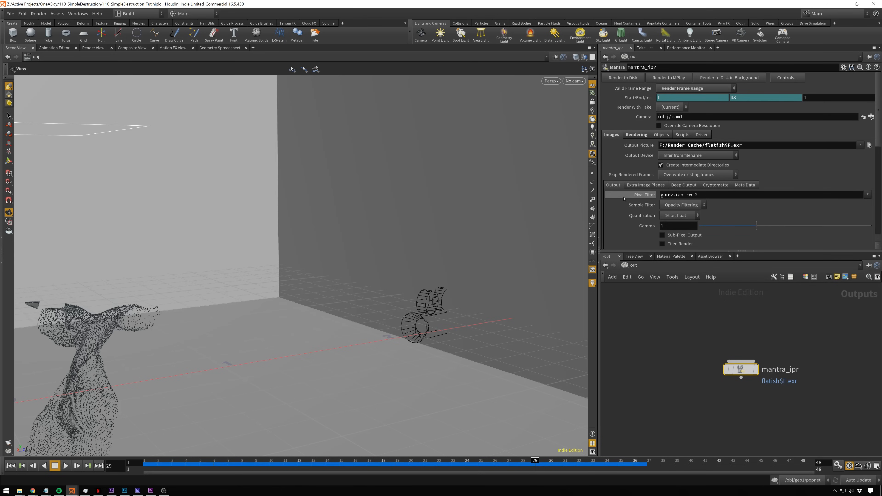
scroll(642, 195, "down", 1)
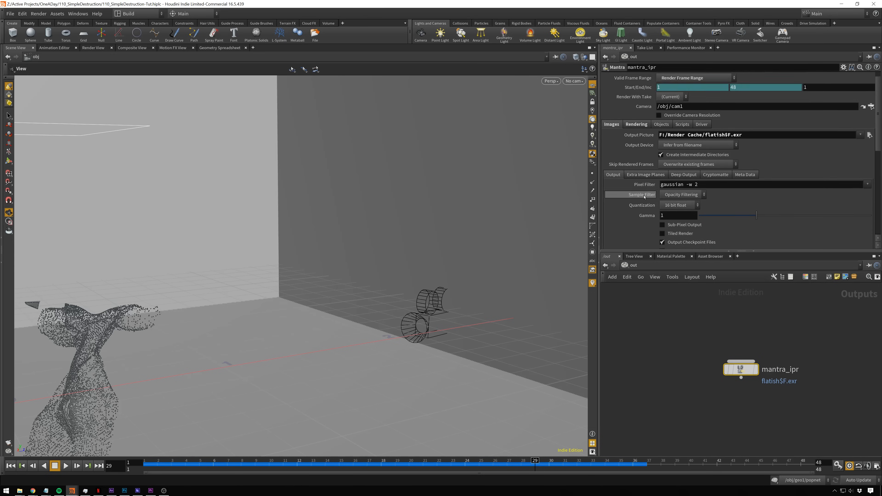
left_click(686, 175)
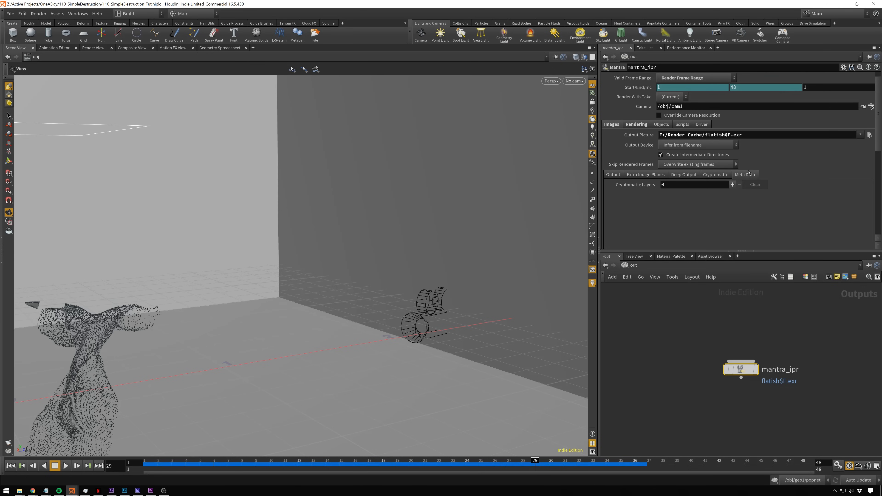
left_click(630, 175)
- Examine mantra_ipr's rendering samples, noise level and ray limits, and return to the mat network
left_click(644, 127)
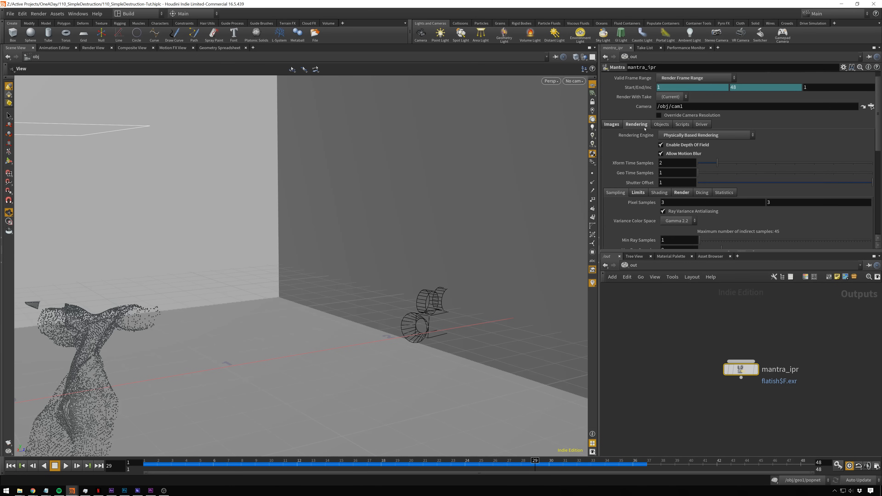
scroll(627, 206, "down", 5)
scroll(627, 205, "down", 1)
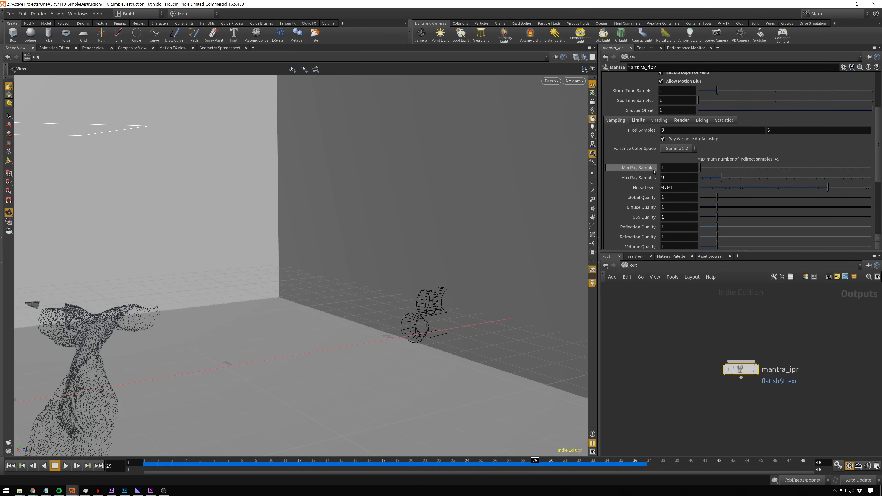
scroll(638, 175, "up", 4)
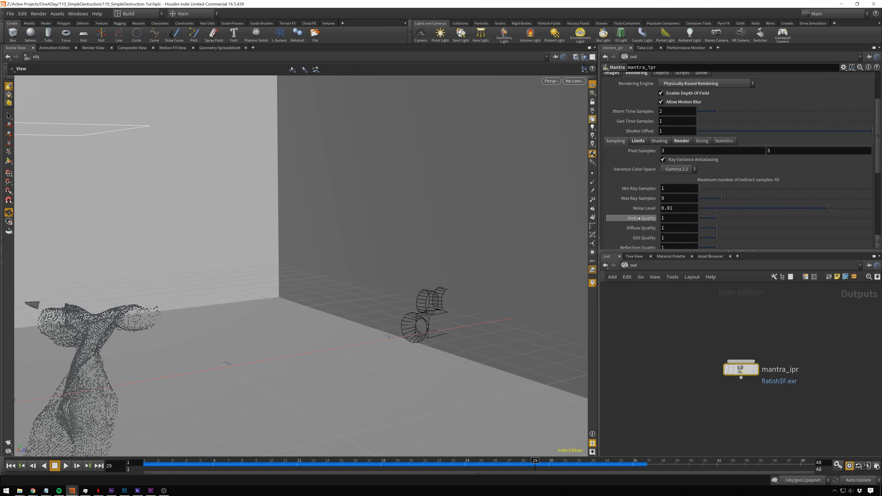
scroll(632, 176, "down", 6)
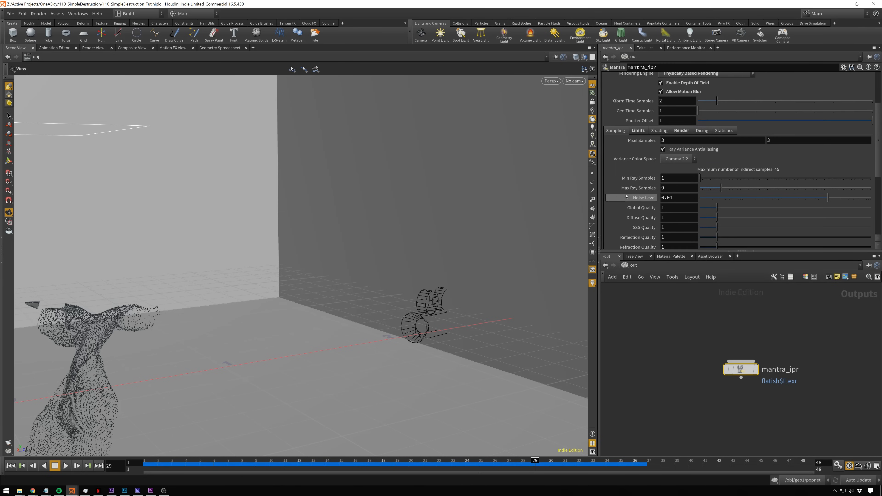
scroll(627, 198, "up", 3)
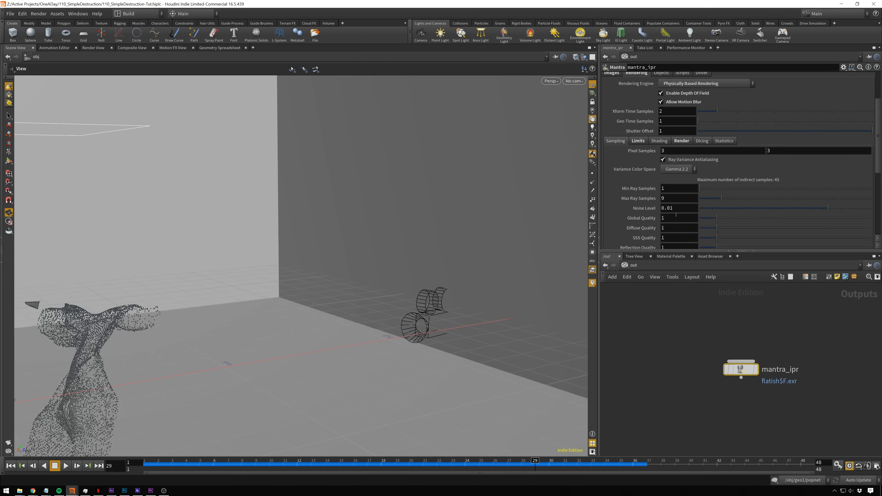
left_click(640, 140)
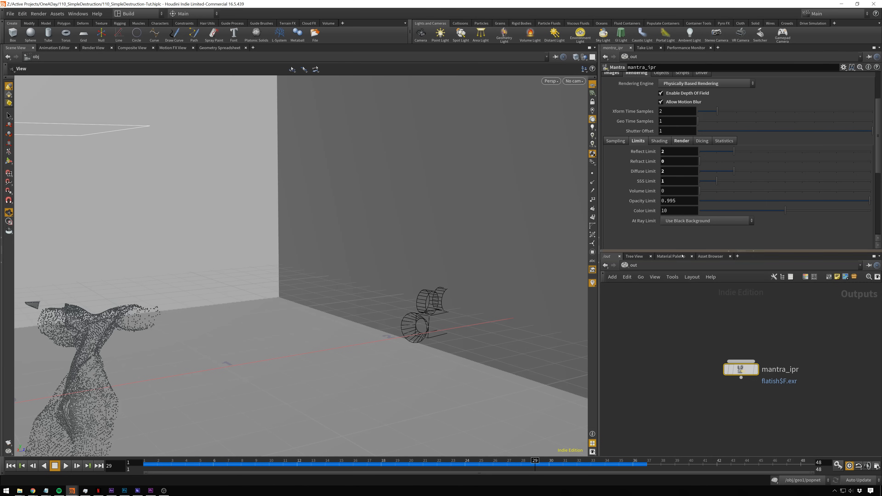
left_click(630, 265)
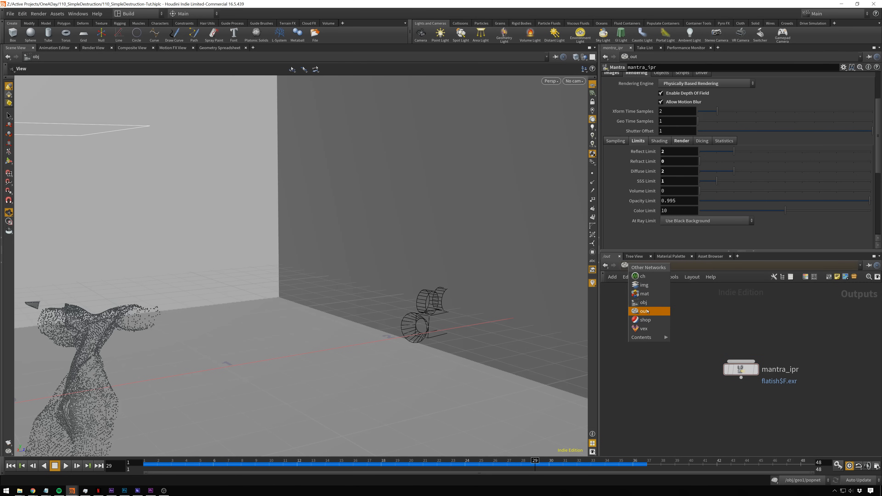
left_click(646, 297)
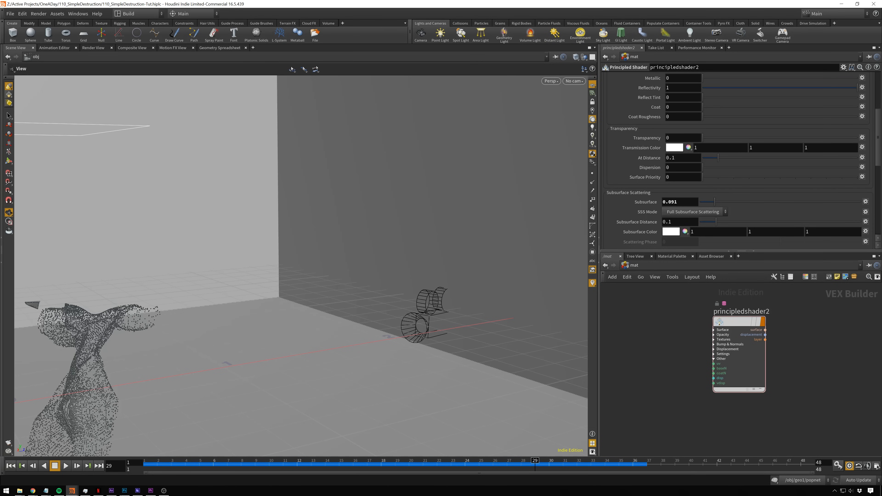
- Switch to After Effects, collapse the properties of all composition layers in the timeline, and clear the selection
left_click(112, 491)
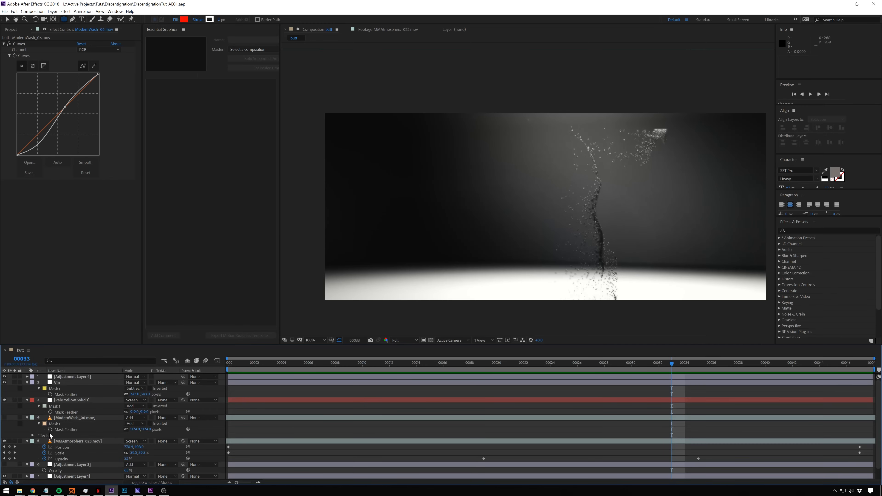
left_click(81, 400)
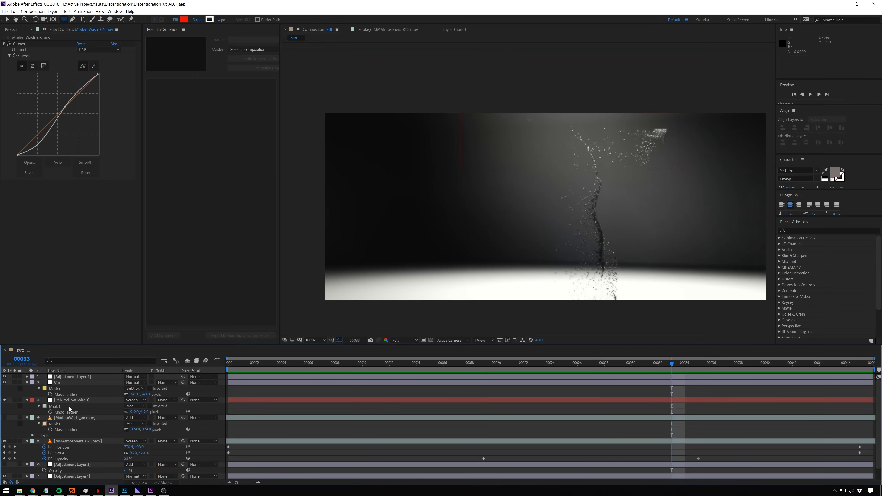
left_click(81, 396)
key("f")
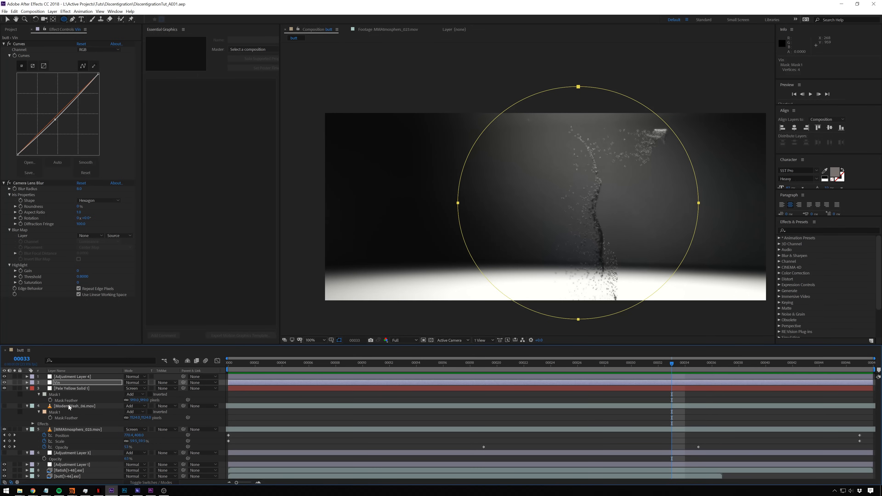
key("ctrl+a")
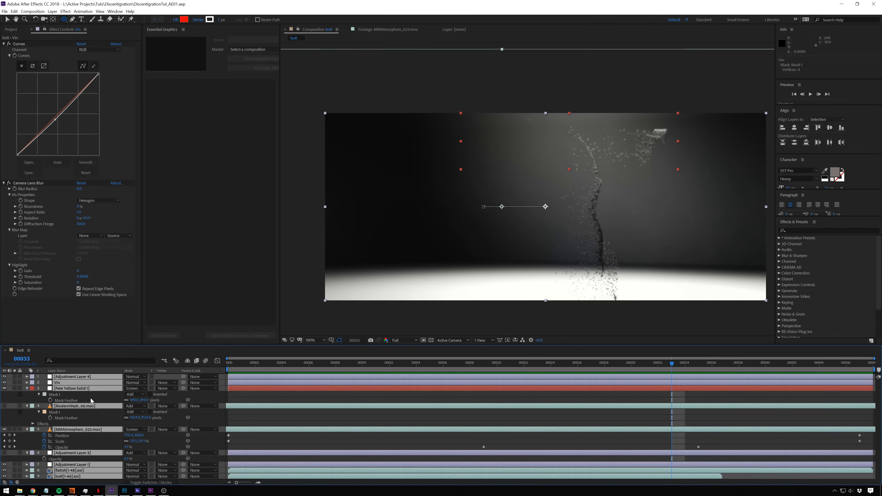
key("u")
left_click(95, 445)
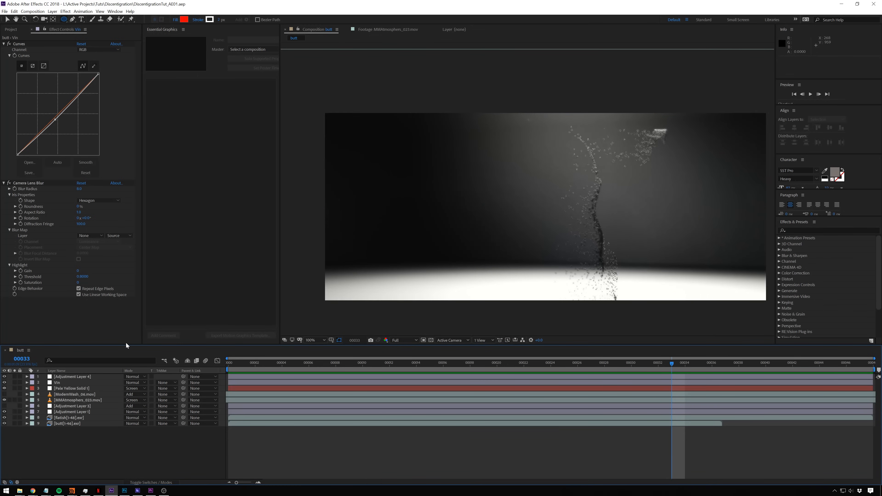
- Delete the hidden Adjustment Layer 3 and the ModernWash_06.mov layer from the composition
left_click(69, 406)
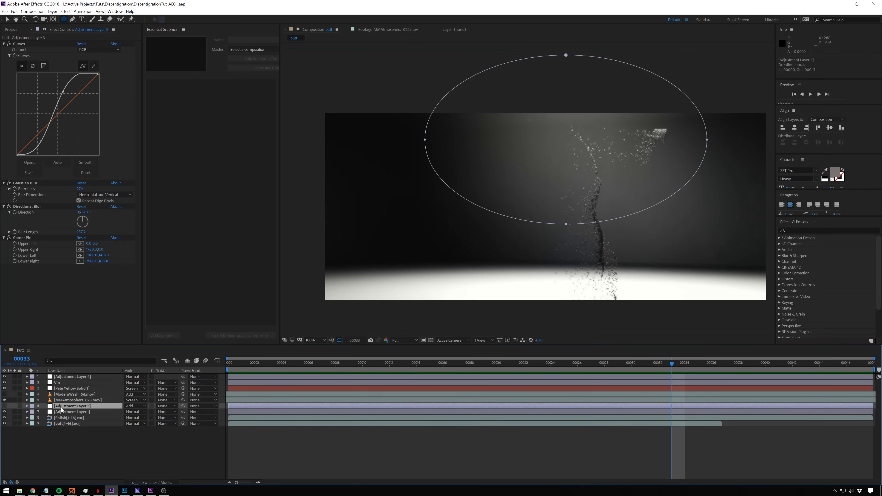
left_click(68, 395, "ctrl")
key("Delete")
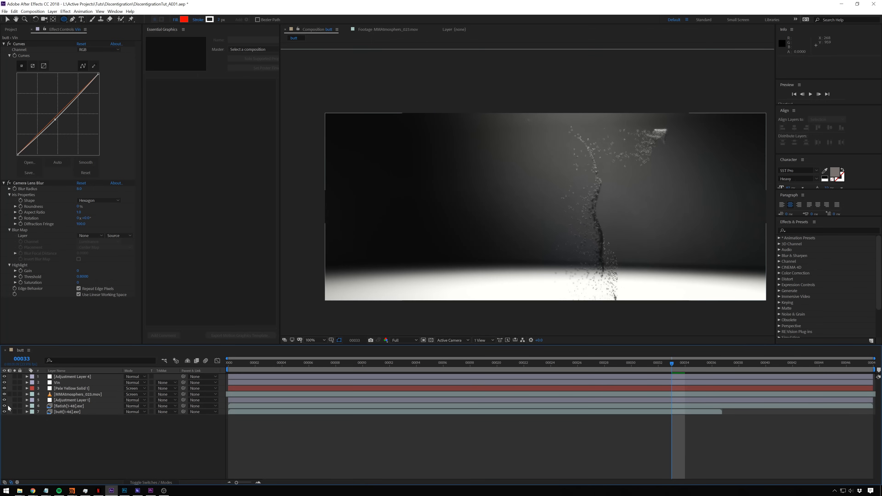
- Hide the five layers above the EXR sequences and delete the shorter EXR sequence layer beneath them
left_click_drag(5, 400, 4, 377)
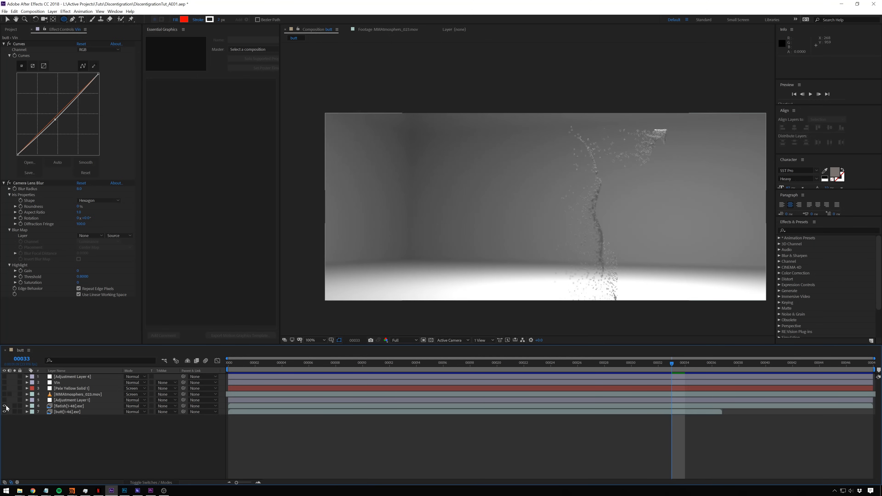
left_click(63, 412)
key("Delete")
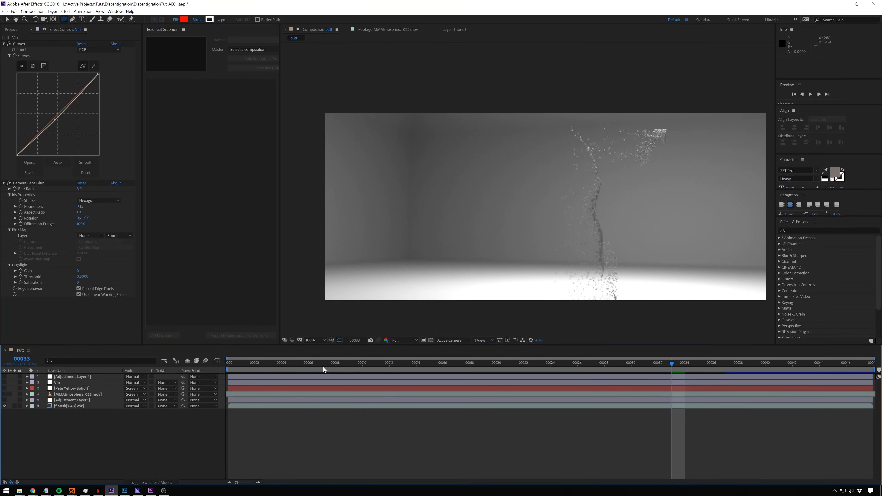
- Compare the remaining EXR sequence with its Remove Grain effect off and on at frame 2, inspecting the noise up close
left_click_drag(322, 369, 255, 370)
left_click(68, 406)
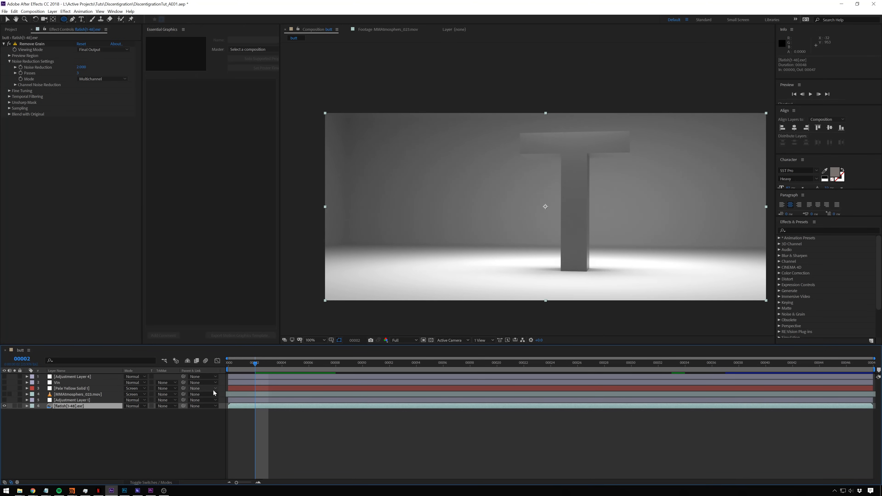
left_click(9, 44)
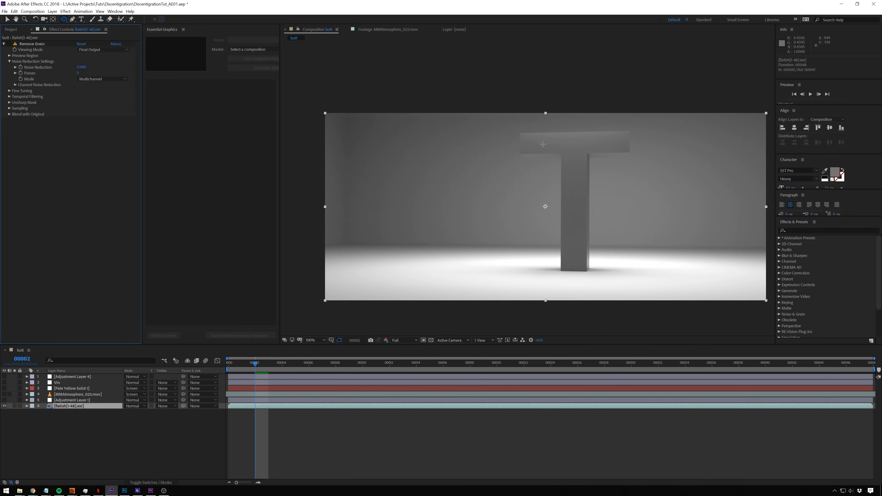
scroll(546, 143, "up", 2)
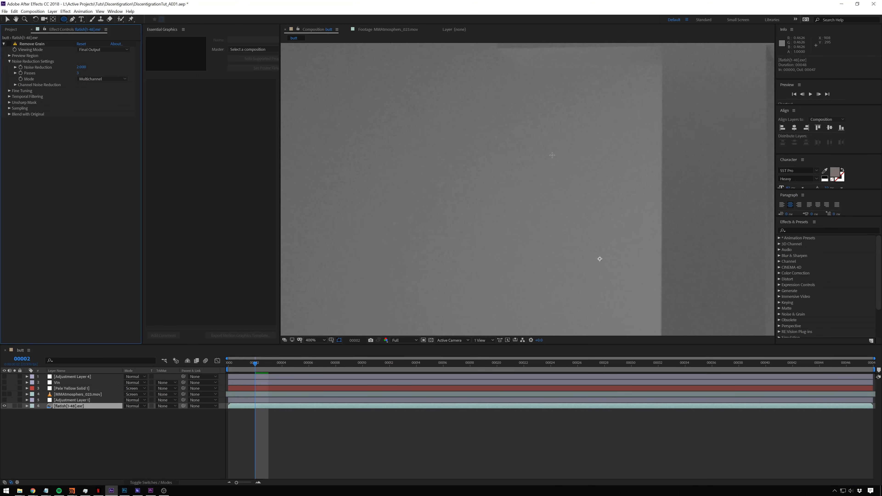
left_click(10, 44)
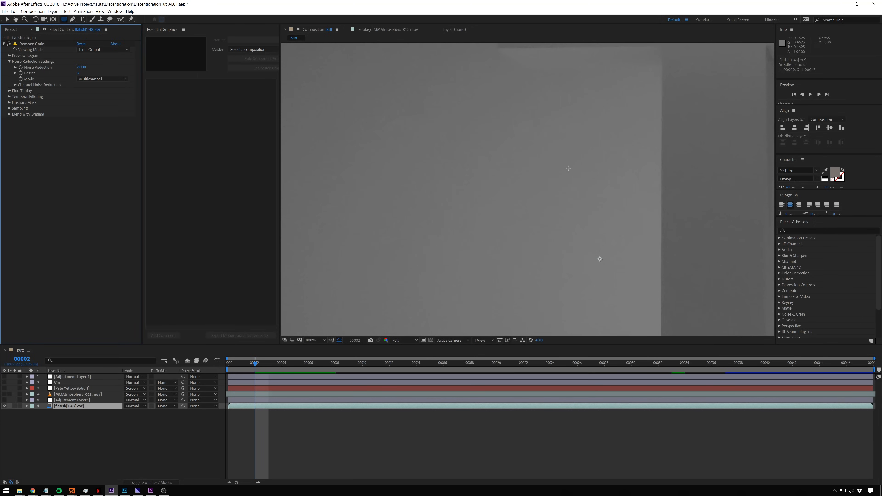
scroll(570, 168, "down", 3)
scroll(584, 168, "up", 2)
scroll(584, 168, "down", 2)
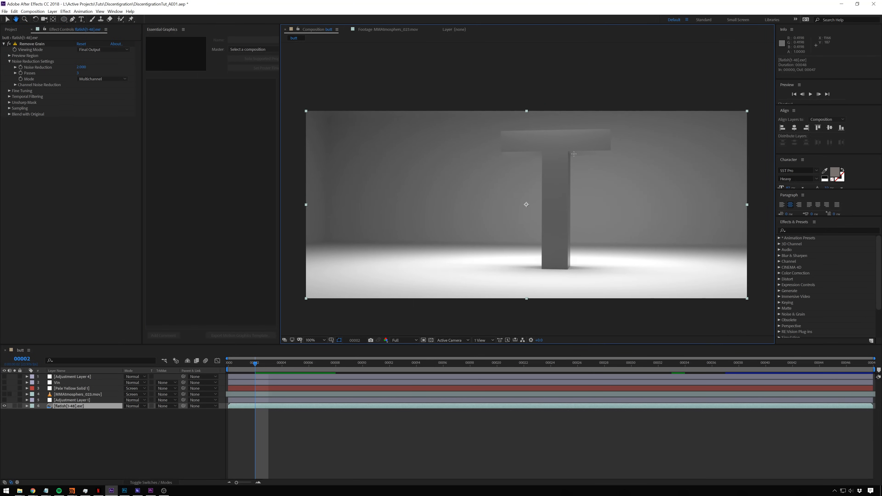
- Make Adjustment Layer 1 visible, display its Curves effect, and scrub to frame 27
left_click(4, 400)
left_click(94, 400)
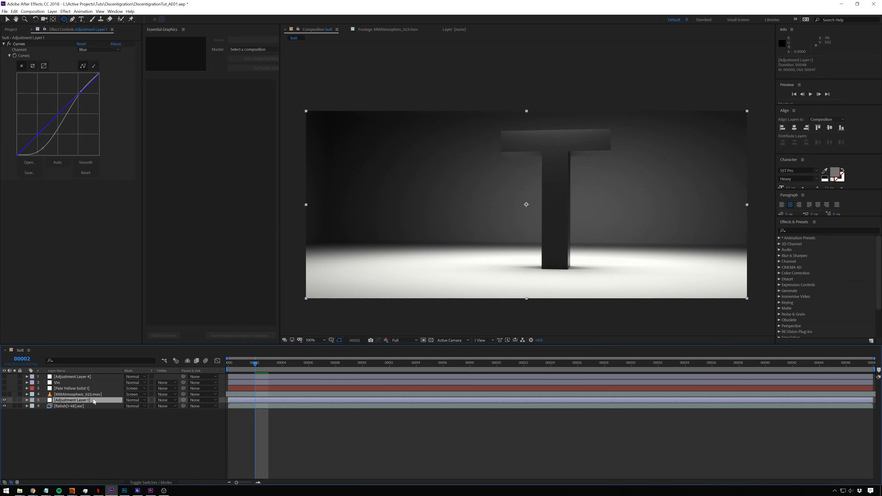
left_click_drag(284, 365, 592, 368)
- Examine the graded dark background up close for banding, and return to a view of the disintegrating letter
scroll(372, 219, "up", 2)
scroll(437, 191, "up", 1)
left_click_drag(437, 191, 535, 189)
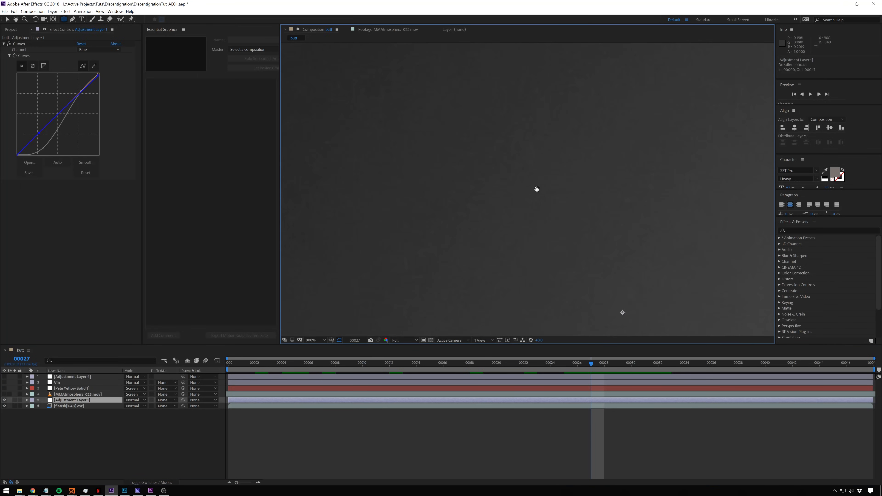
scroll(417, 181, "down", 1)
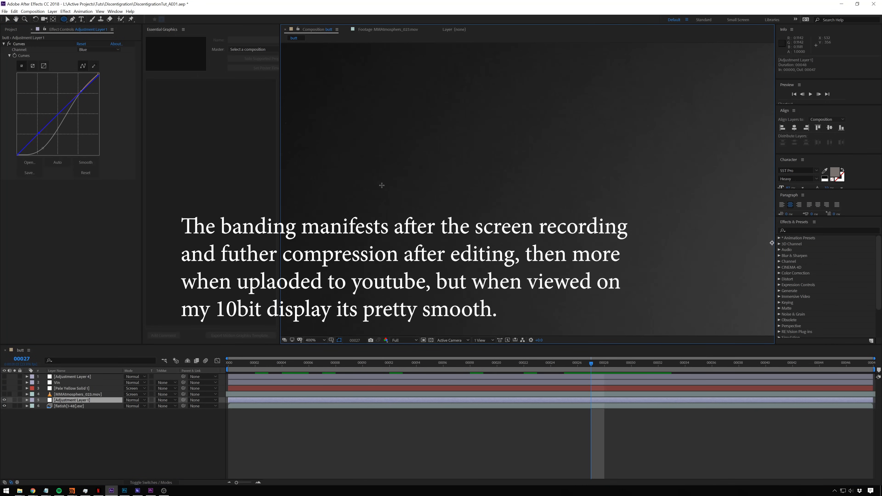
scroll(425, 201, "down", 6)
scroll(523, 195, "up", 2)
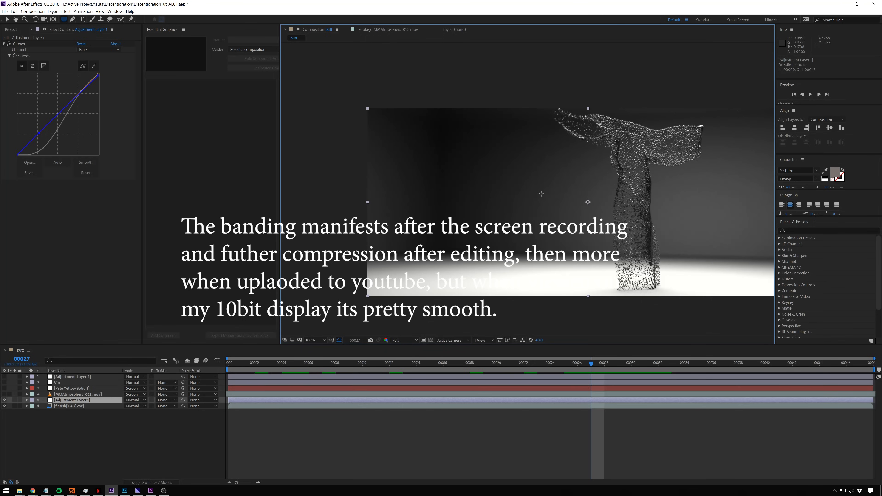
left_click_drag(613, 193, 582, 193)
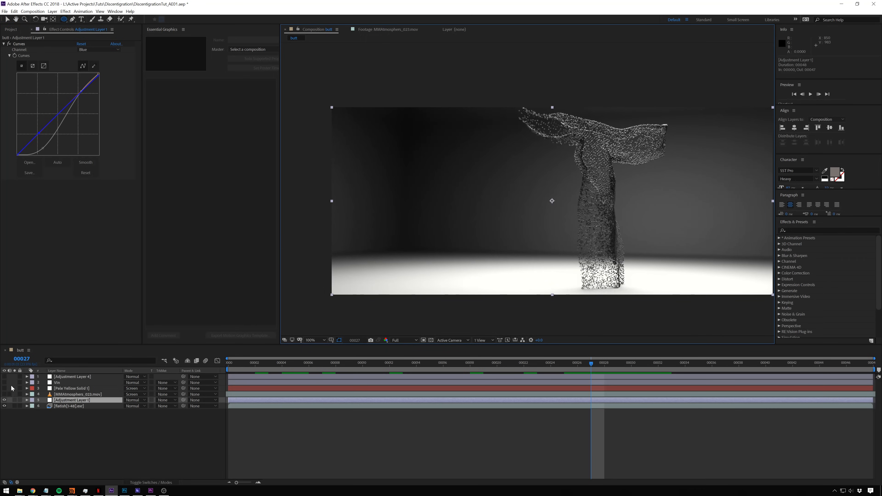
- Turn on the MMAtmosphere footage layer, reveal its keyframed properties, and preview the composition
left_click(4, 394)
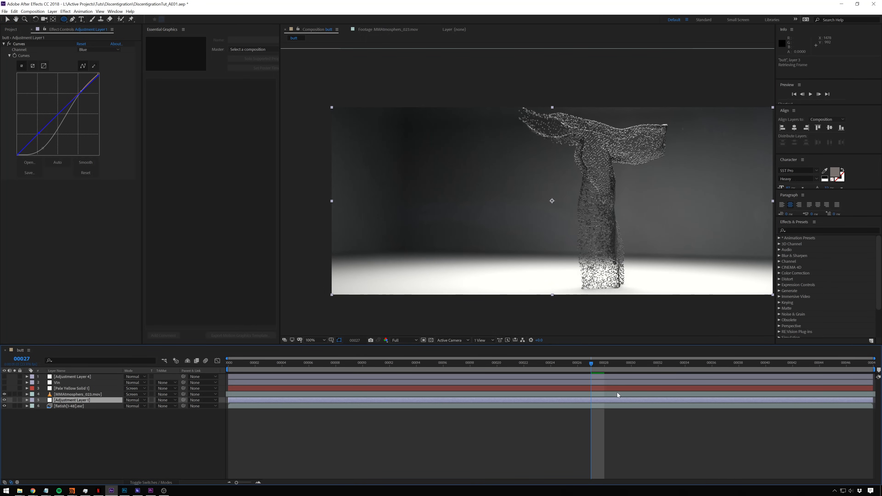
left_click_drag(500, 366, 416, 367)
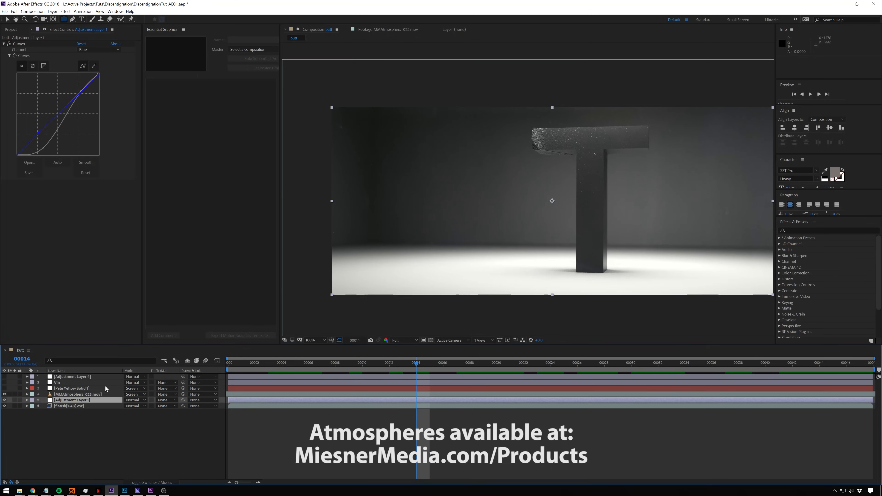
left_click(92, 394)
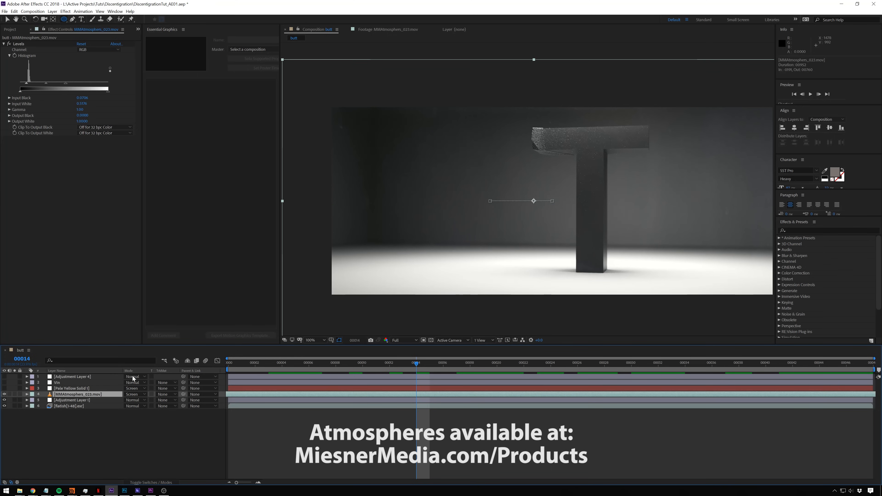
key("u")
left_click(520, 444)
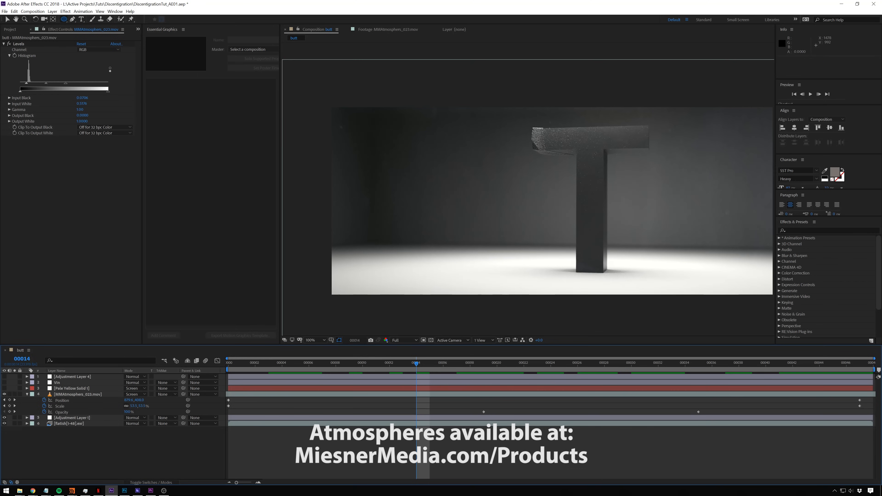
key("space")
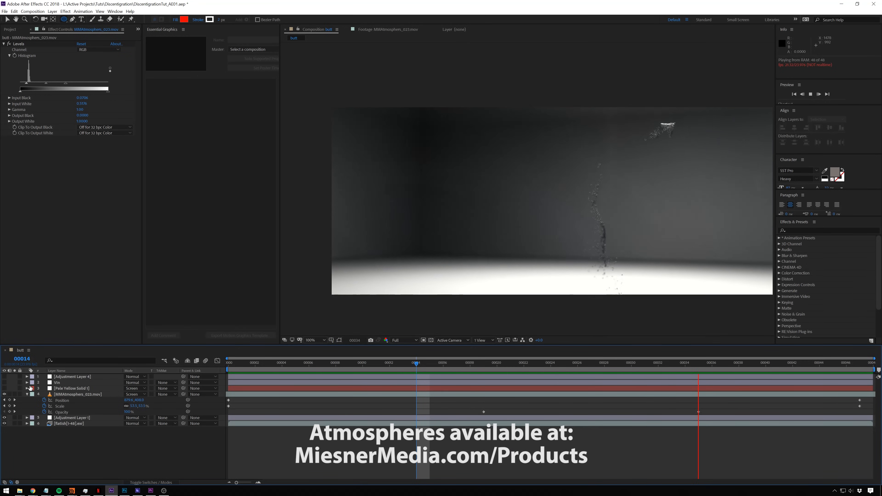
left_click_drag(368, 364, 466, 365)
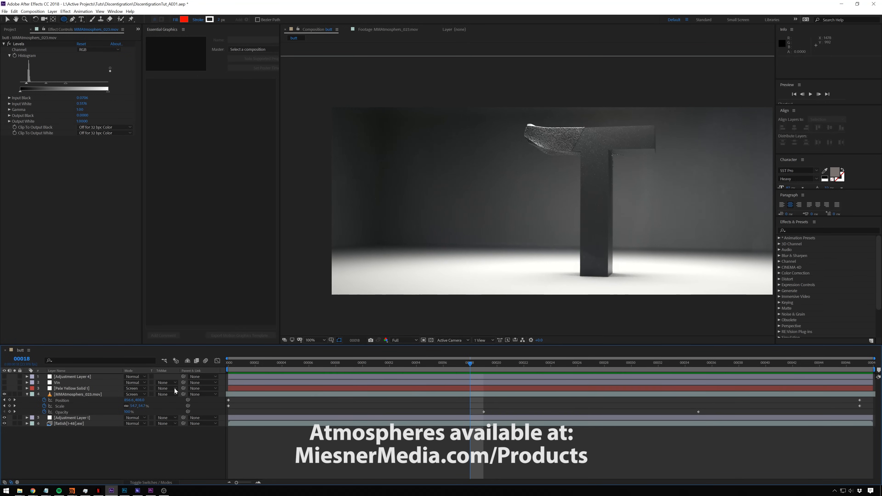
- Make the Pale Yellow Solid 1 layer visible and preview its light over the disintegration, ending at frame 16
left_click(4, 388)
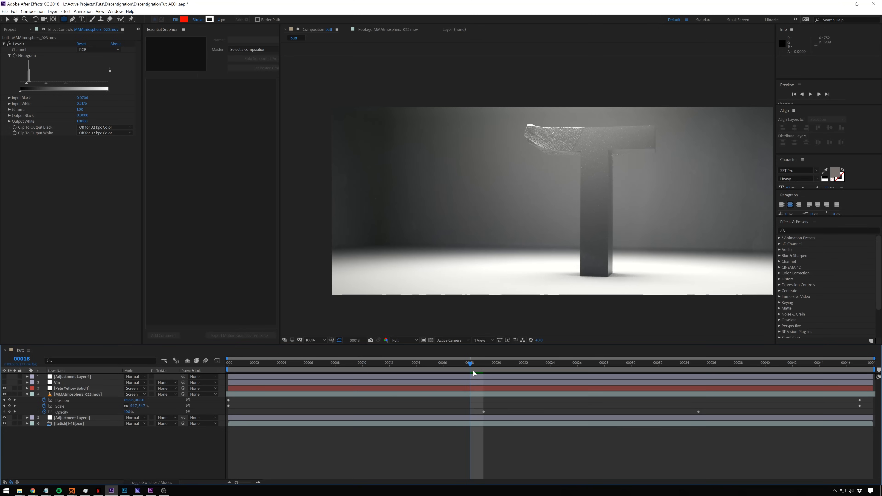
key("space")
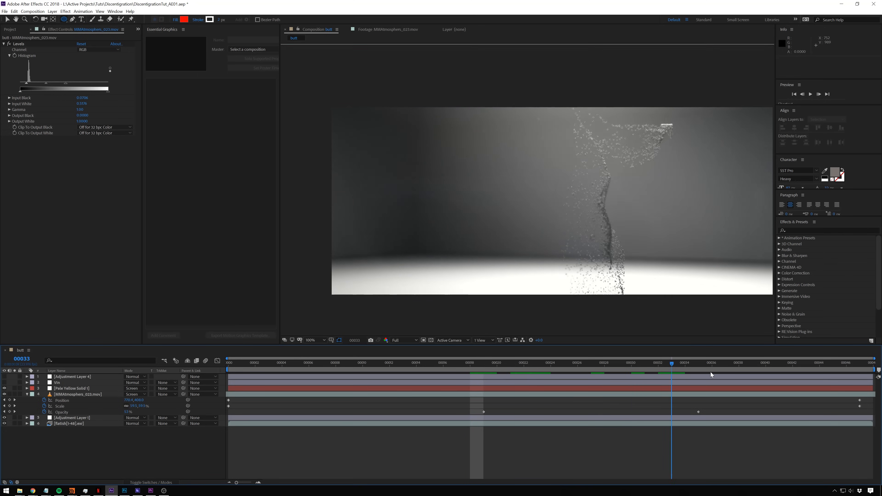
left_click_drag(662, 373, 448, 373)
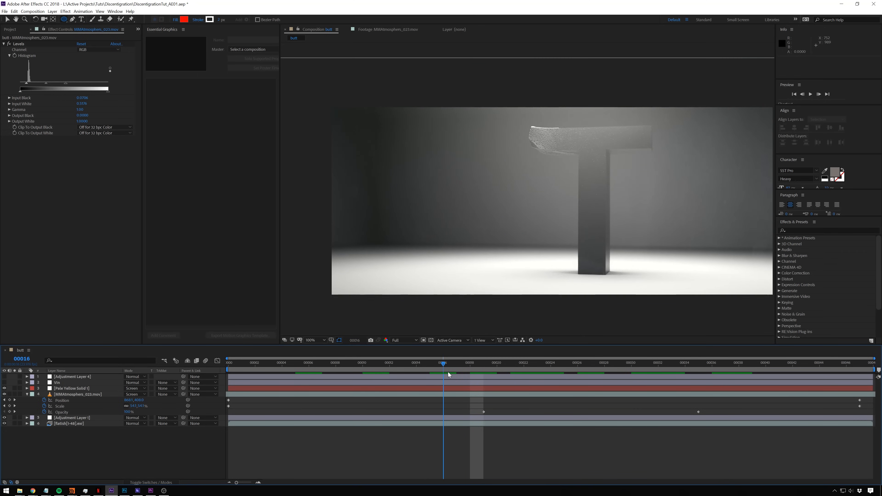
- Turn on the Vin layer and Adjustment Layer 4, selecting each one to display its mask or effects
left_click(4, 383)
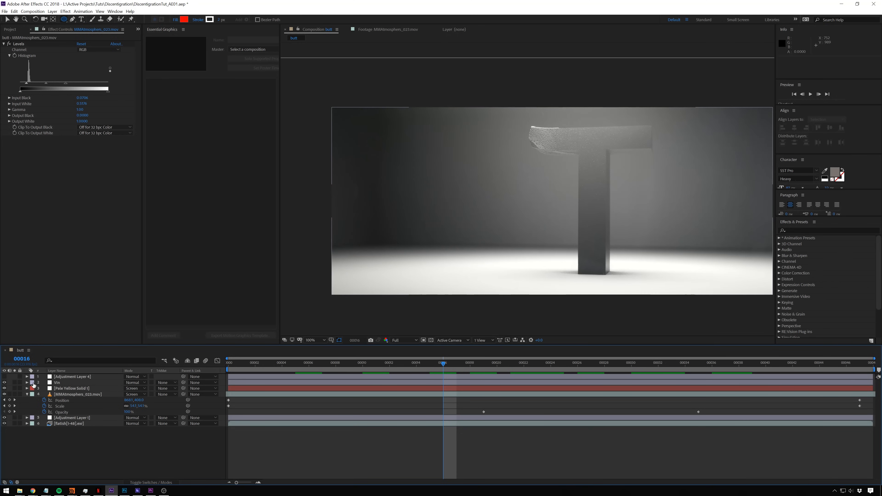
left_click(56, 383)
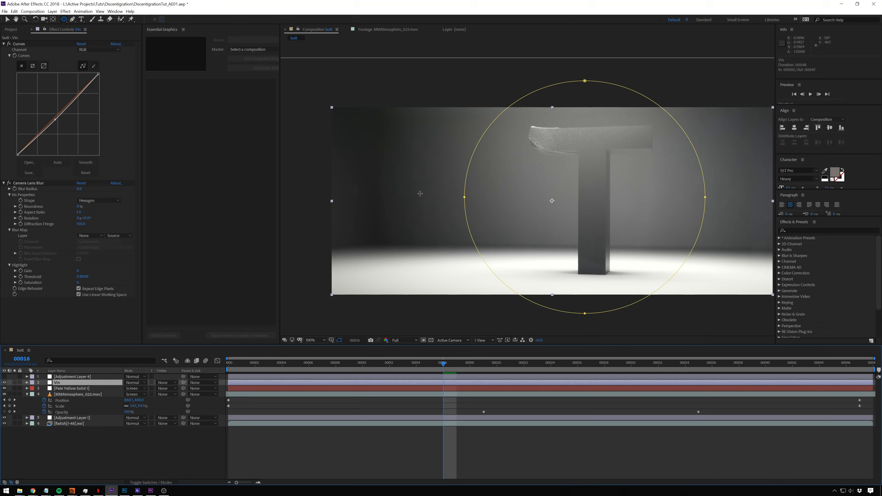
left_click(17, 376)
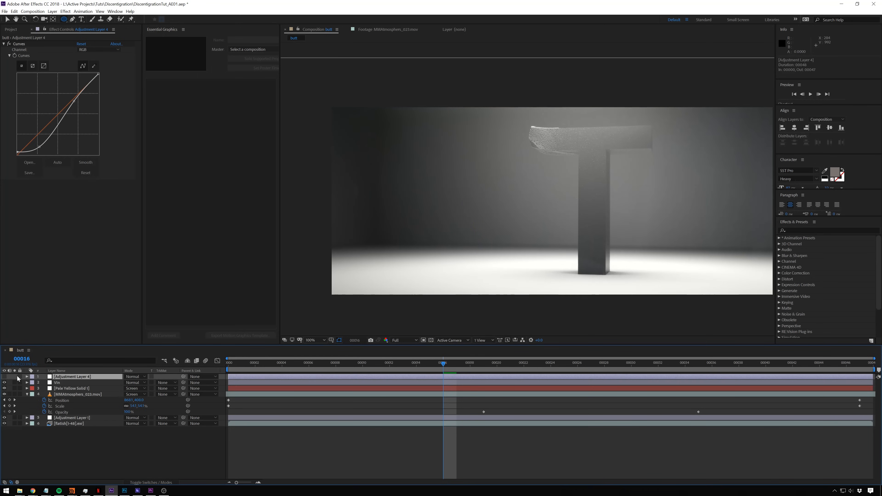
left_click(4, 377)
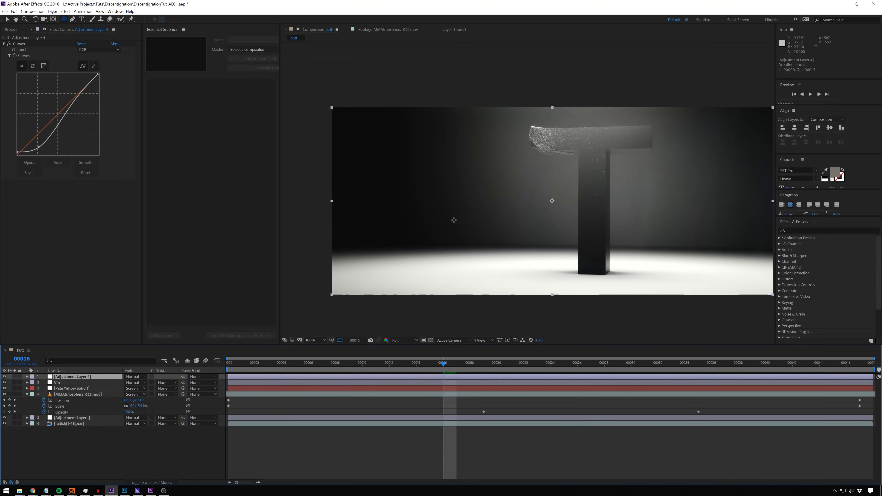
- Inspect the vignetted dark background up close, and bring the whole frame back into view
scroll(494, 177, "up", 4)
left_click_drag(449, 180, 594, 165)
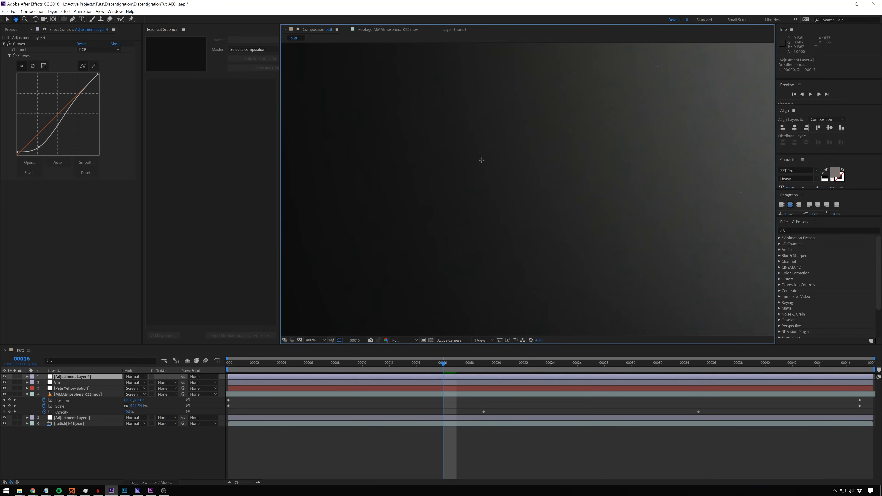
key("q")
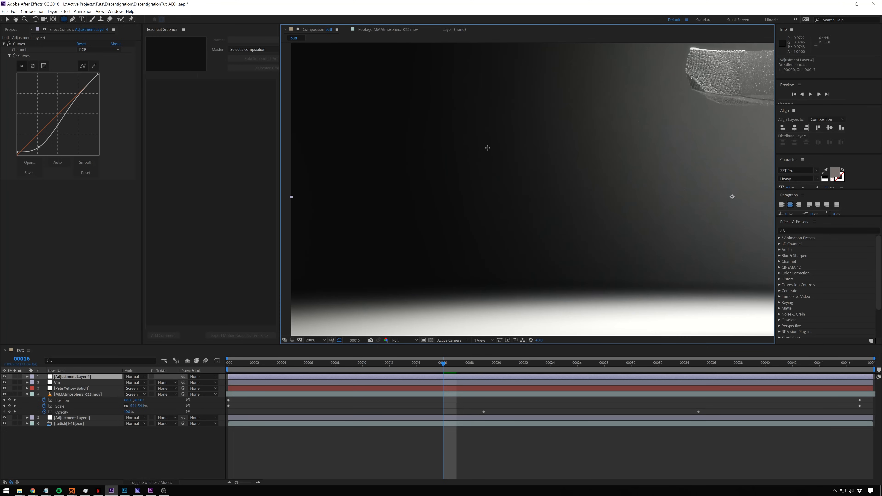
scroll(500, 153, "down", 4)
middle_click_drag(588, 170, 473, 173)
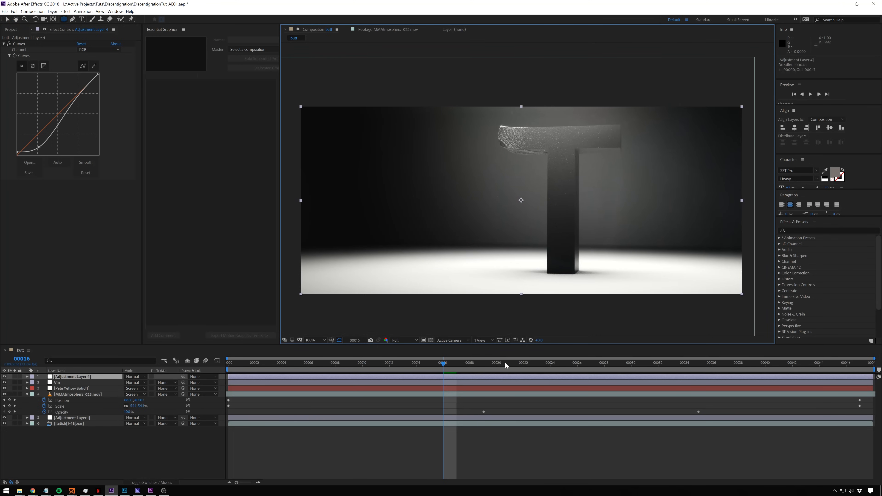
- Compare the raw EXR render with the full composite at frame 14 by soloing and unsoloing its layer, and clear the selection
left_click_drag(507, 363, 423, 387)
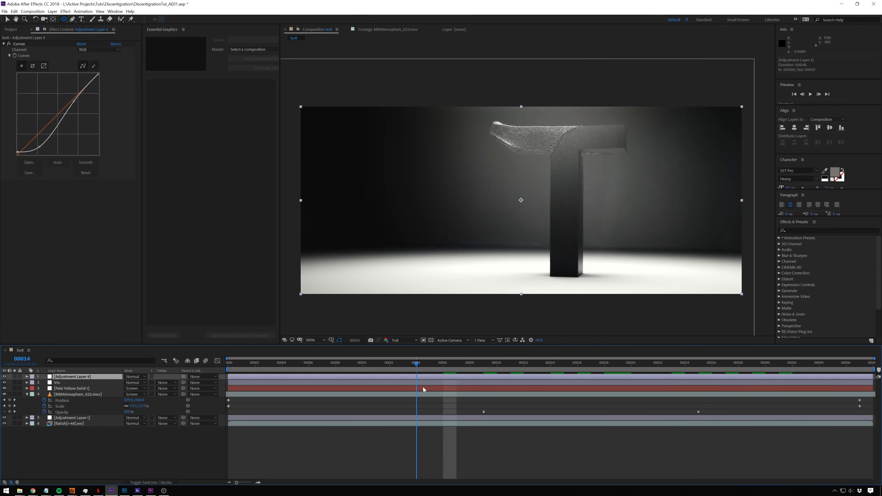
left_click(15, 424)
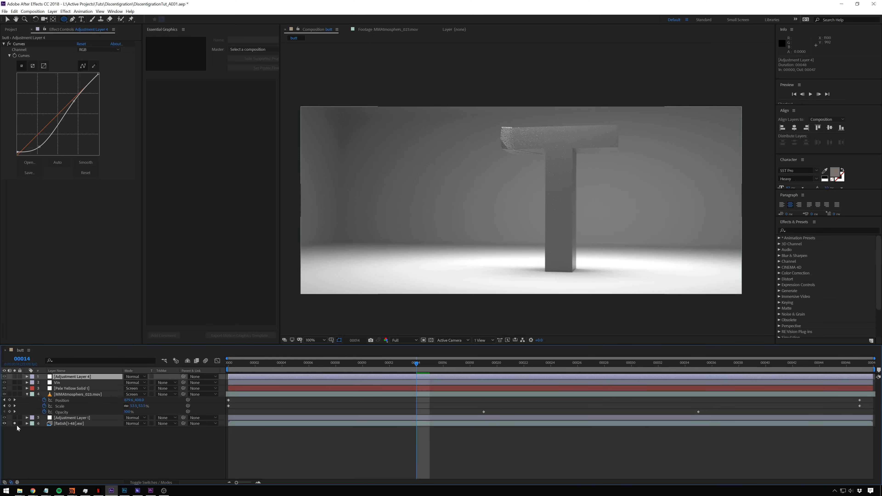
left_click(14, 424)
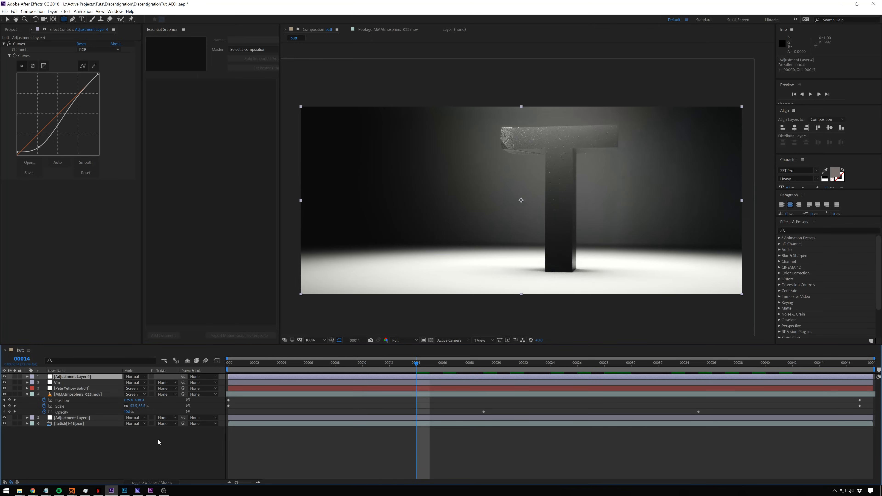
left_click(192, 453)
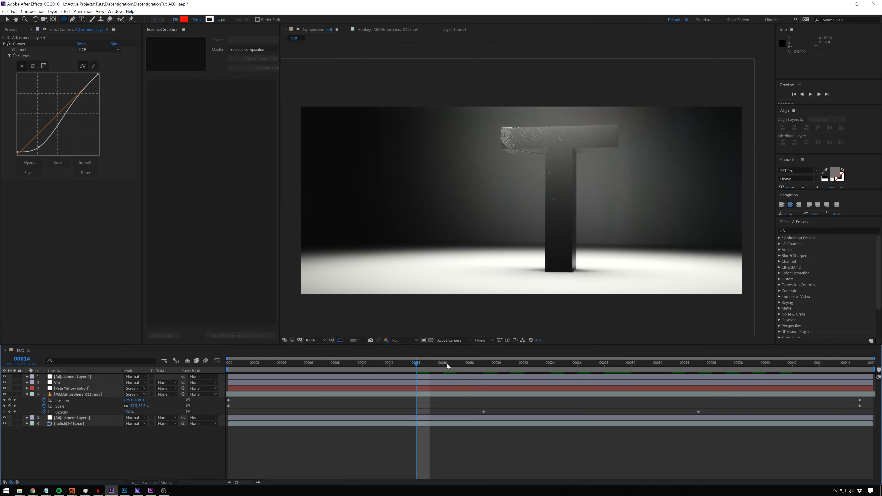
- Scrub through and play back the finished composite to review the disintegration, ending at frame 5
left_click_drag(450, 368, 524, 422)
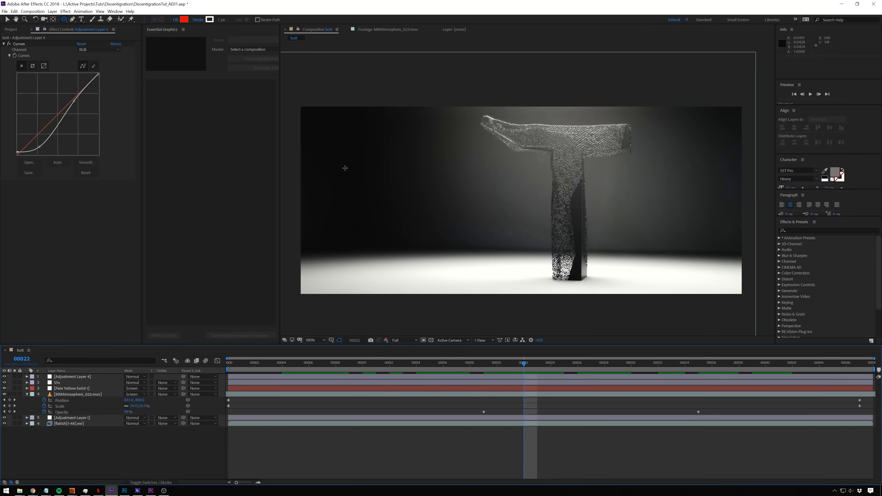
left_click_drag(523, 363, 269, 364)
key("space")
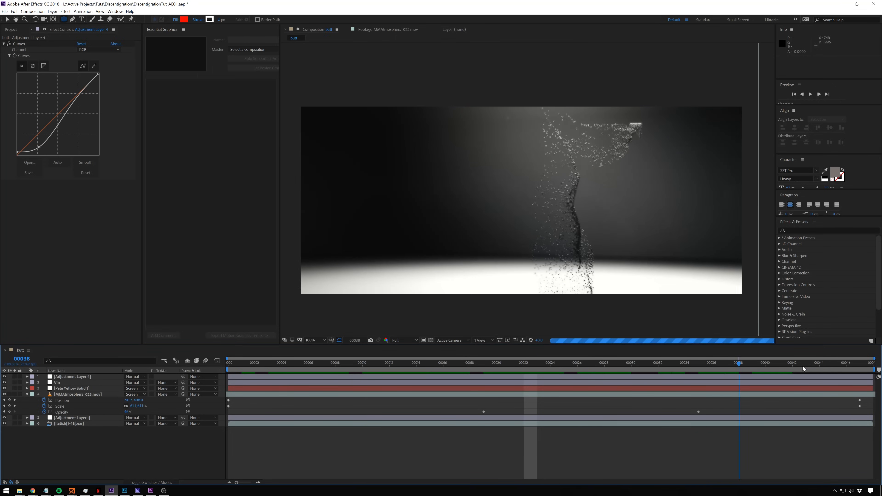
left_click_drag(813, 402, 299, 404)
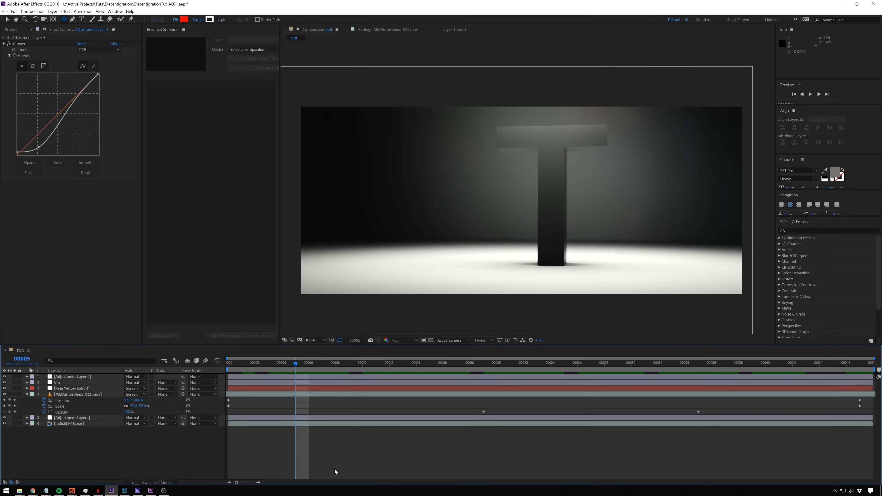